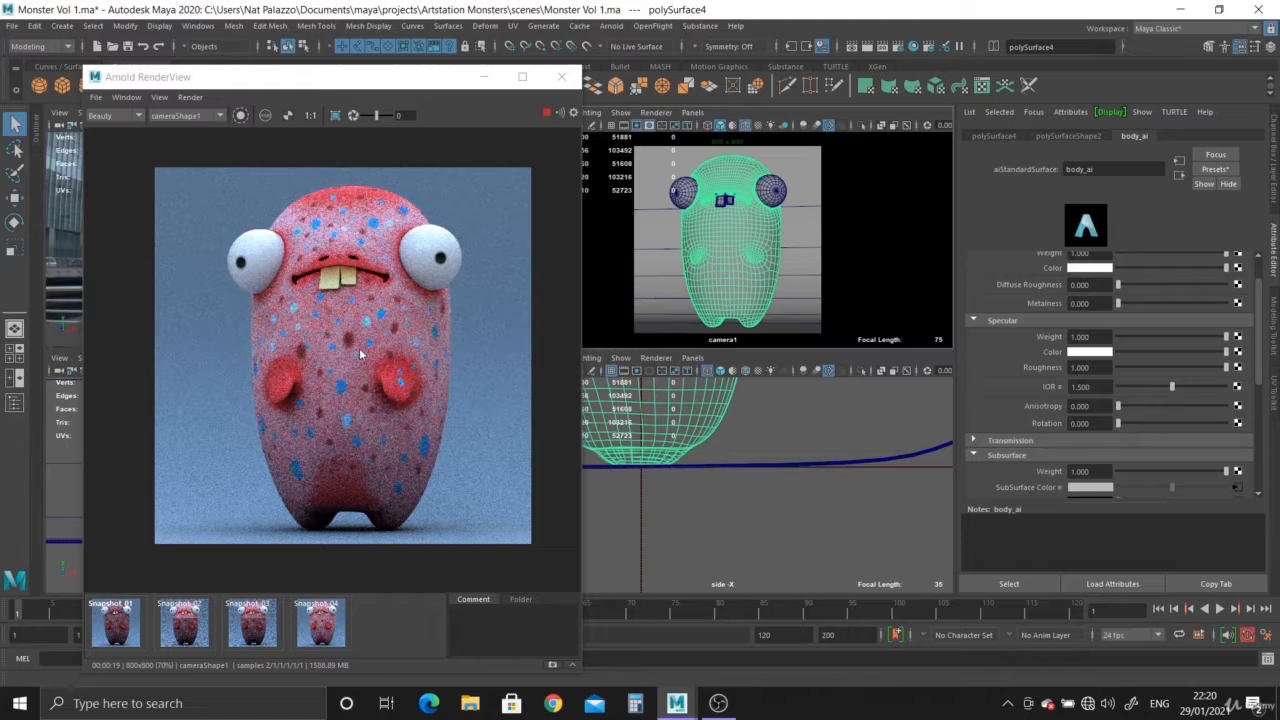
# Try the body material's specular roughness at 0, then set it to 0.6.
pyautogui.moveTo(1201, 369); pyautogui.dragTo(1110, 367)
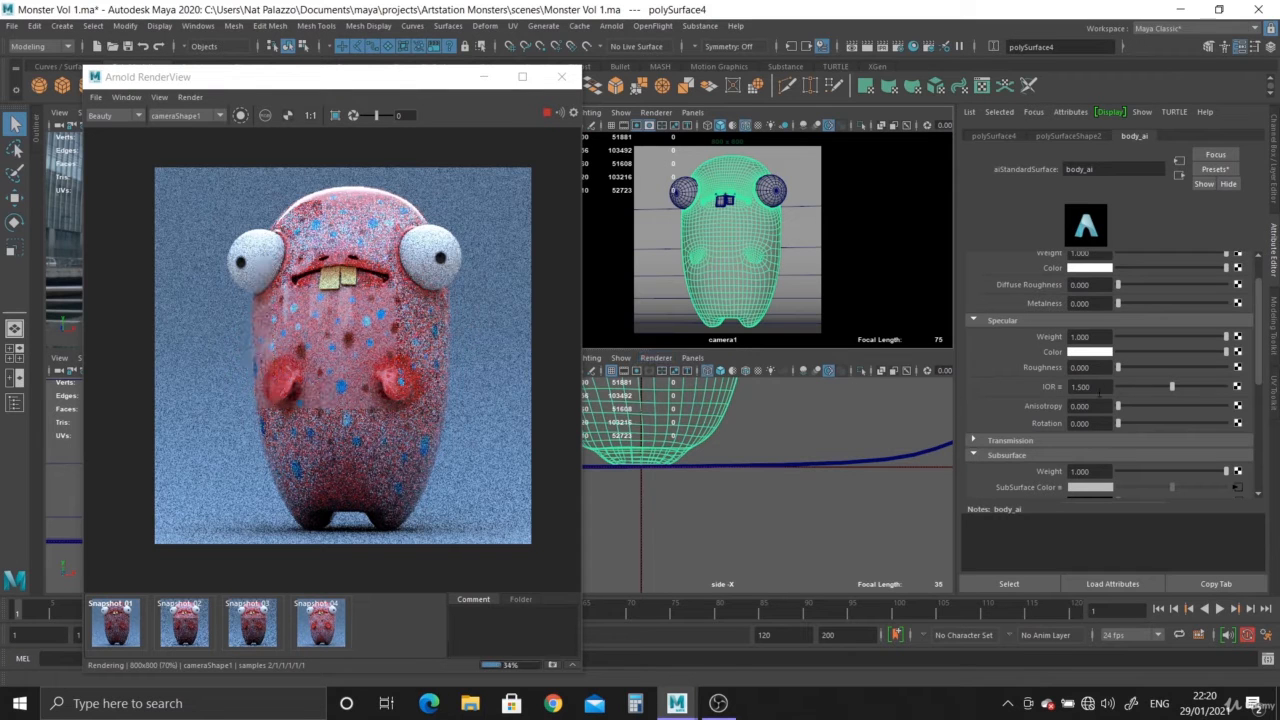
pyautogui.moveTo(1119, 367); pyautogui.dragTo(1161, 368)
pyautogui.write('0.6')
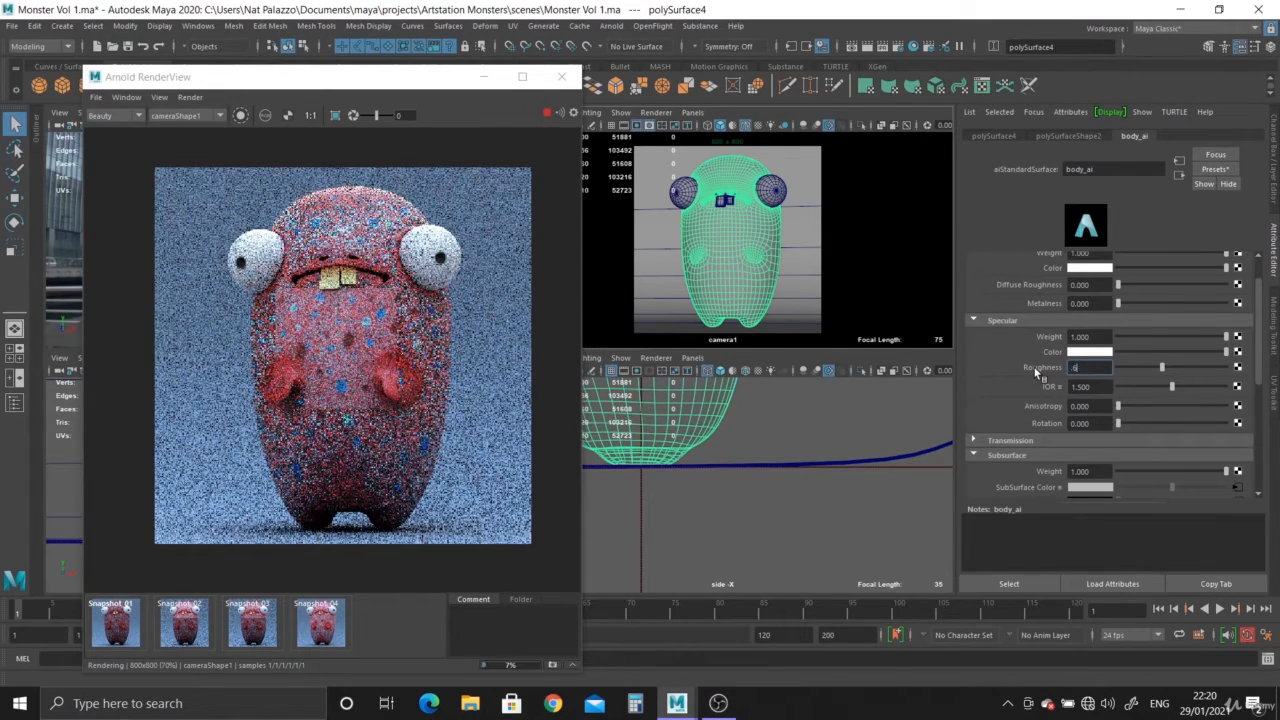
pyautogui.press('Return')
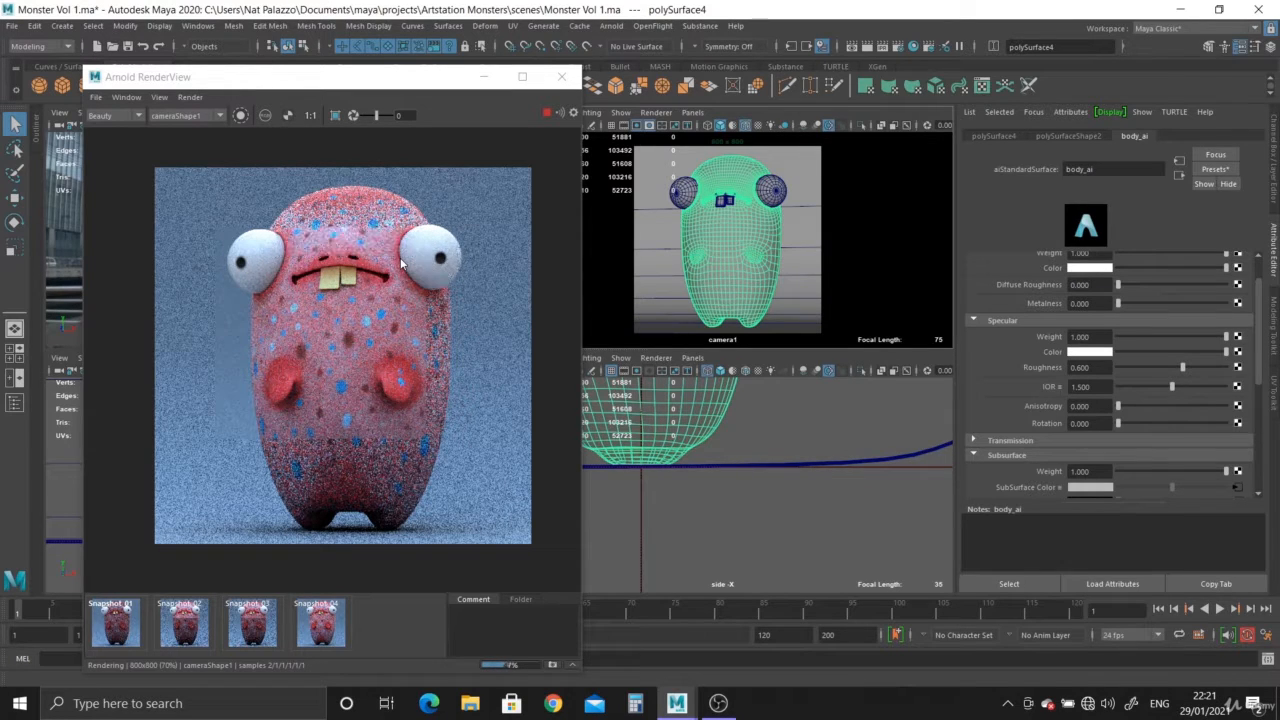
# Compare the current render with Snapshot_04 by switching repeatedly between the two.
pyautogui.click(325, 638)
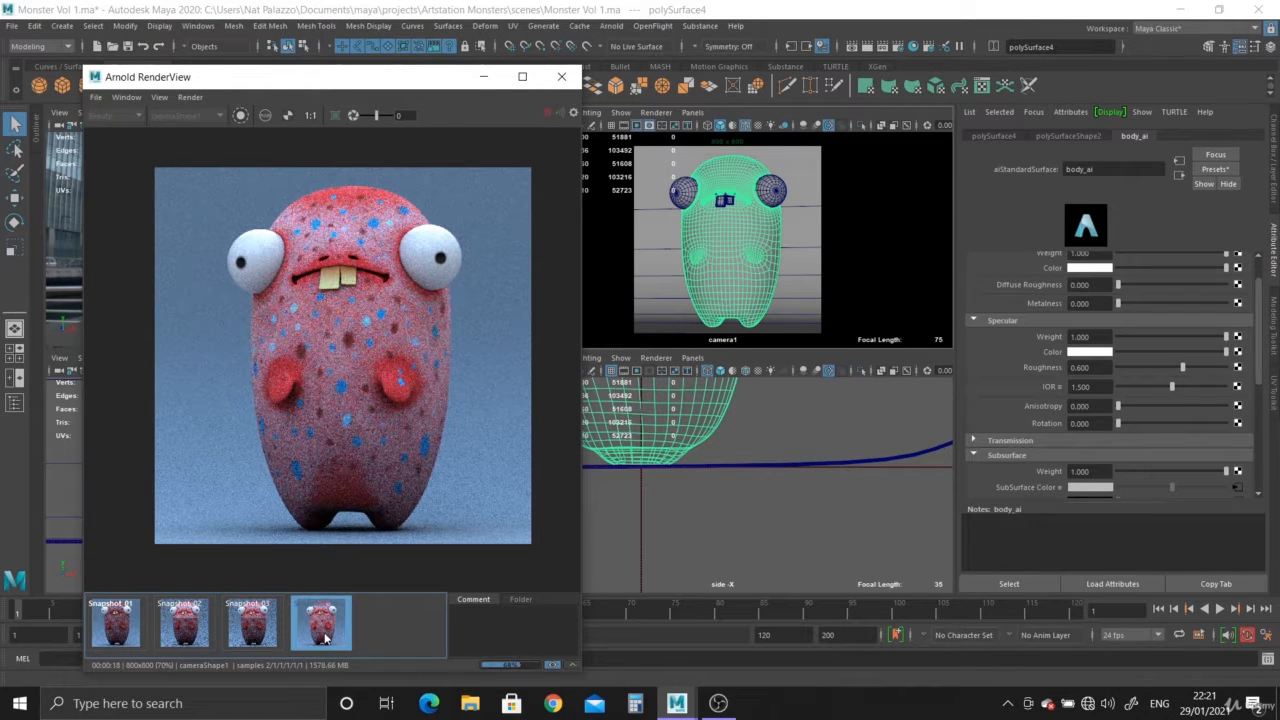
pyautogui.click(325, 638)
pyautogui.click(325, 638)
pyautogui.click(325, 638)
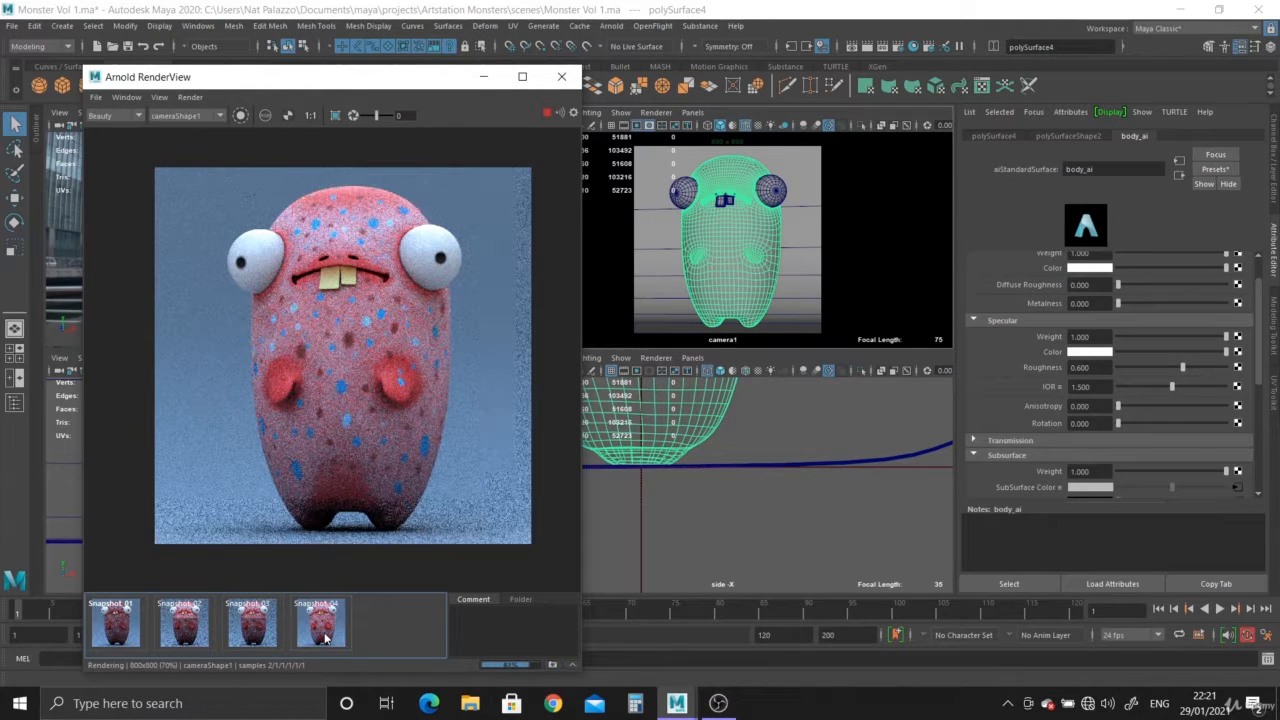
pyautogui.click(325, 638)
pyautogui.click(325, 638)
pyautogui.click(325, 638)
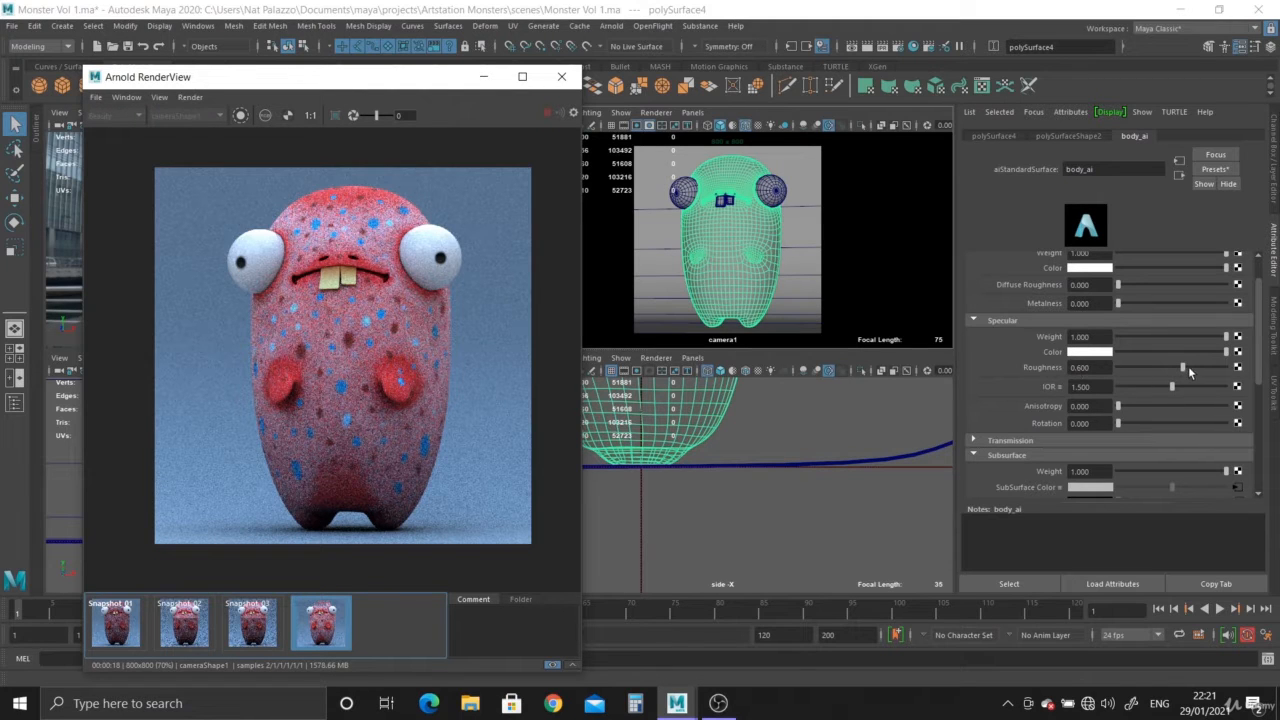
pyautogui.click(320, 636)
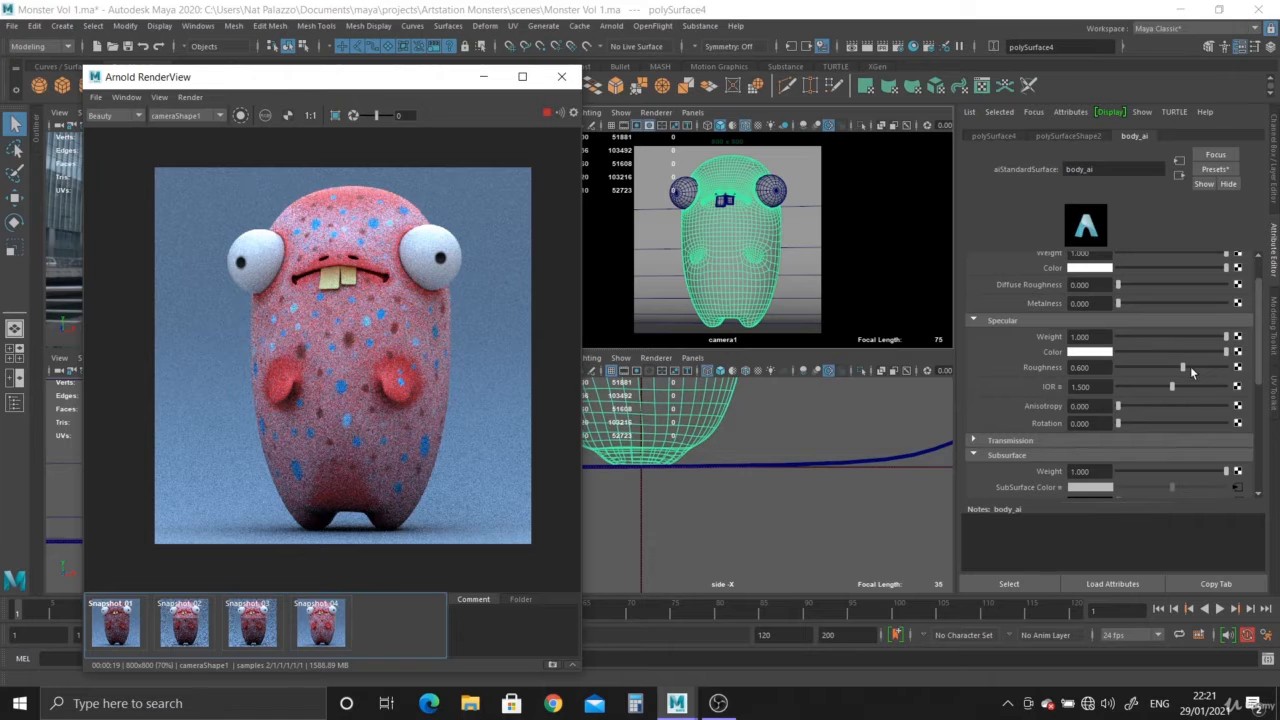
# Return the body material's specular roughness to 1, and try a black base color before setting it back to white.
pyautogui.moveTo(1185, 367); pyautogui.dragTo(1228, 367)
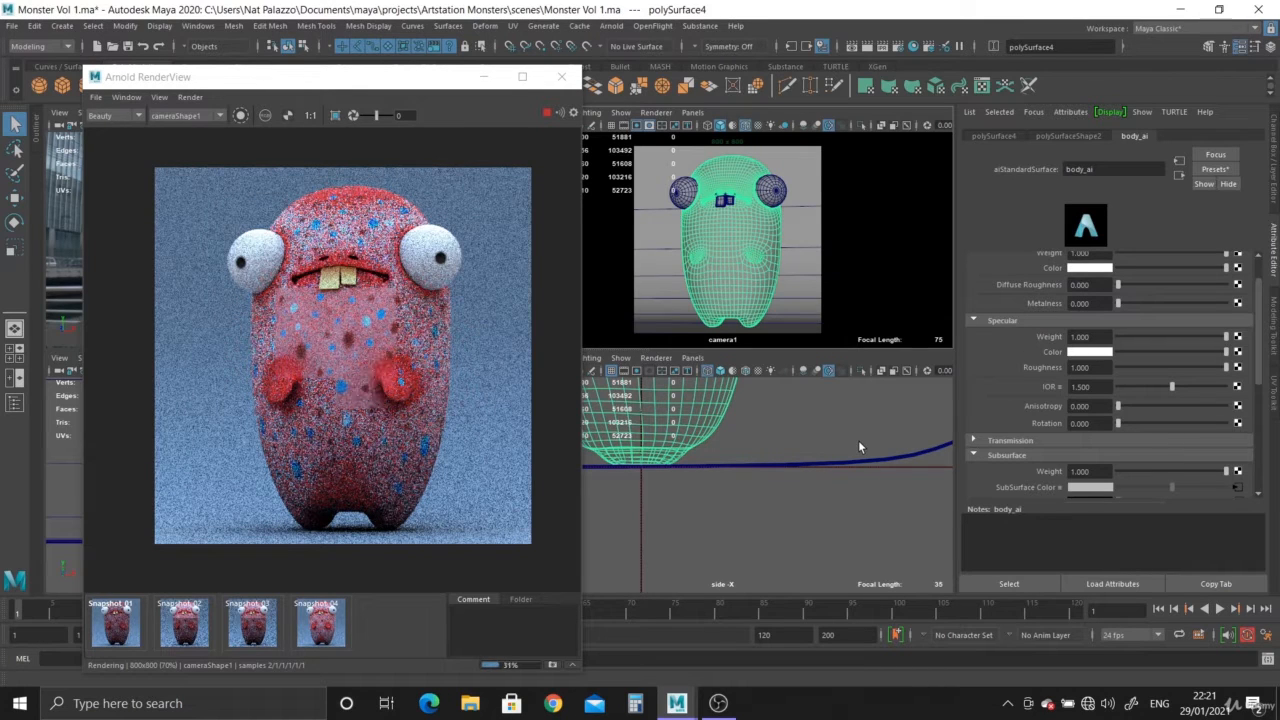
pyautogui.scroll(2, 1103, 441)
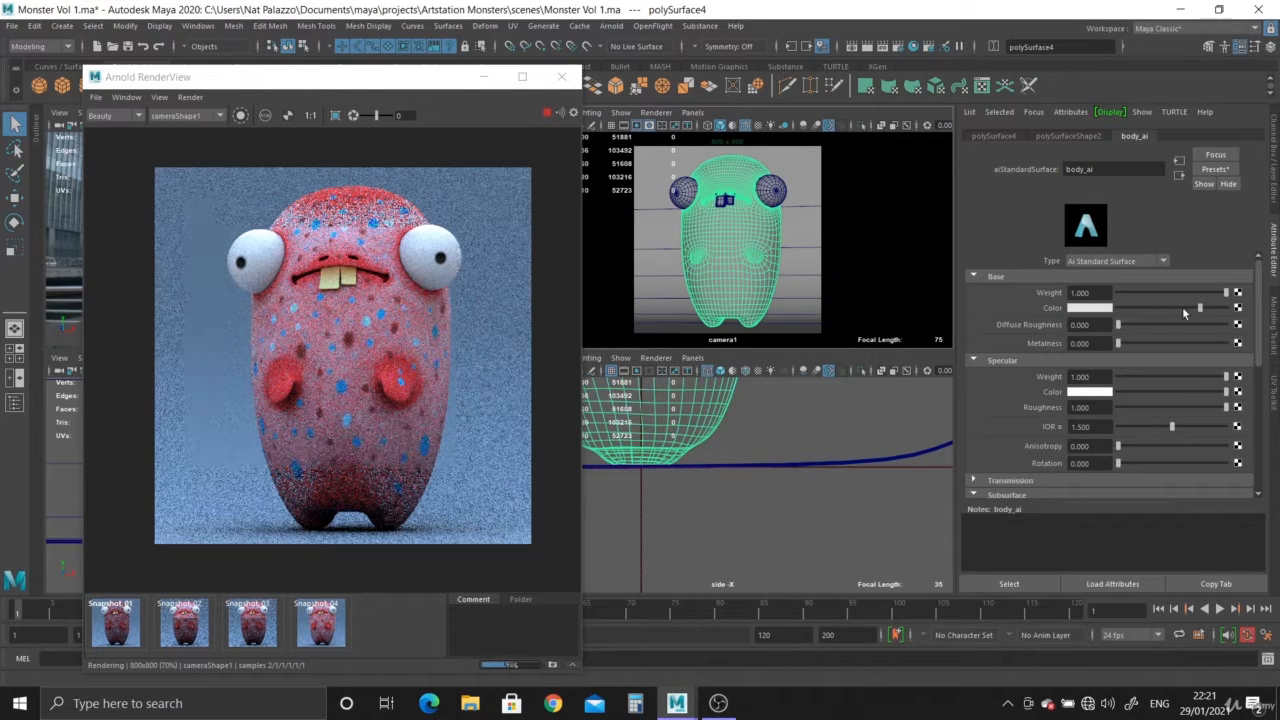
pyautogui.moveTo(1183, 312); pyautogui.dragTo(1152, 322)
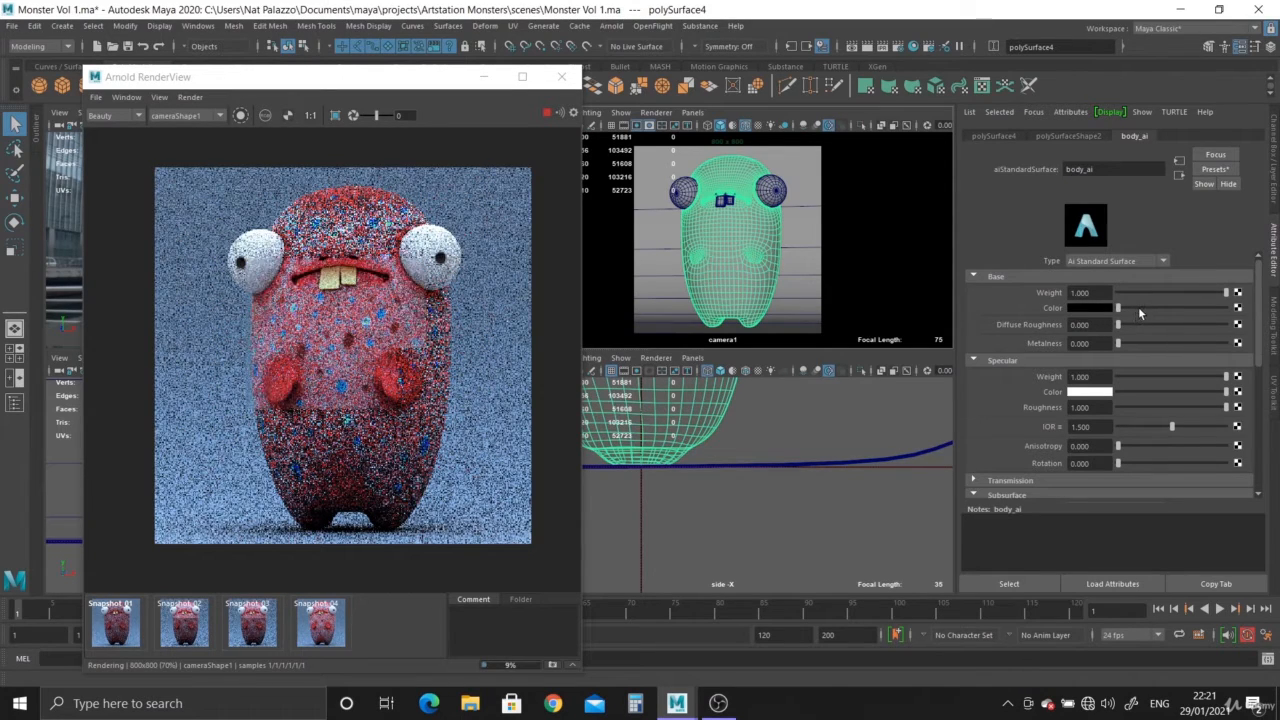
pyautogui.moveTo(1147, 308); pyautogui.dragTo(1247, 321)
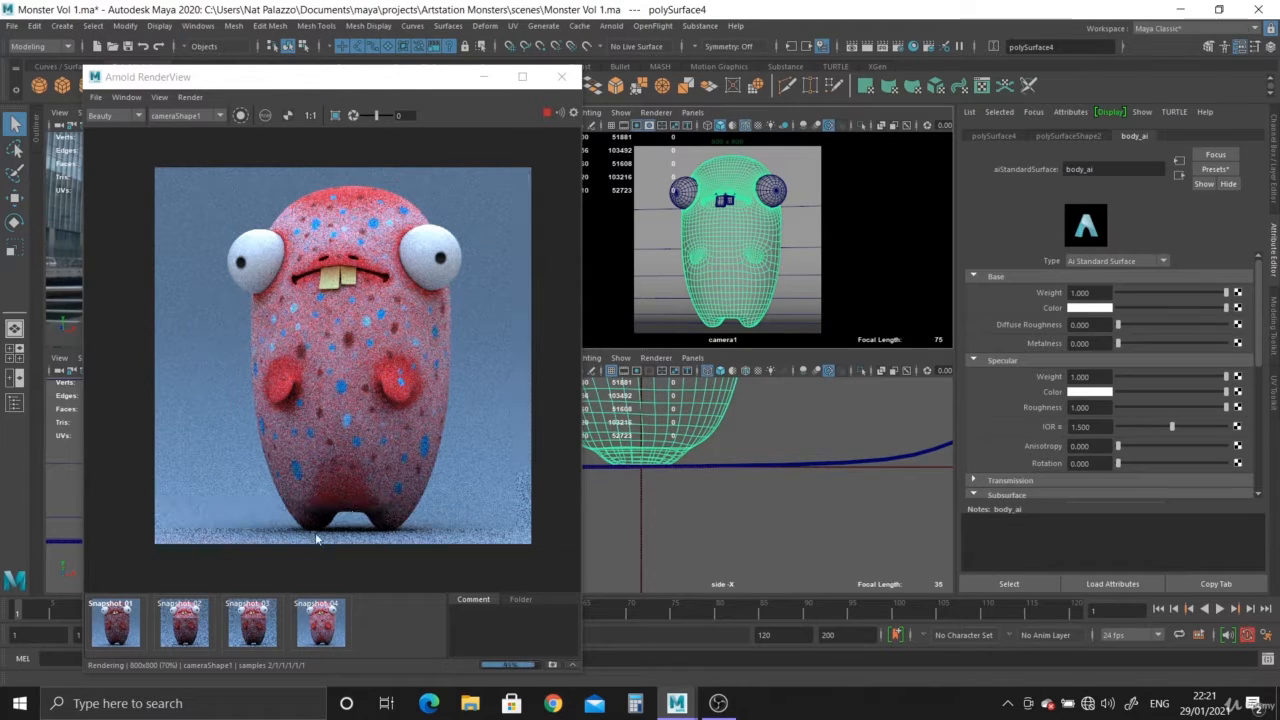
# Delete all the old render snapshots and store a new snapshot of the current render.
pyautogui.rightClick(118, 628)
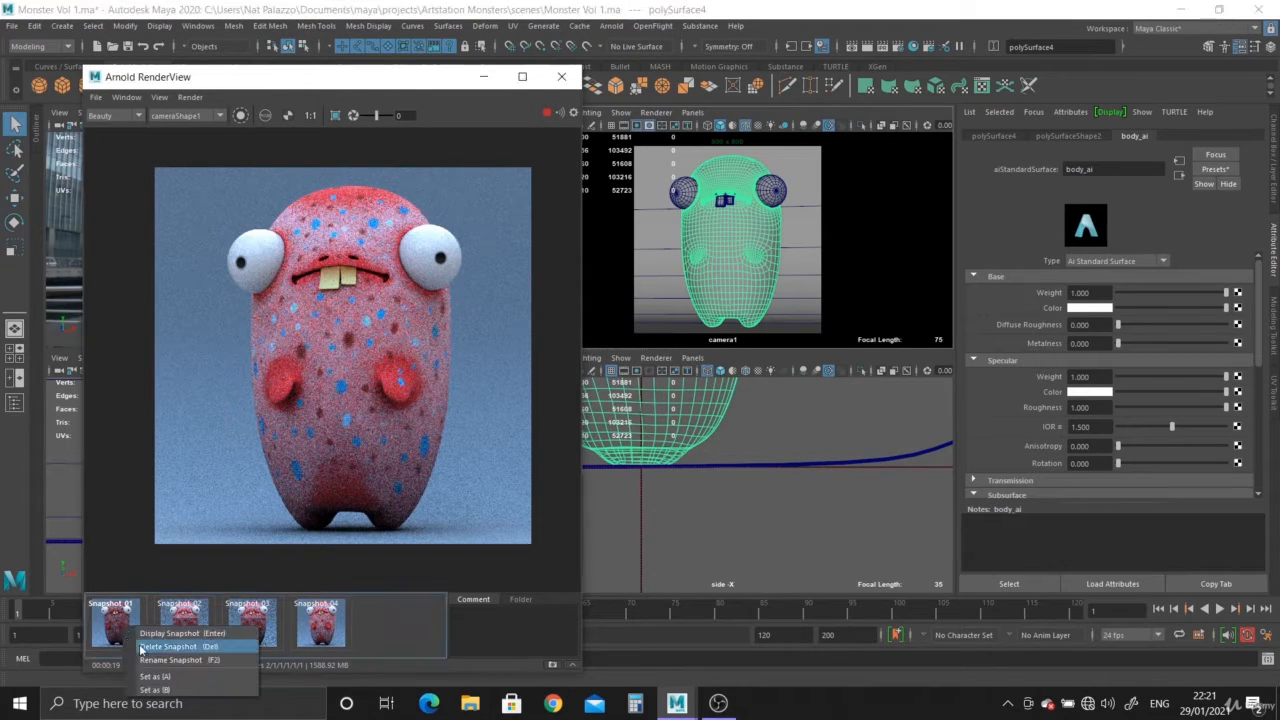
pyautogui.click(134, 646)
pyautogui.rightClick(118, 628)
pyautogui.click(138, 648)
pyautogui.rightClick(120, 626)
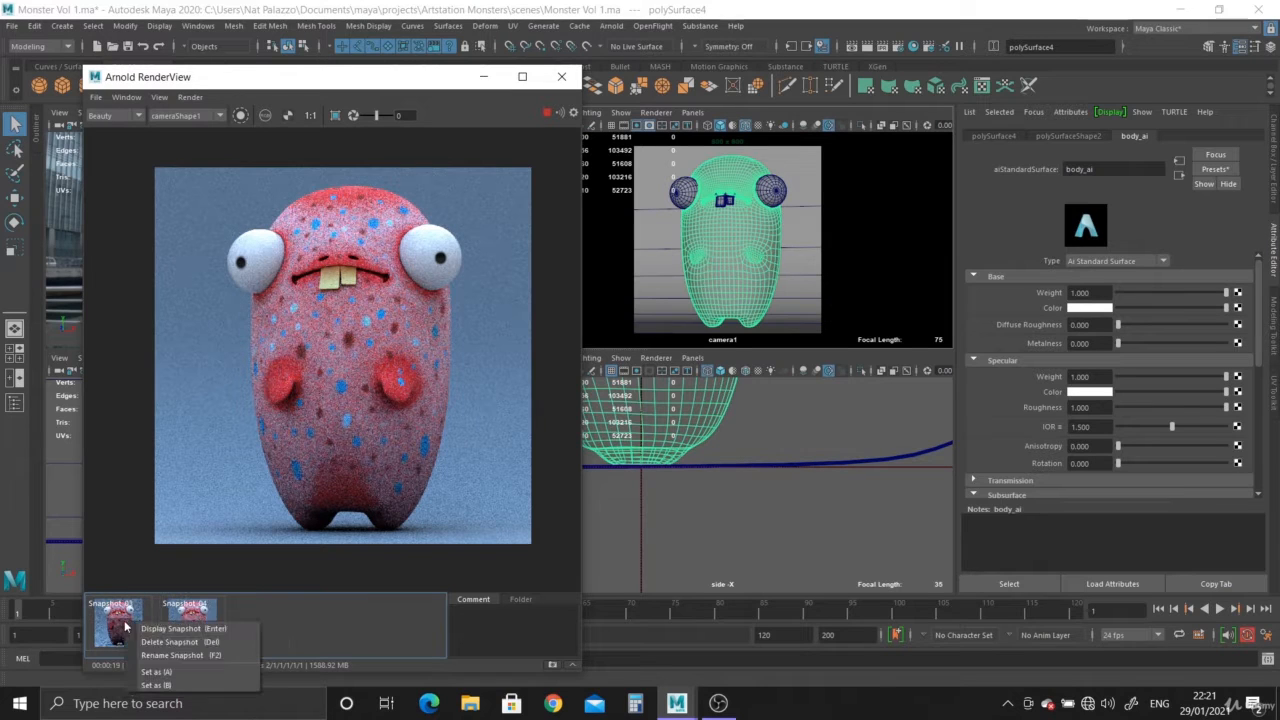
pyautogui.click(138, 646)
pyautogui.rightClick(125, 626)
pyautogui.click(138, 645)
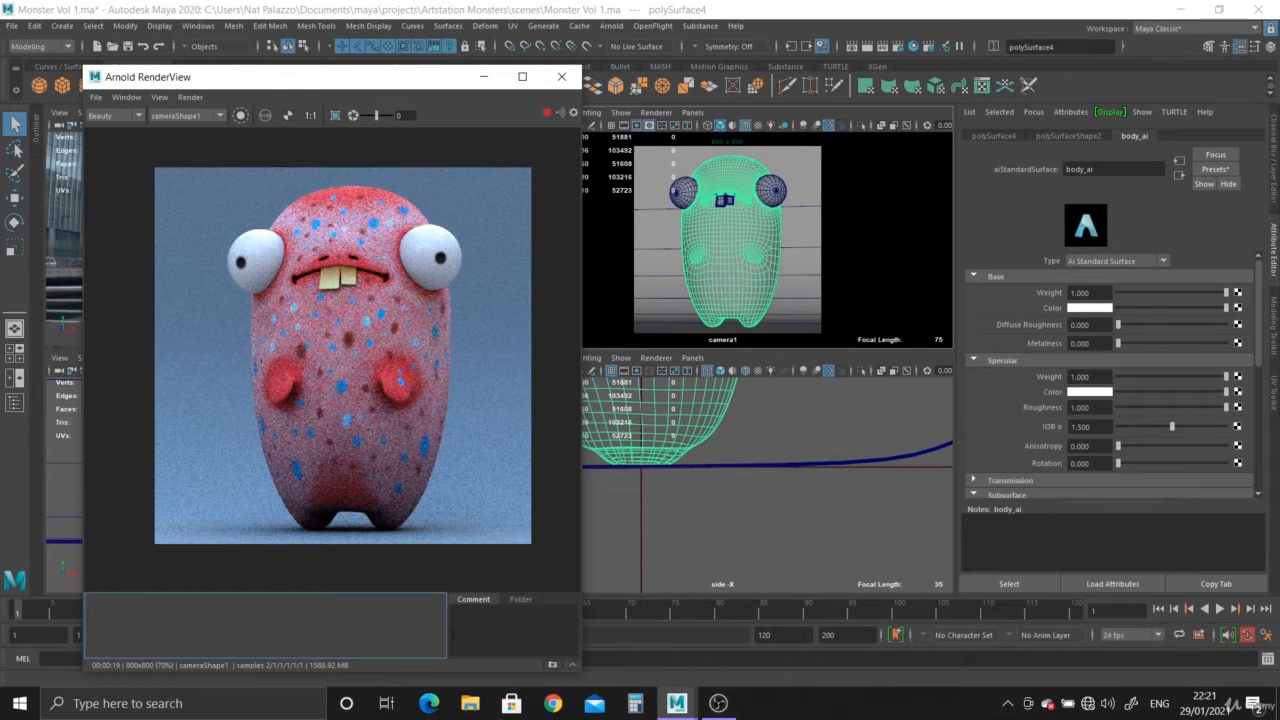
pyautogui.click(553, 666)
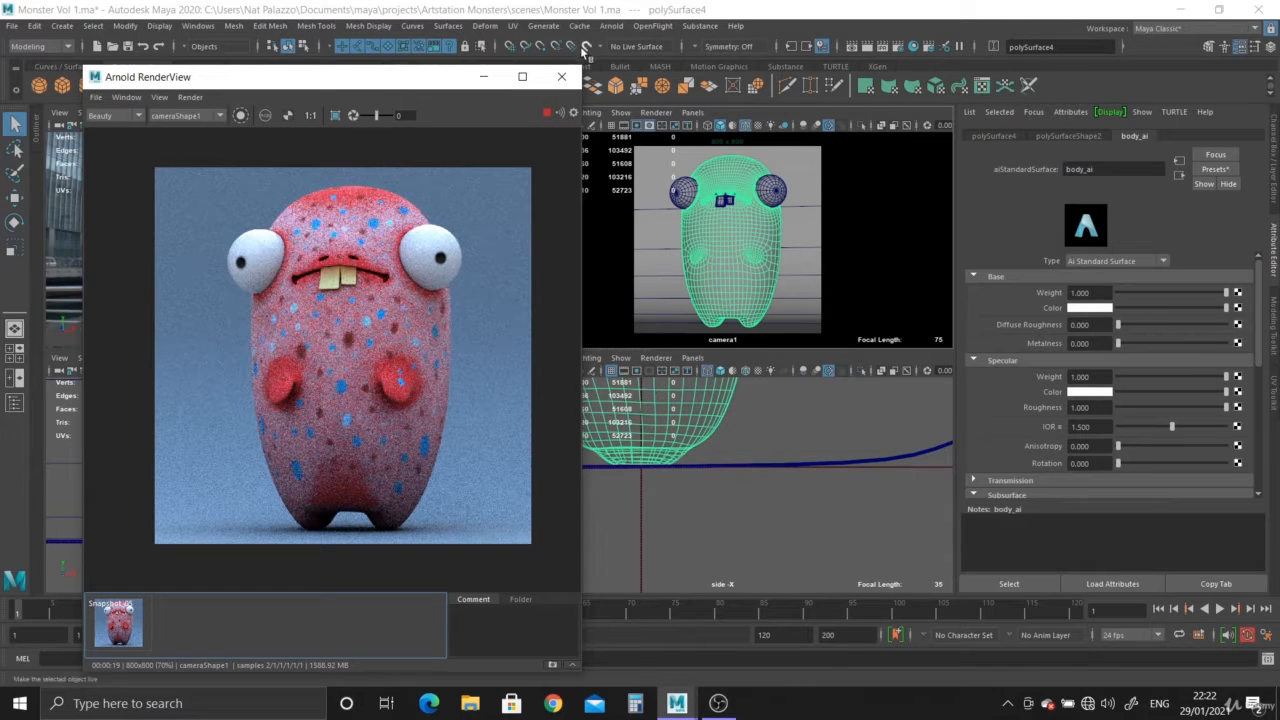
# Close the Arnold RenderView and maximize the perspective viewport.
pyautogui.click(561, 76)
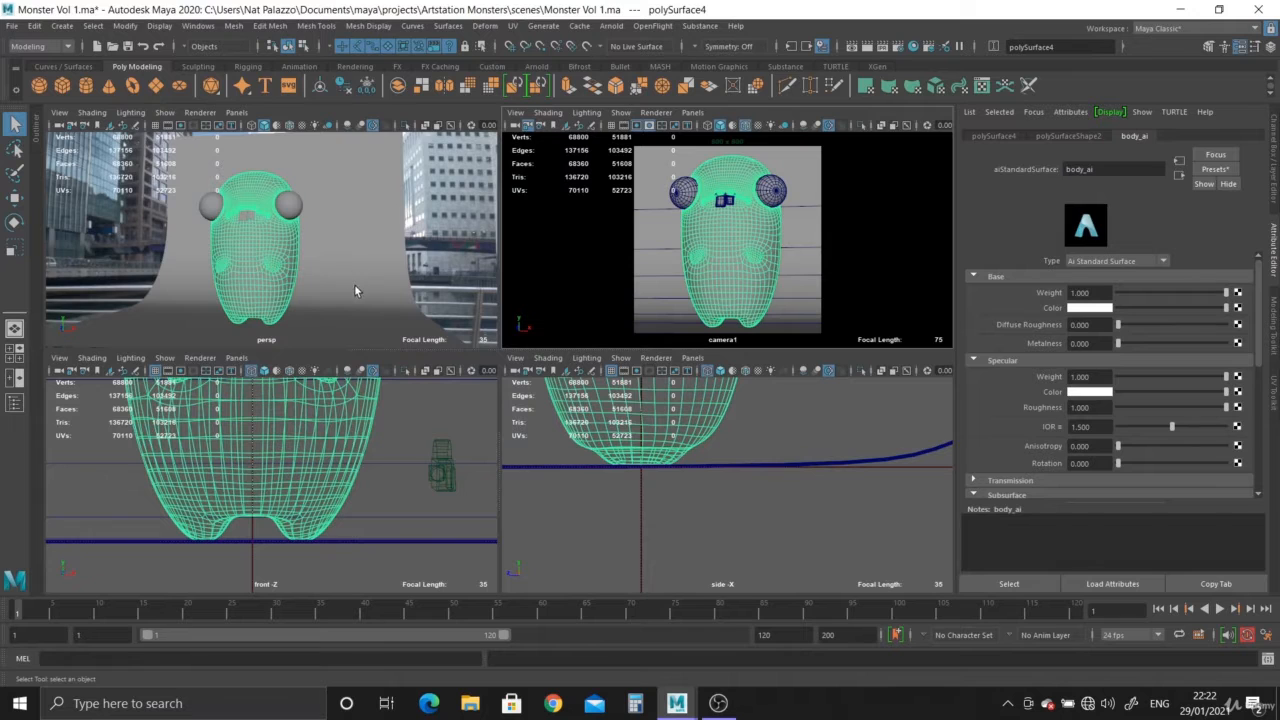
pyautogui.keyDown('alt'); pyautogui.moveTo(354, 290); pyautogui.dragTo(336, 279); pyautogui.keyUp('alt')
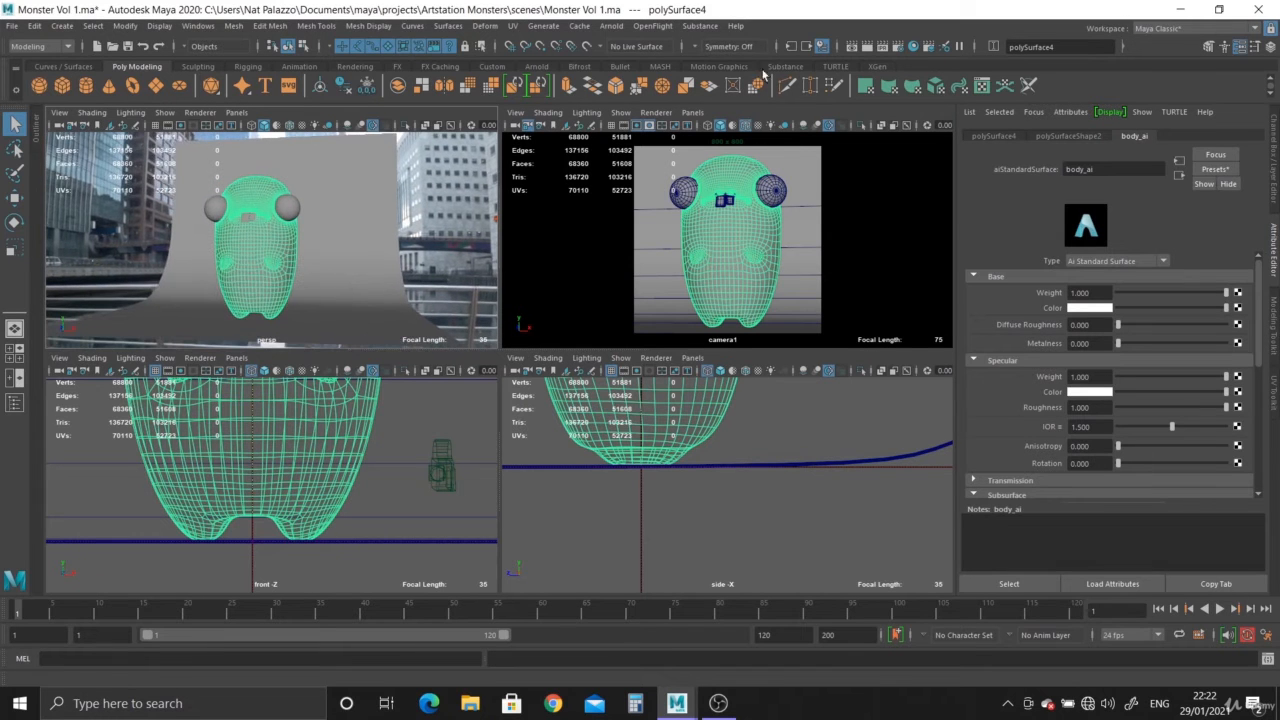
pyautogui.click(611, 26)
pyautogui.click(640, 66)
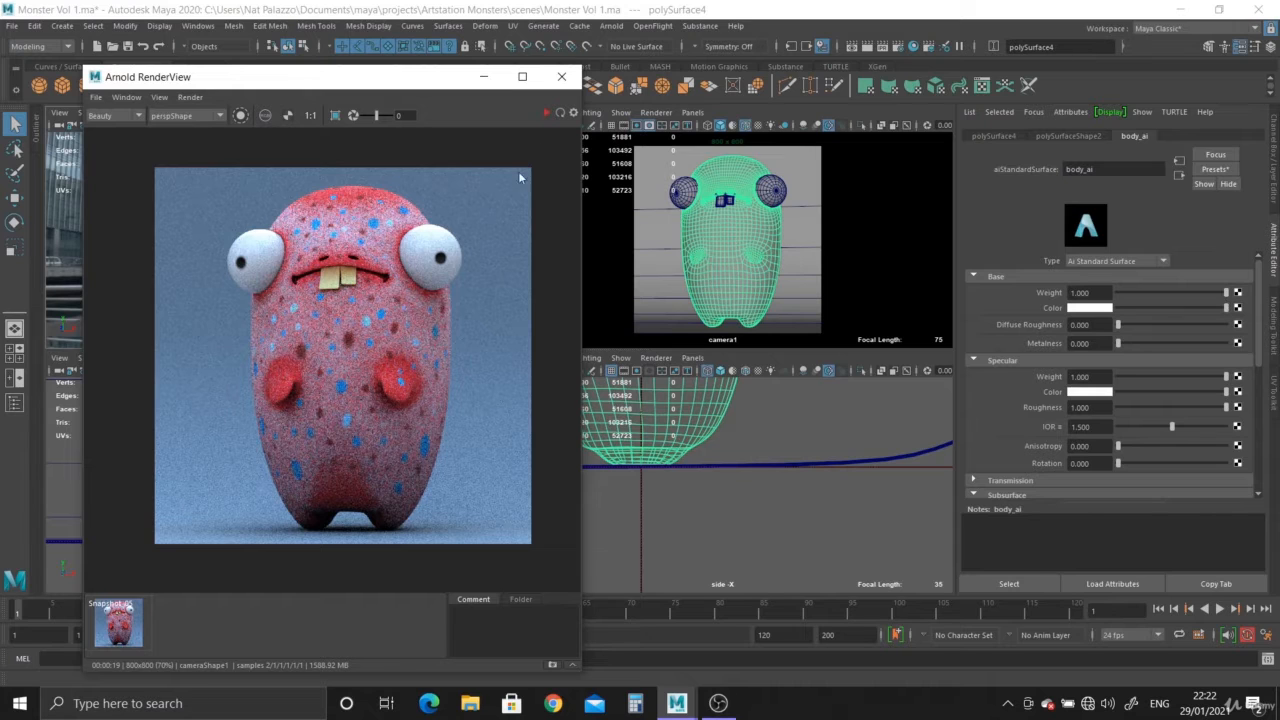
pyautogui.click(563, 77)
pyautogui.press('space')
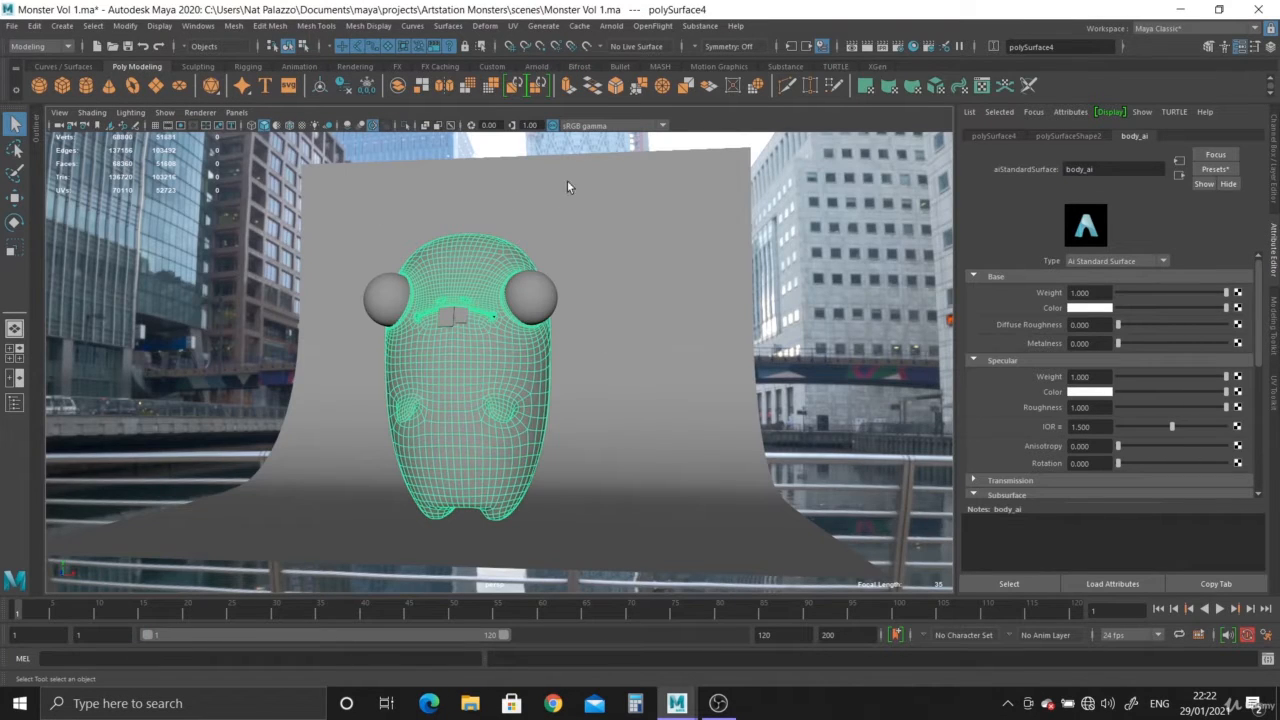
# Create an Arnold area light and scale it up uniformly at the monster's feet.
pyautogui.click(612, 26)
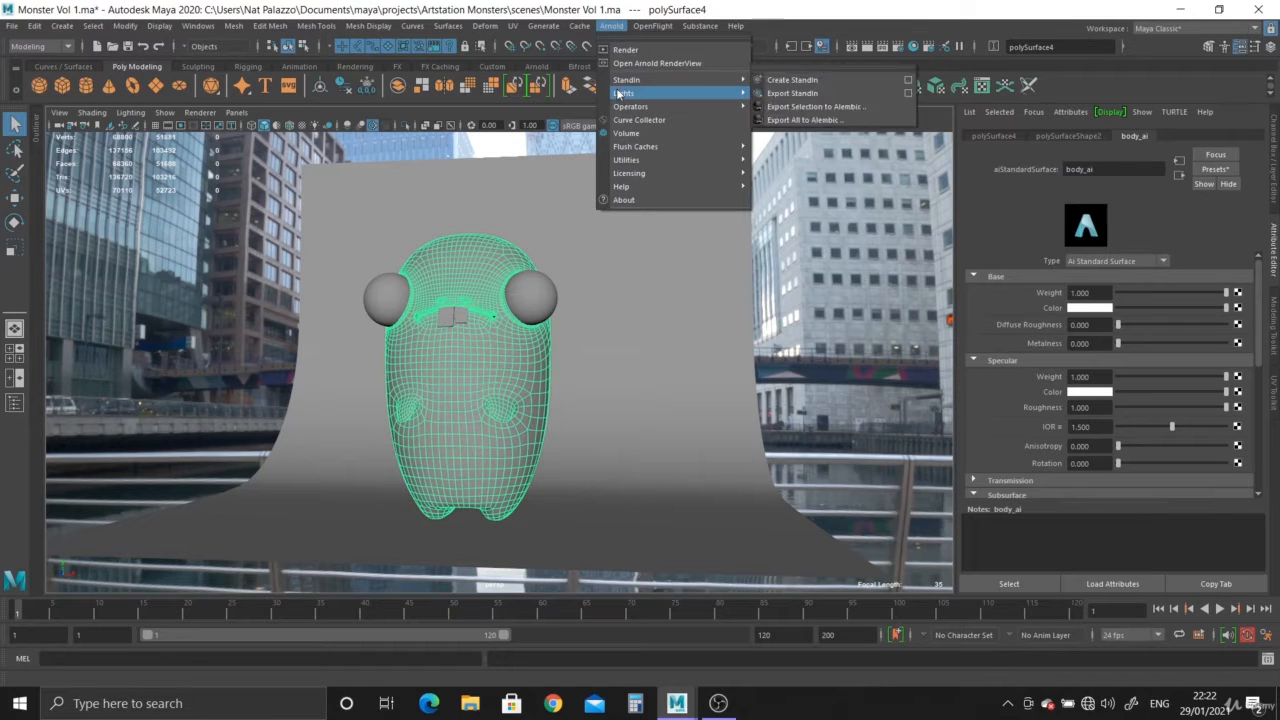
pyautogui.moveTo(628, 93)
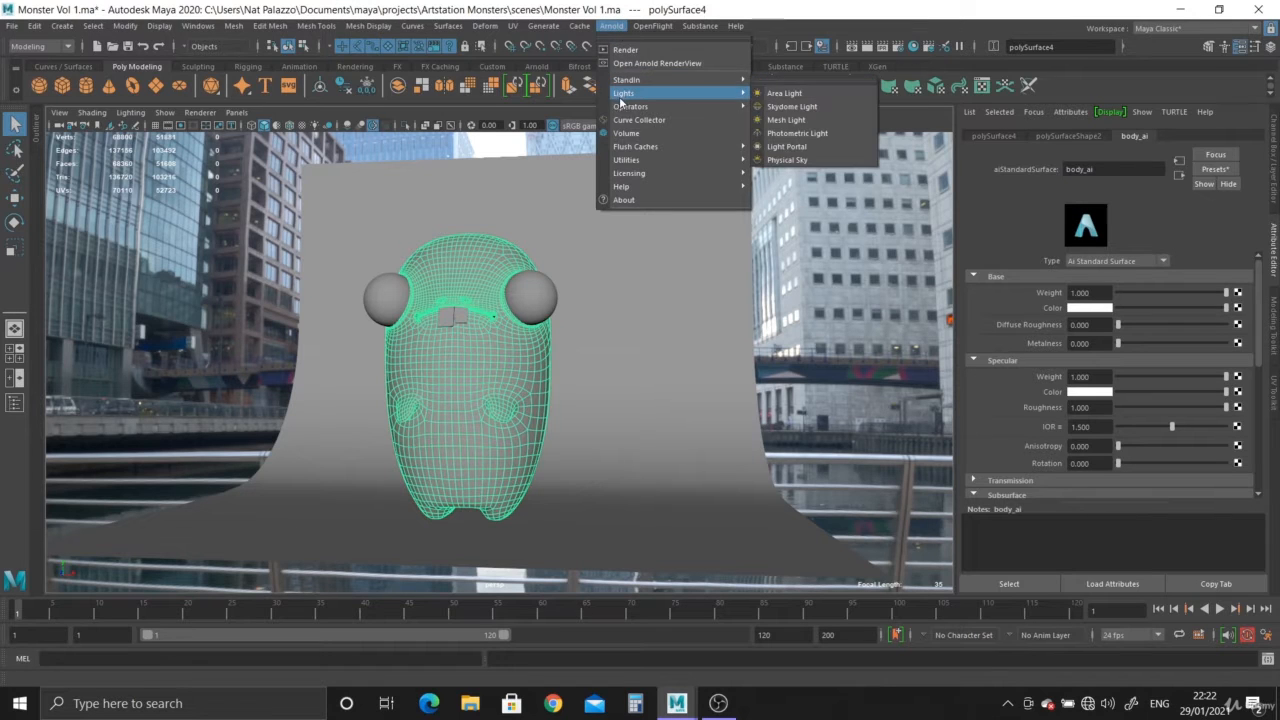
pyautogui.click(799, 93)
pyautogui.press('r')
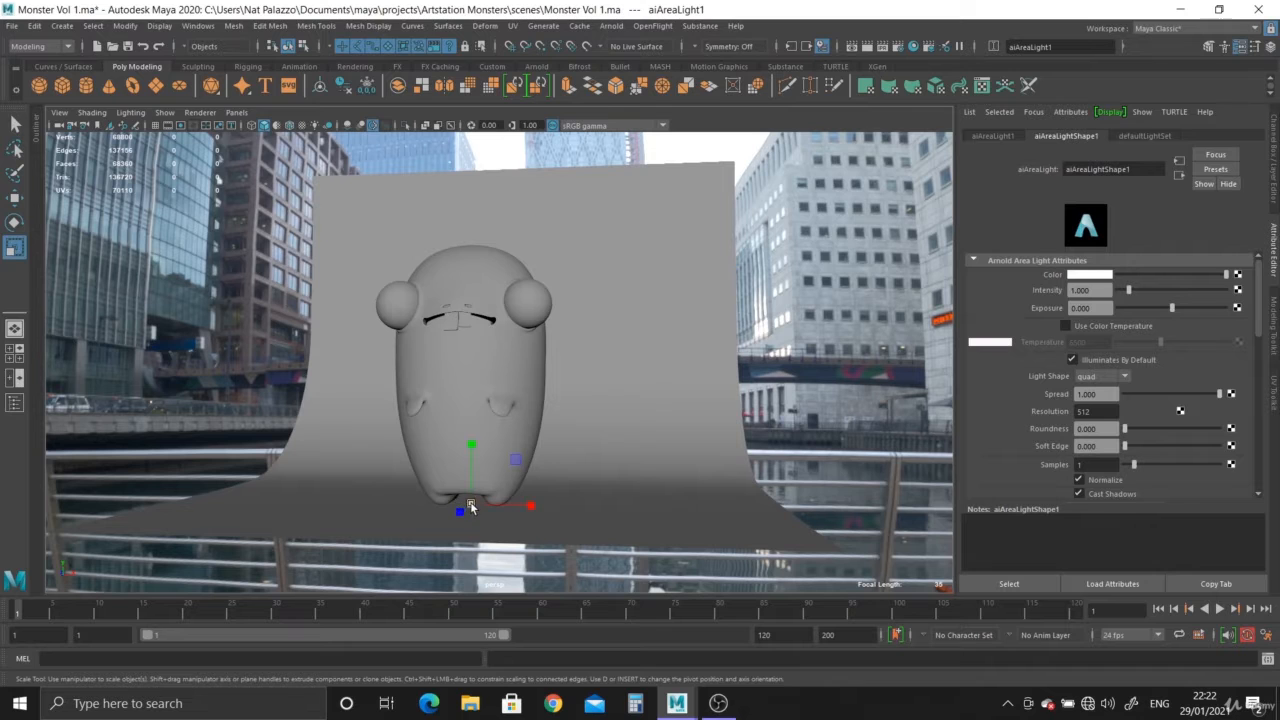
pyautogui.moveTo(471, 504); pyautogui.dragTo(647, 536)
pyautogui.keyDown('alt'); pyautogui.moveTo(632, 530); pyautogui.dragTo(515, 492, button='right'); pyautogui.keyUp('alt')
# Move the area light behind the monster to about -113 in Z and raise it to body height.
pyautogui.keyDown('alt'); pyautogui.moveTo(515, 494); pyautogui.dragTo(406, 494); pyautogui.keyUp('alt')
pyautogui.press('w')
pyautogui.moveTo(527, 455); pyautogui.dragTo(555, 453)
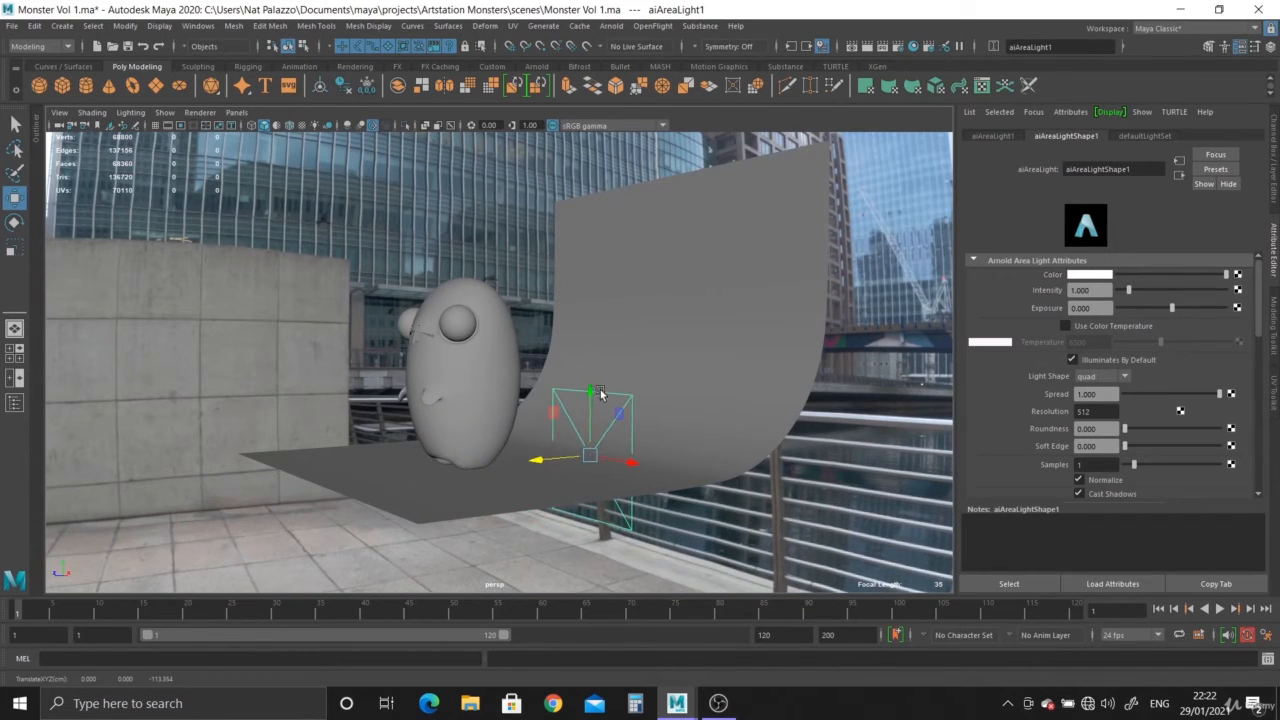
pyautogui.moveTo(600, 393); pyautogui.dragTo(605, 276)
# Rotate the area light around its vertical axis to face the monster's back and enlarge it uniformly.
pyautogui.keyDown('alt'); pyautogui.moveTo(636, 368); pyautogui.dragTo(572, 410); pyautogui.keyUp('alt')
pyautogui.press('e')
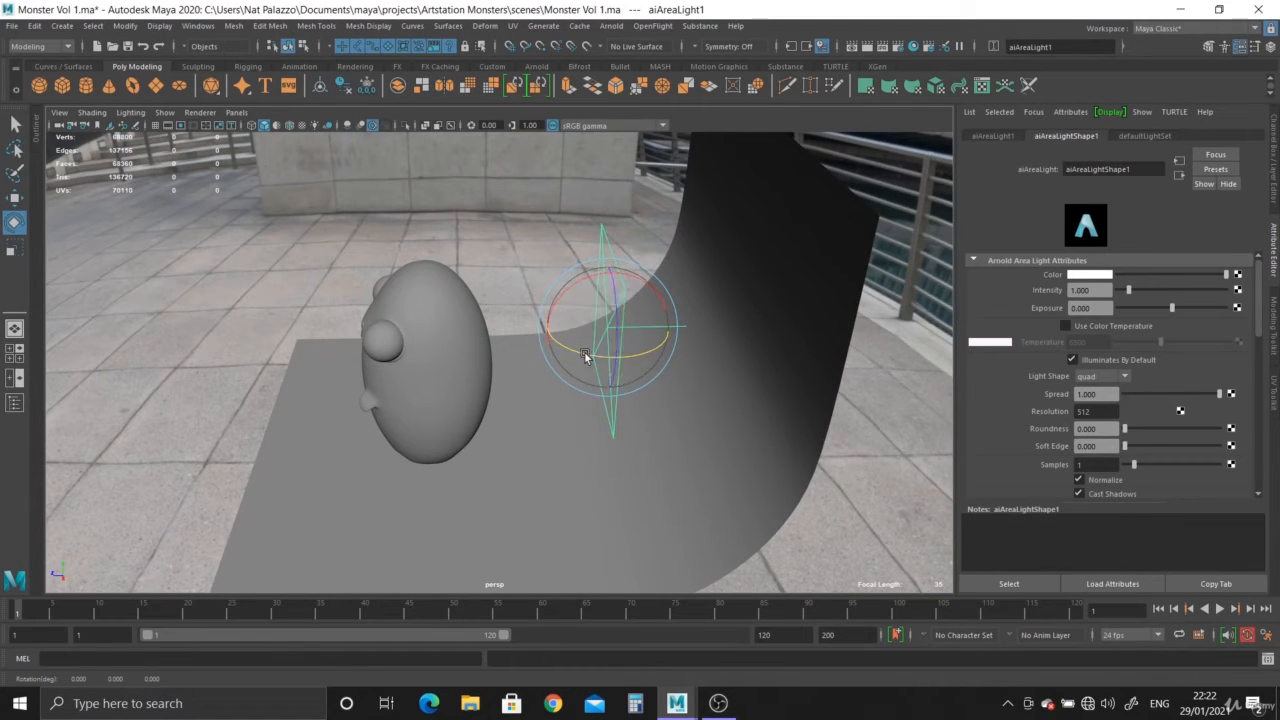
pyautogui.moveTo(585, 357); pyautogui.dragTo(414, 294)
pyautogui.keyDown('alt'); pyautogui.moveTo(390, 362); pyautogui.dragTo(552, 355); pyautogui.keyUp('alt')
pyautogui.press('r')
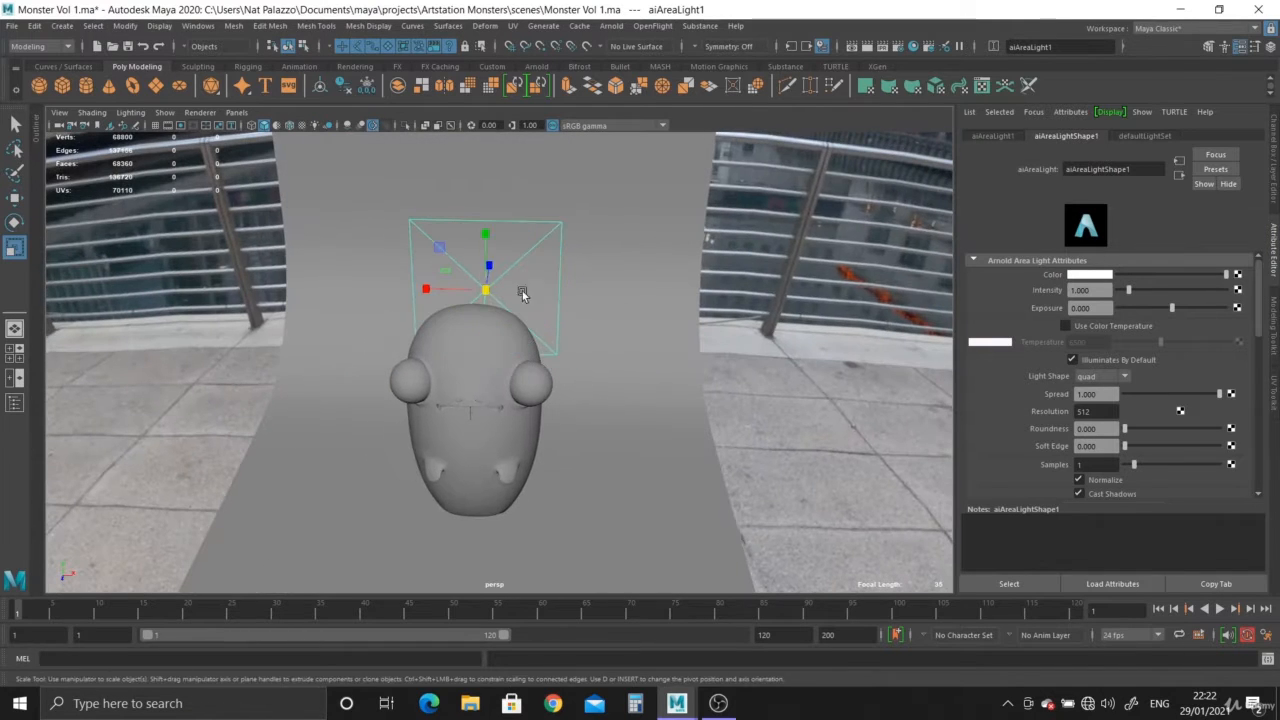
pyautogui.moveTo(486, 290); pyautogui.dragTo(487, 420)
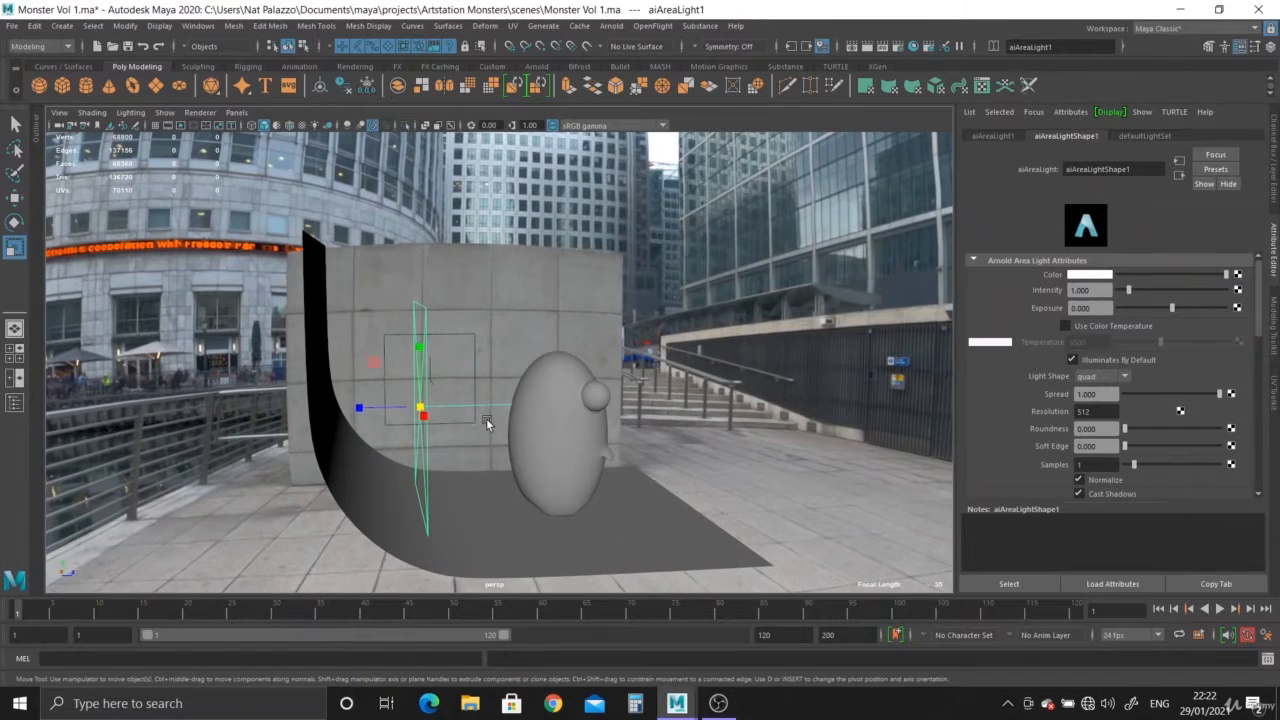
# Raise the area light higher behind the monster's head and shift it slightly sideways.
pyautogui.press('w')
pyautogui.moveTo(422, 358); pyautogui.dragTo(401, 299)
pyautogui.press('e')
pyautogui.keyDown('alt'); pyautogui.moveTo(332, 354); pyautogui.dragTo(502, 392); pyautogui.keyUp('alt')
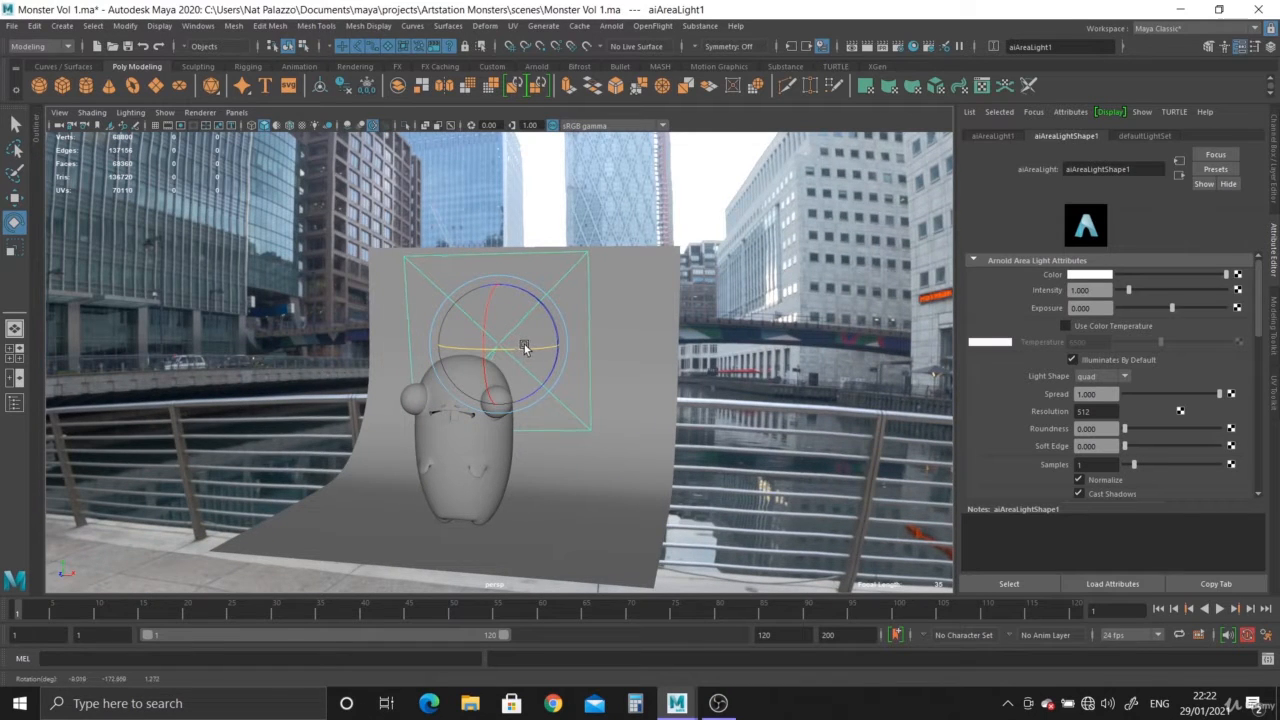
pyautogui.press('w')
pyautogui.moveTo(557, 345); pyautogui.dragTo(553, 345)
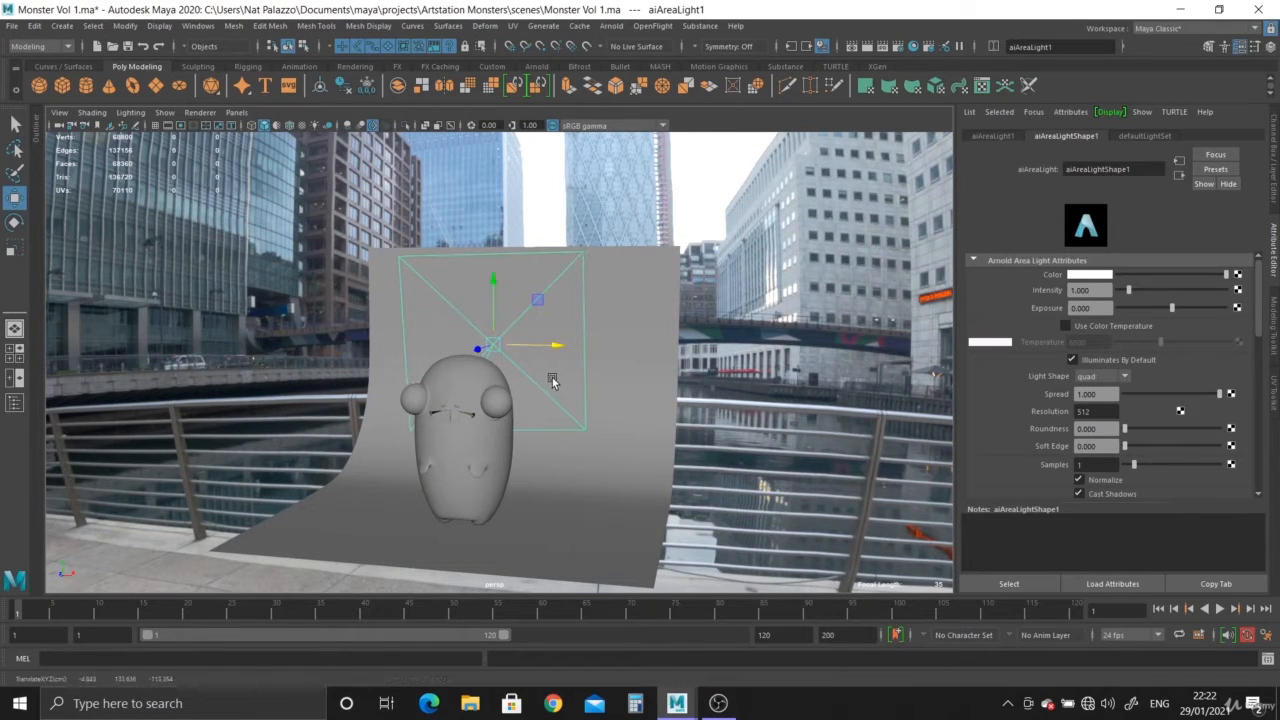
# Return to the four-view layout and rename the area light's shape as back_light.
pyautogui.press('space')
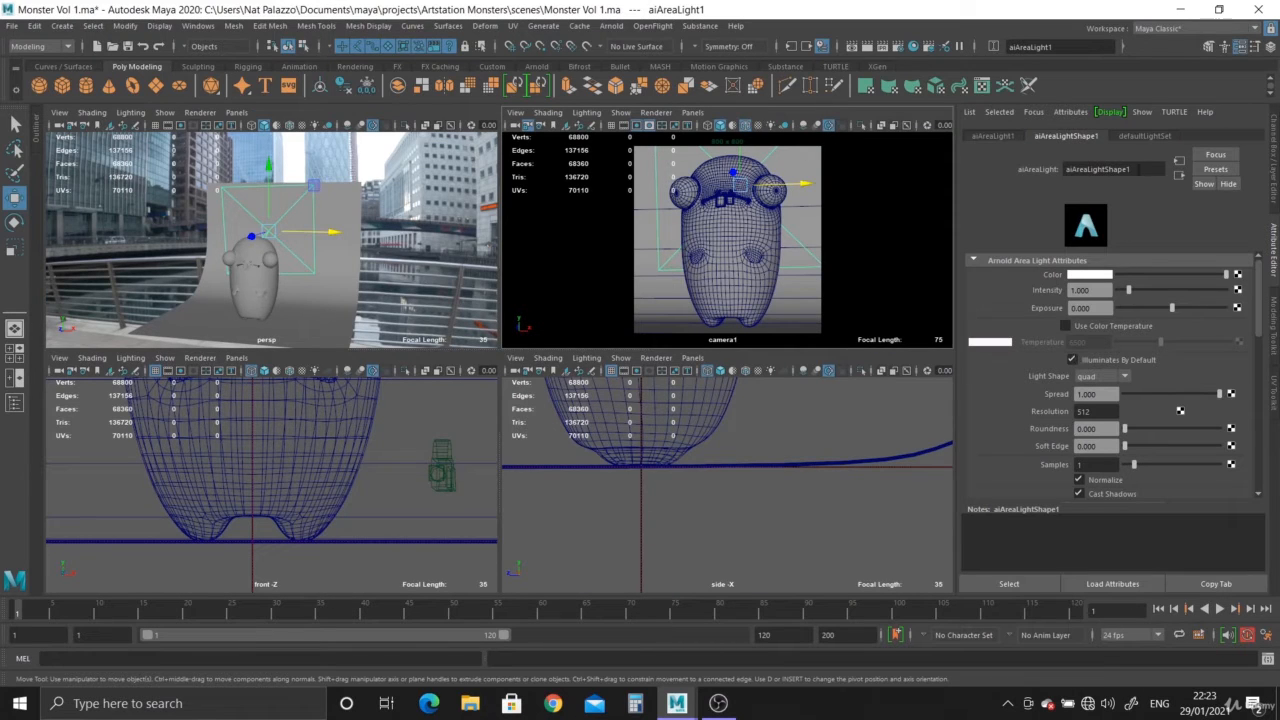
pyautogui.moveTo(1138, 169); pyautogui.dragTo(1045, 170)
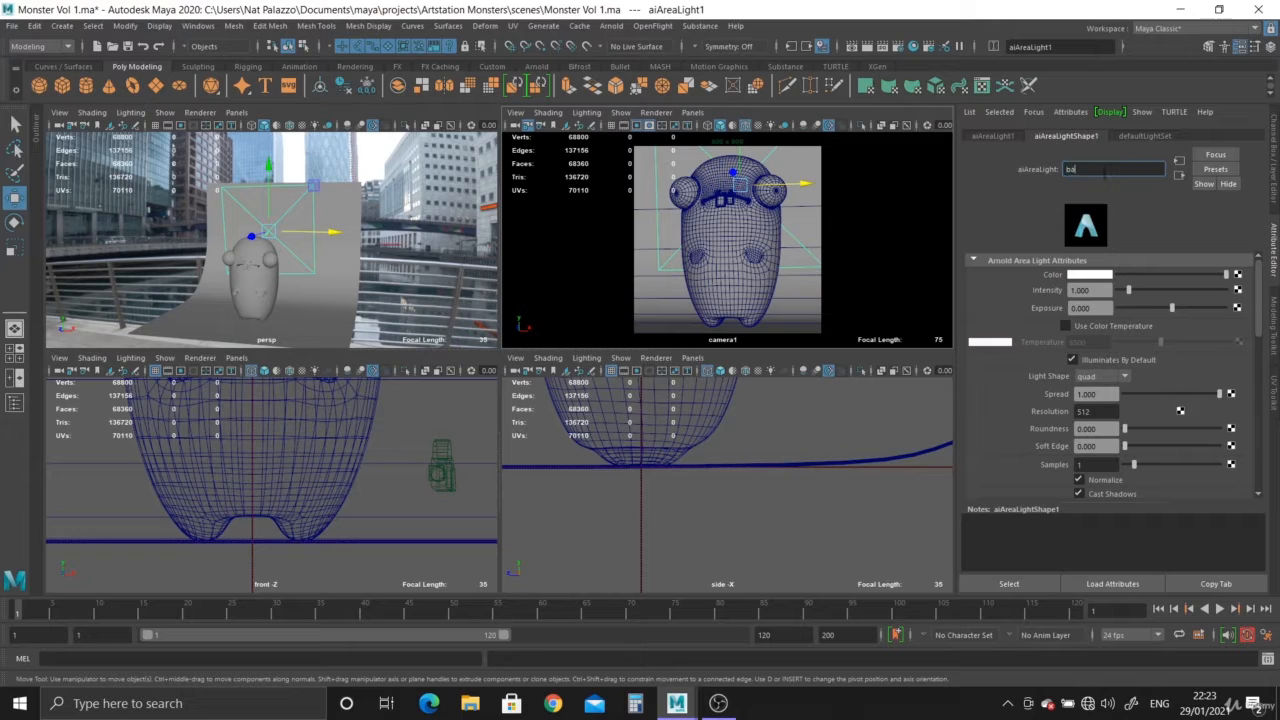
pyautogui.write('back_light')
pyautogui.press('Return')
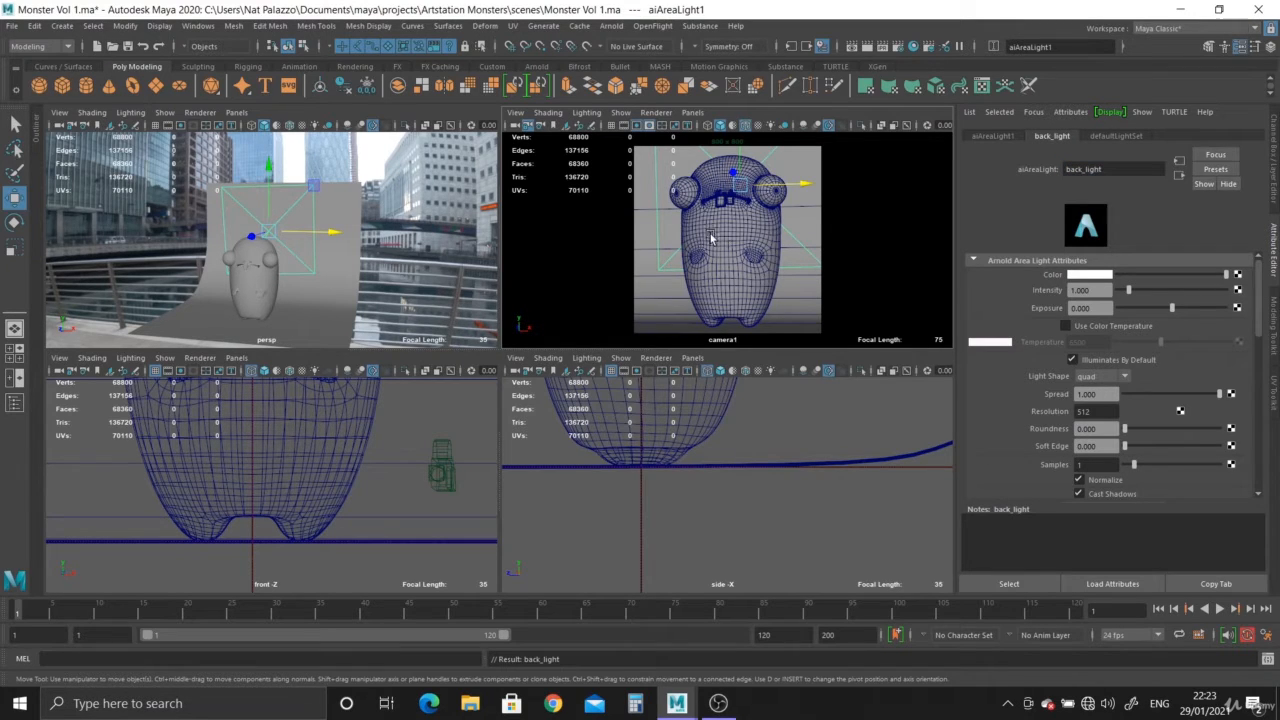
# Widen the back light horizontally to a scale of about 107 in X.
pyautogui.moveTo(360, 280)
pyautogui.keyDown('alt'); pyautogui.mouseDown()
pyautogui.moveTo(297, 163)
pyautogui.moveTo(310, 177)
pyautogui.moveTo(255, 209)
pyautogui.moveTo(308, 248)
pyautogui.moveTo(362, 255)
pyautogui.mouseUp(); pyautogui.keyUp('alt')
pyautogui.press('r')
pyautogui.press('w')
pyautogui.press('e')
pyautogui.press('r')
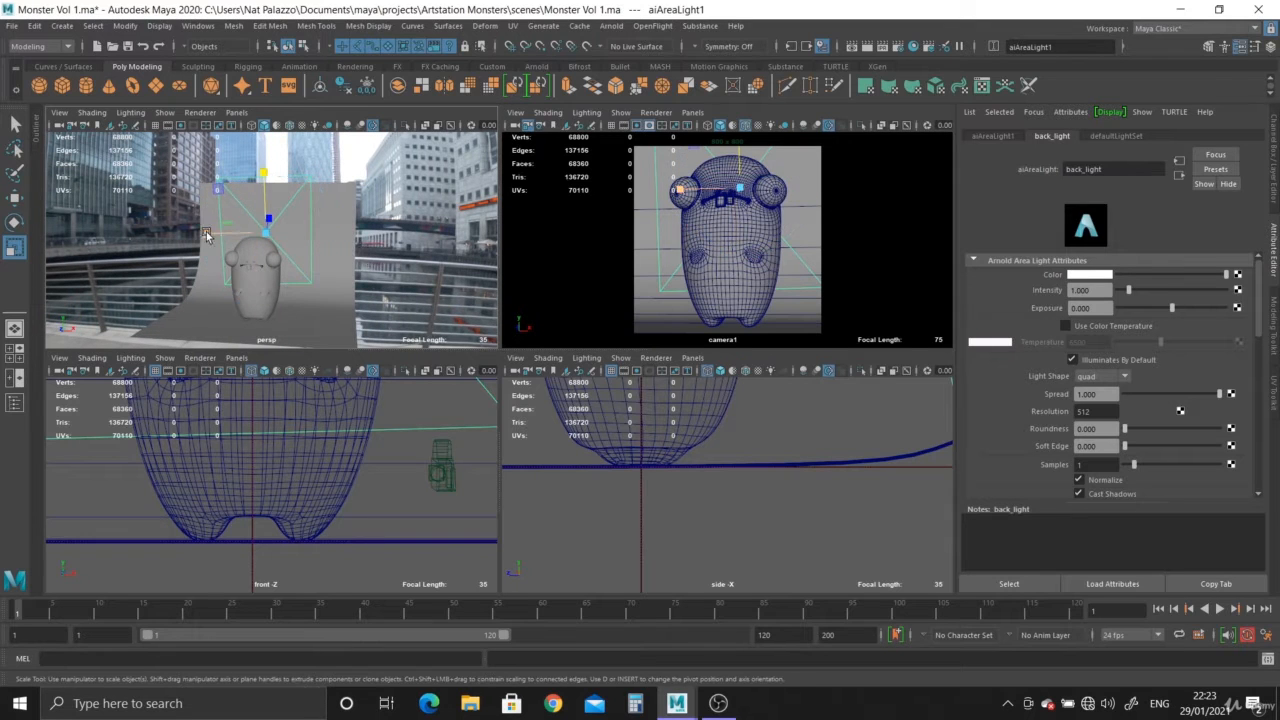
pyautogui.moveTo(207, 236); pyautogui.dragTo(205, 250)
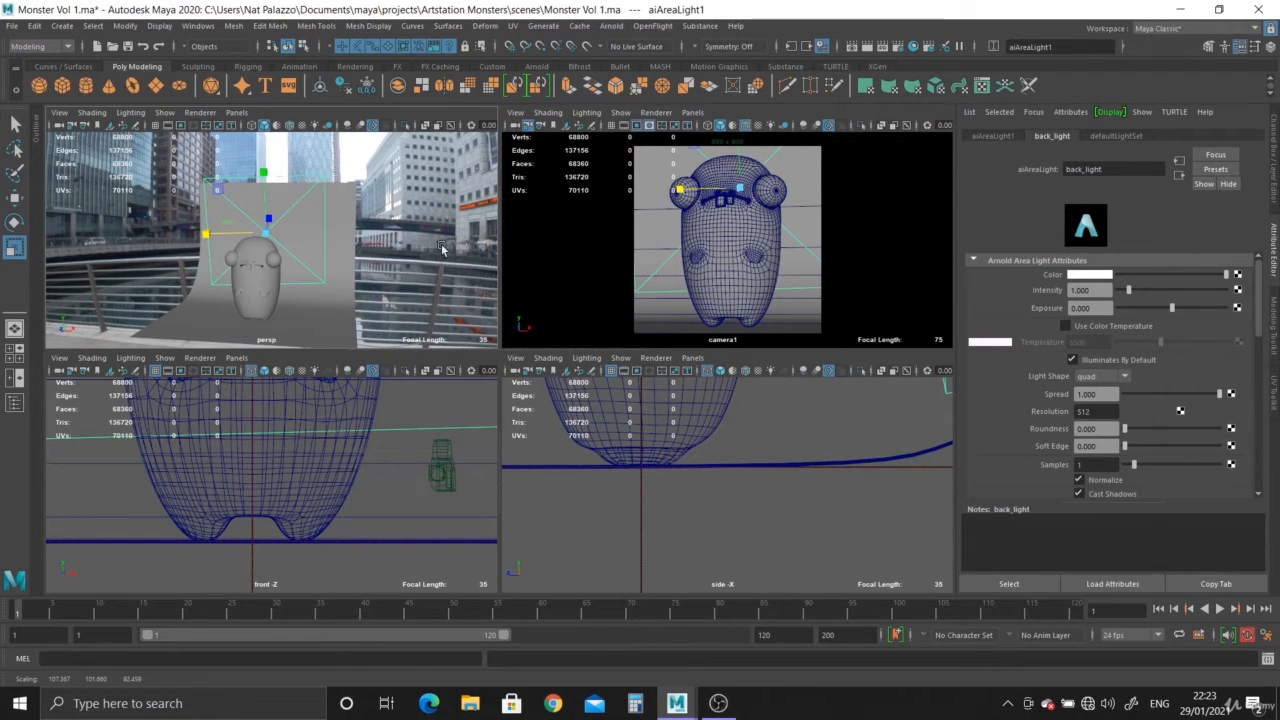
# Check the back light's placement from the side and reopen the Arnold RenderView.
pyautogui.keyDown('alt'); pyautogui.moveTo(443, 249); pyautogui.dragTo(362, 252); pyautogui.keyUp('alt')
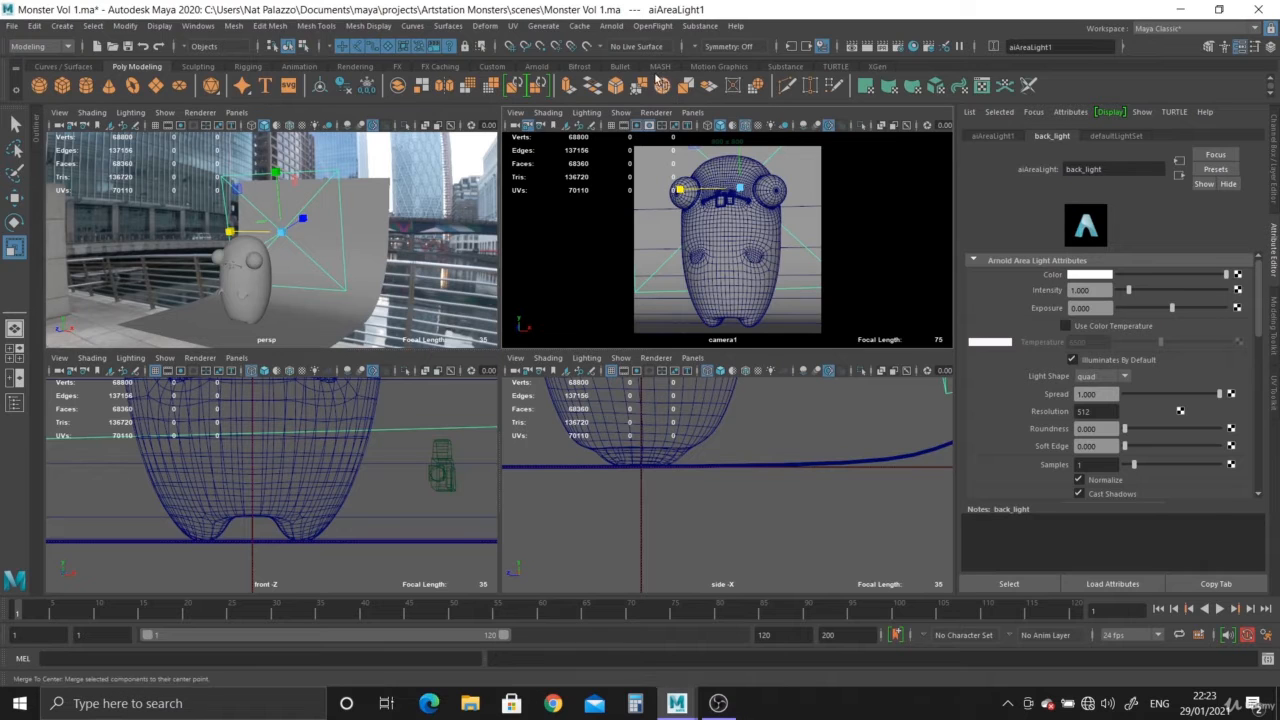
pyautogui.click(611, 26)
pyautogui.click(650, 63)
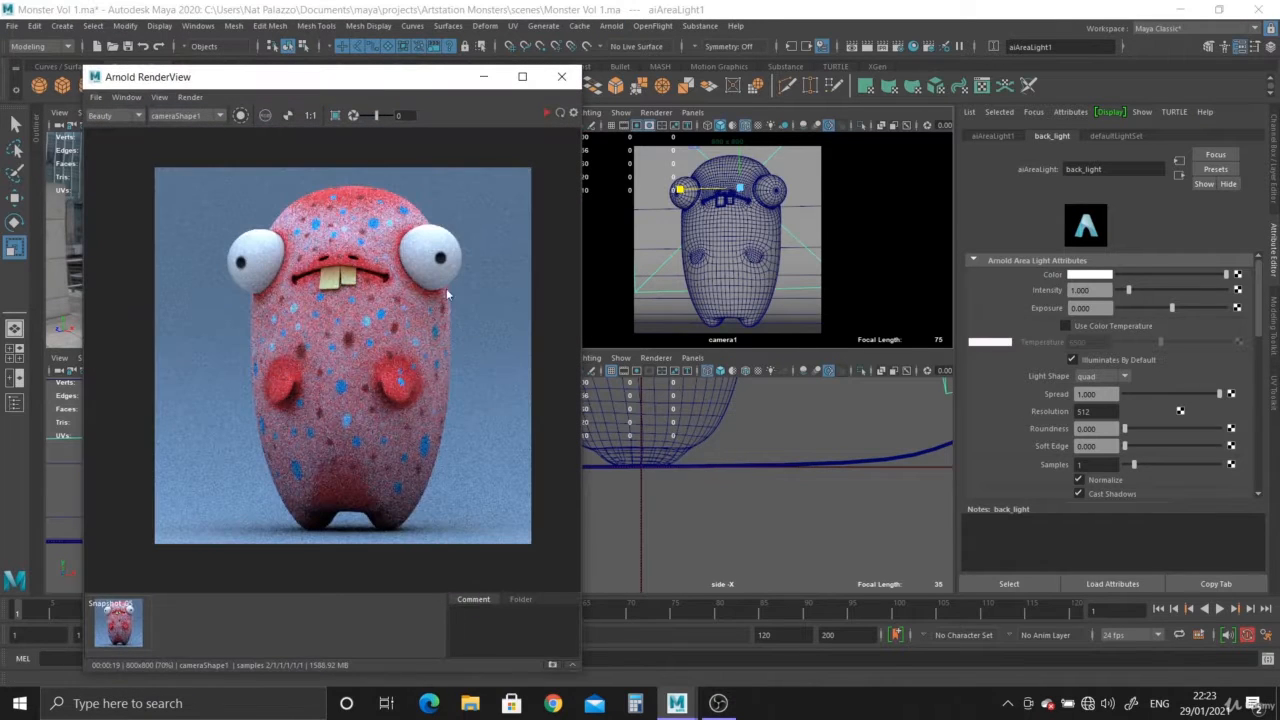
# Start the live render and change the back light's color from white to a softened yellow.
pyautogui.click(547, 113)
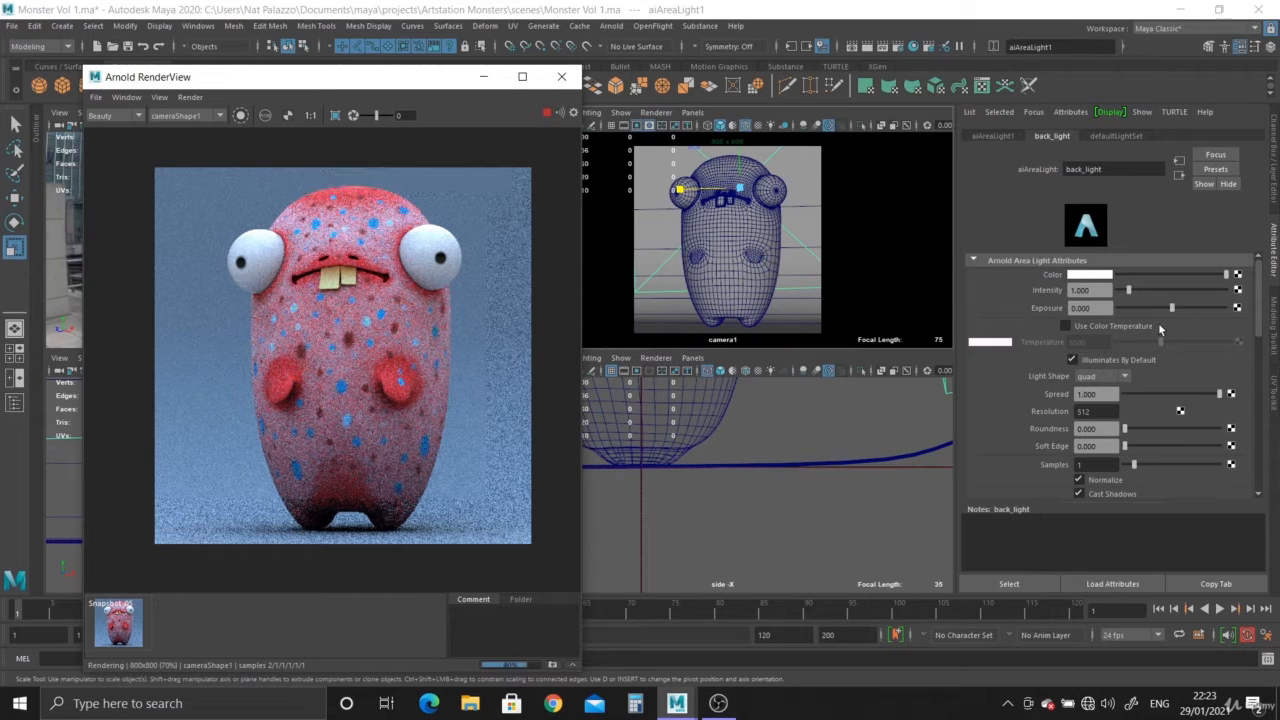
pyautogui.click(1103, 277)
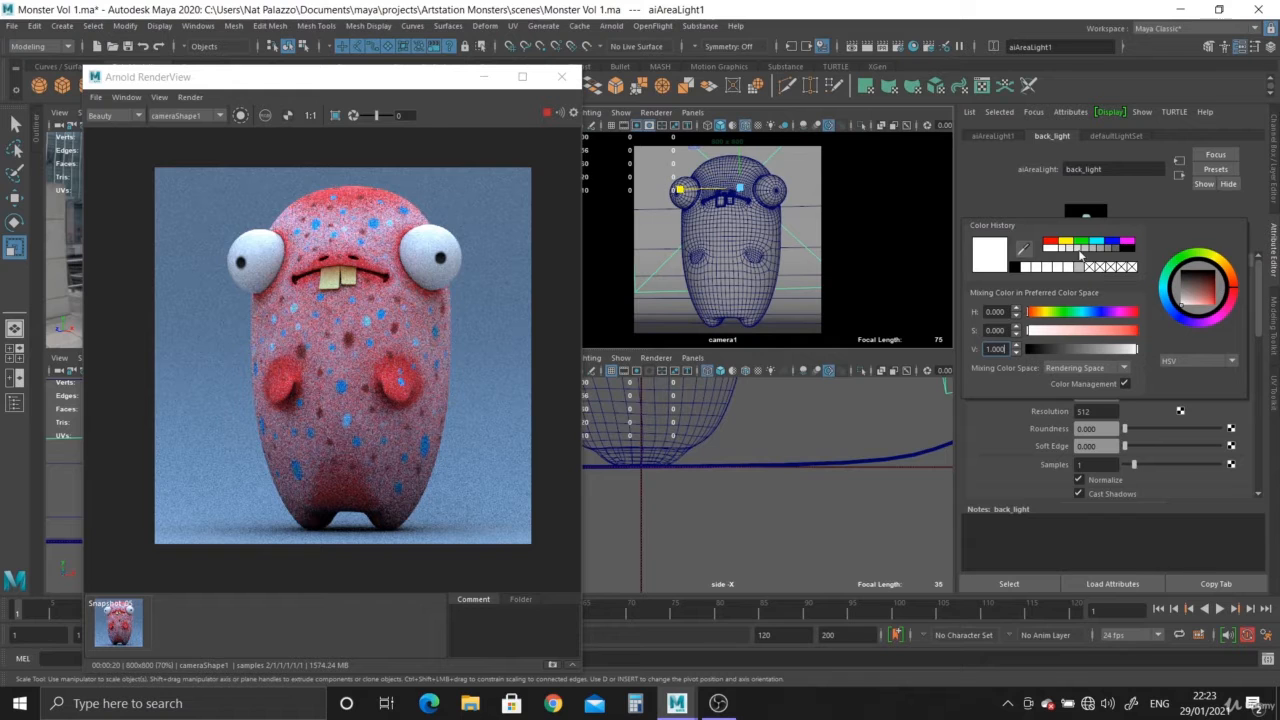
pyautogui.click(1066, 241)
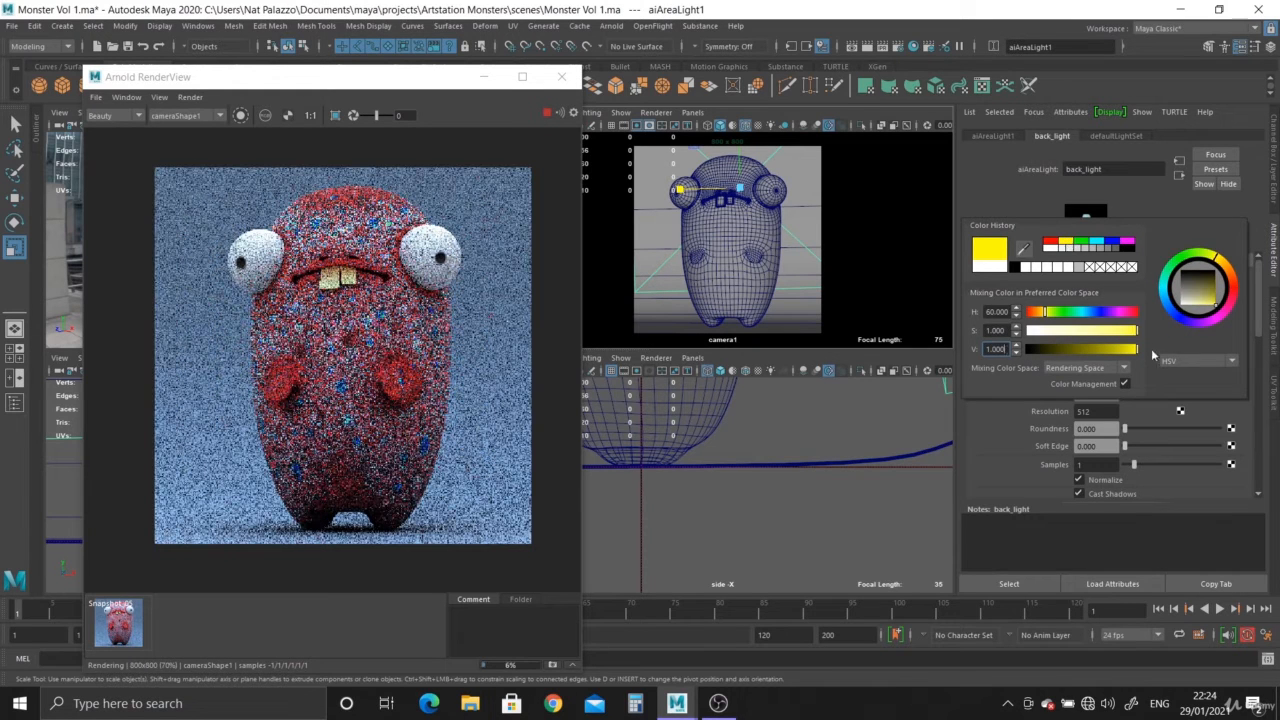
pyautogui.click(1098, 275)
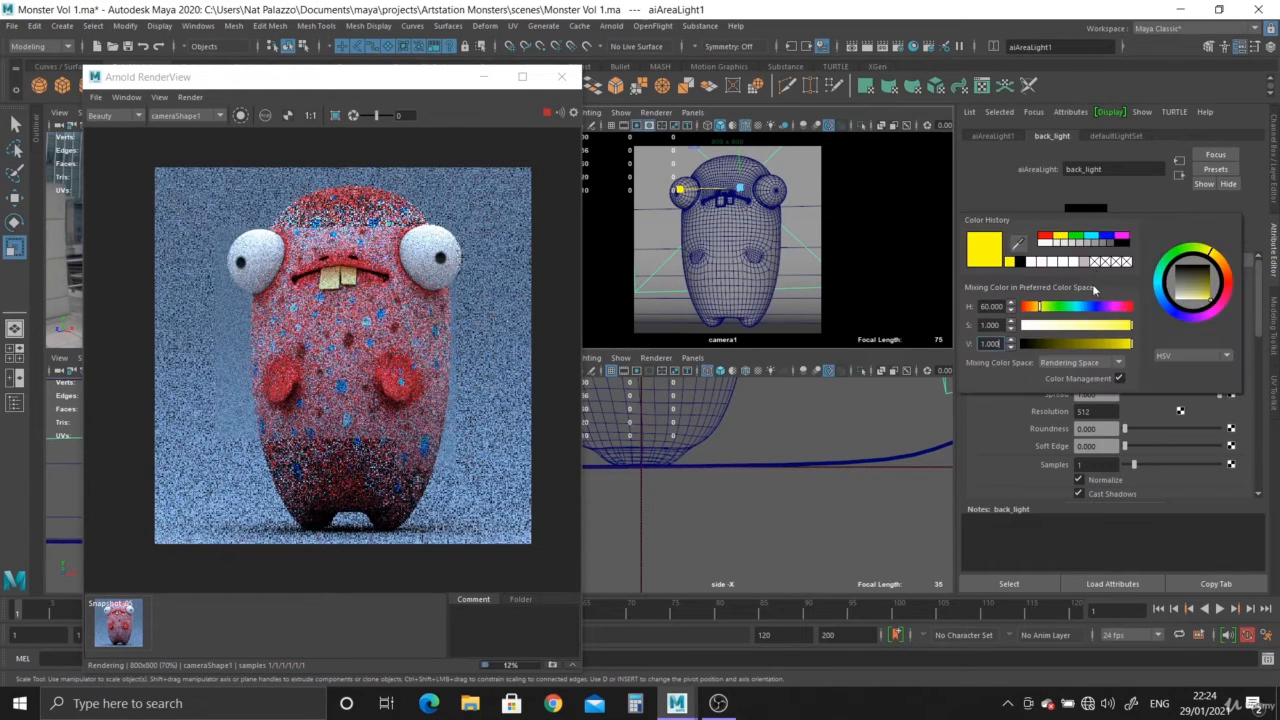
pyautogui.click(1110, 326)
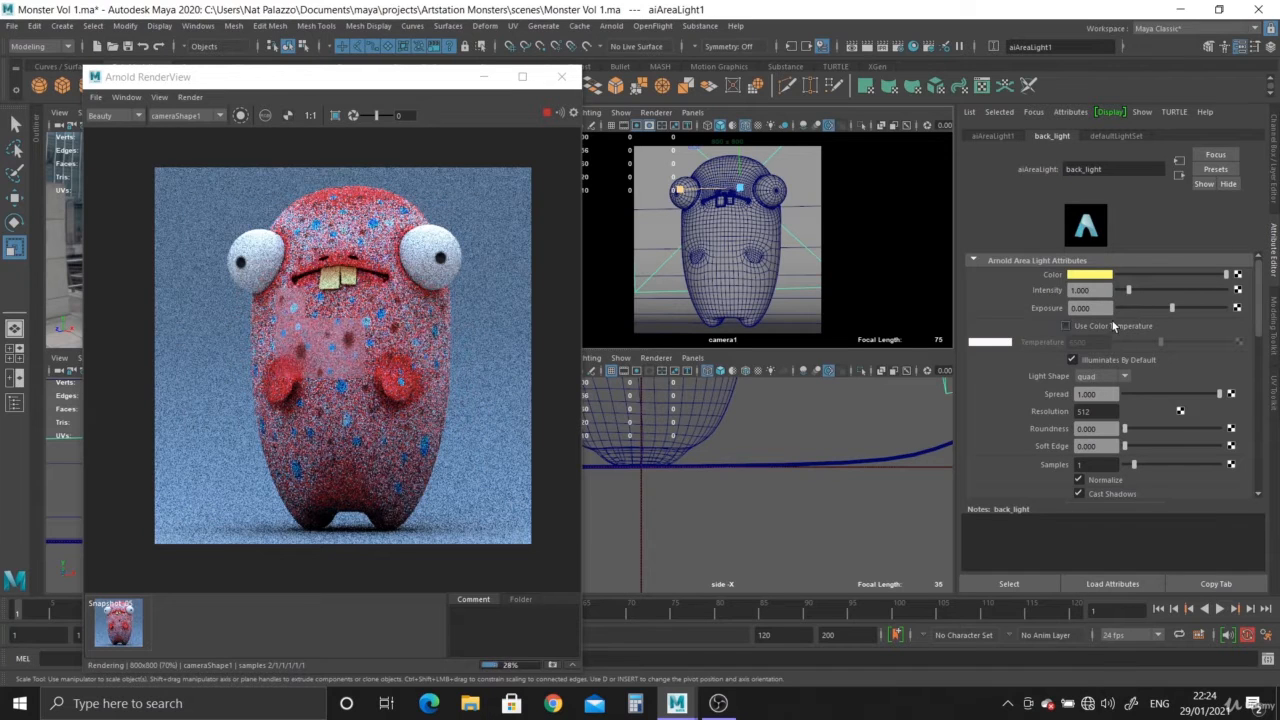
# Set the back light's exposure to 20 and store a snapshot of the resulting render.
pyautogui.click(1097, 309)
pyautogui.write('2')
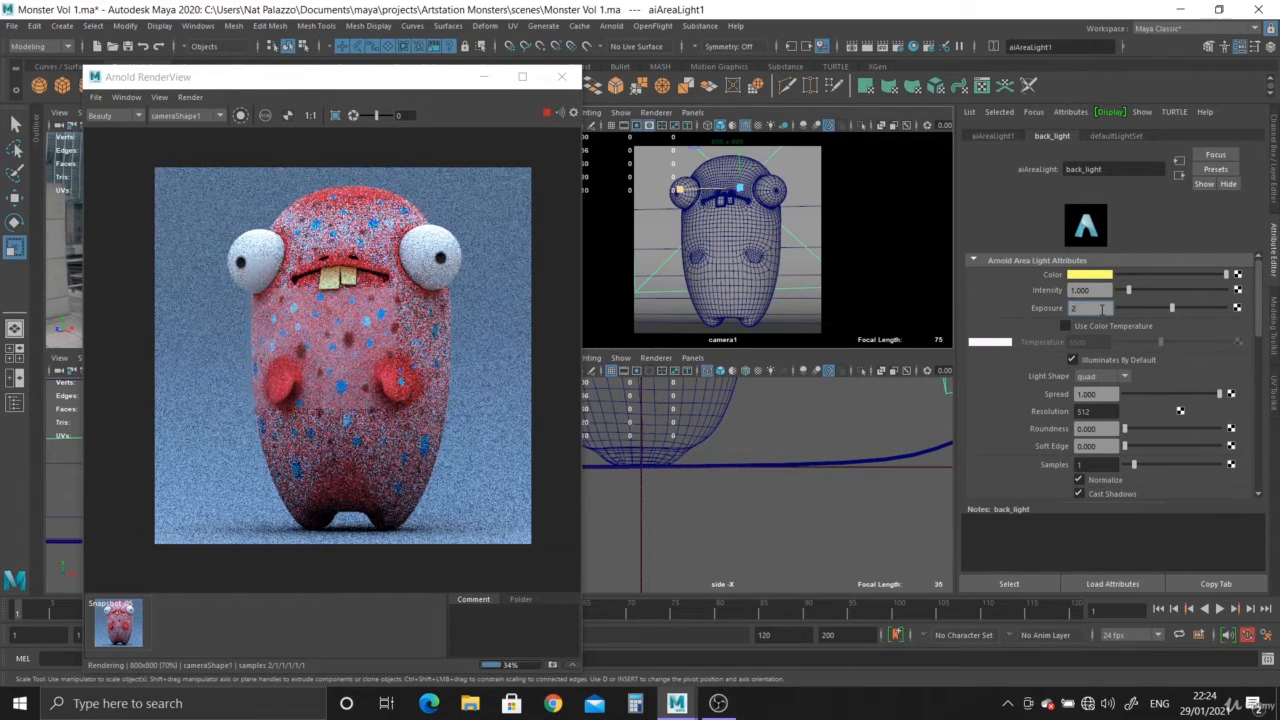
pyautogui.write('0')
pyautogui.press('Return')
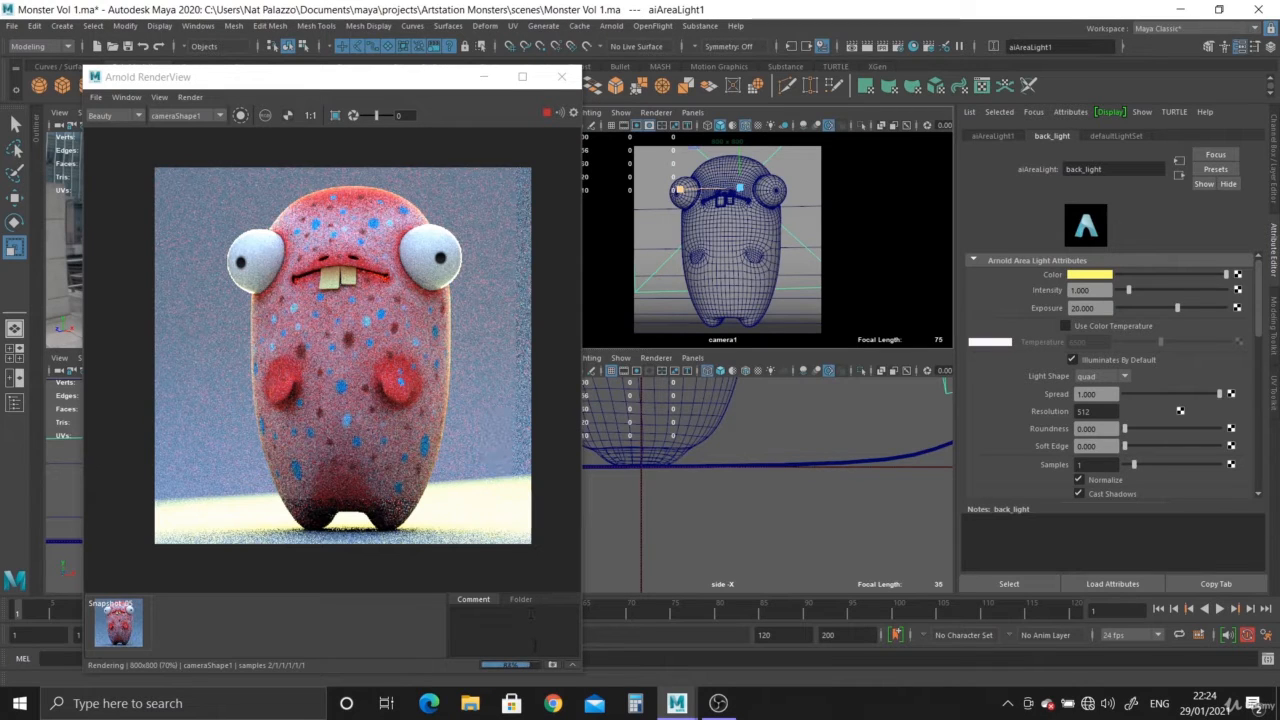
pyautogui.click(552, 665)
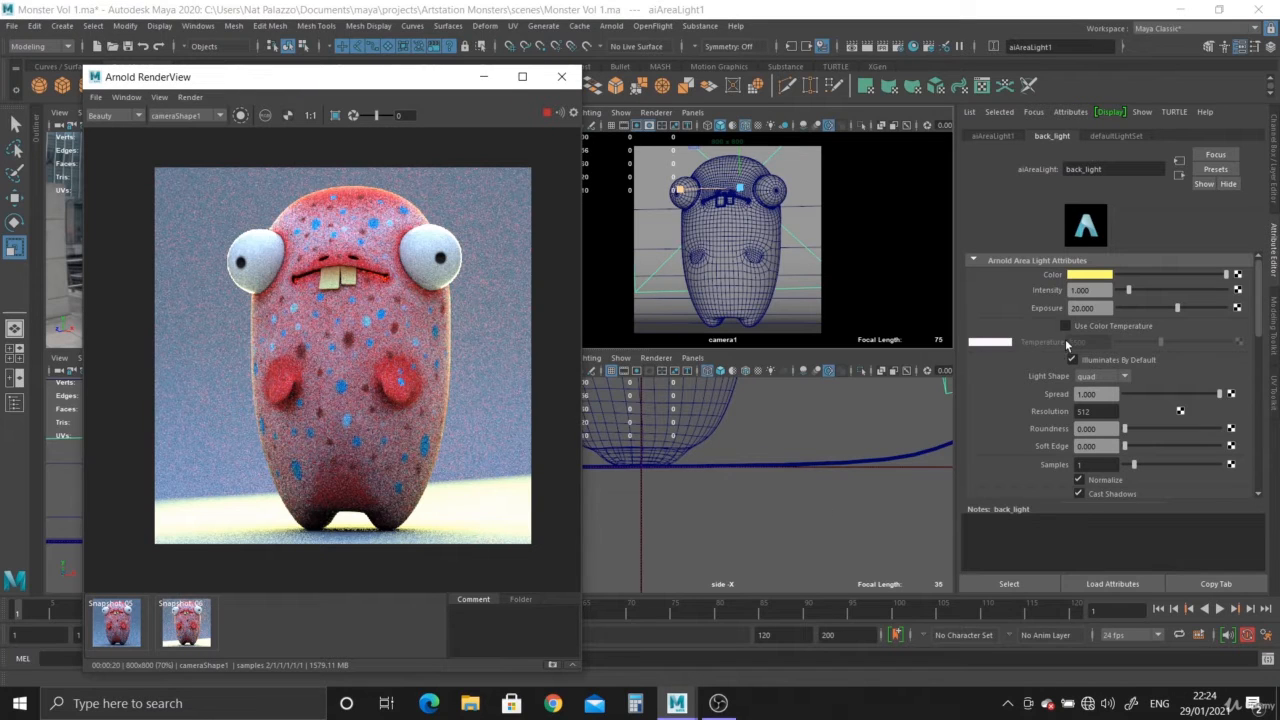
# Try exposure 15 on the back light, raise it to 16, and store another snapshot of the render.
pyautogui.doubleClick(1080, 308)
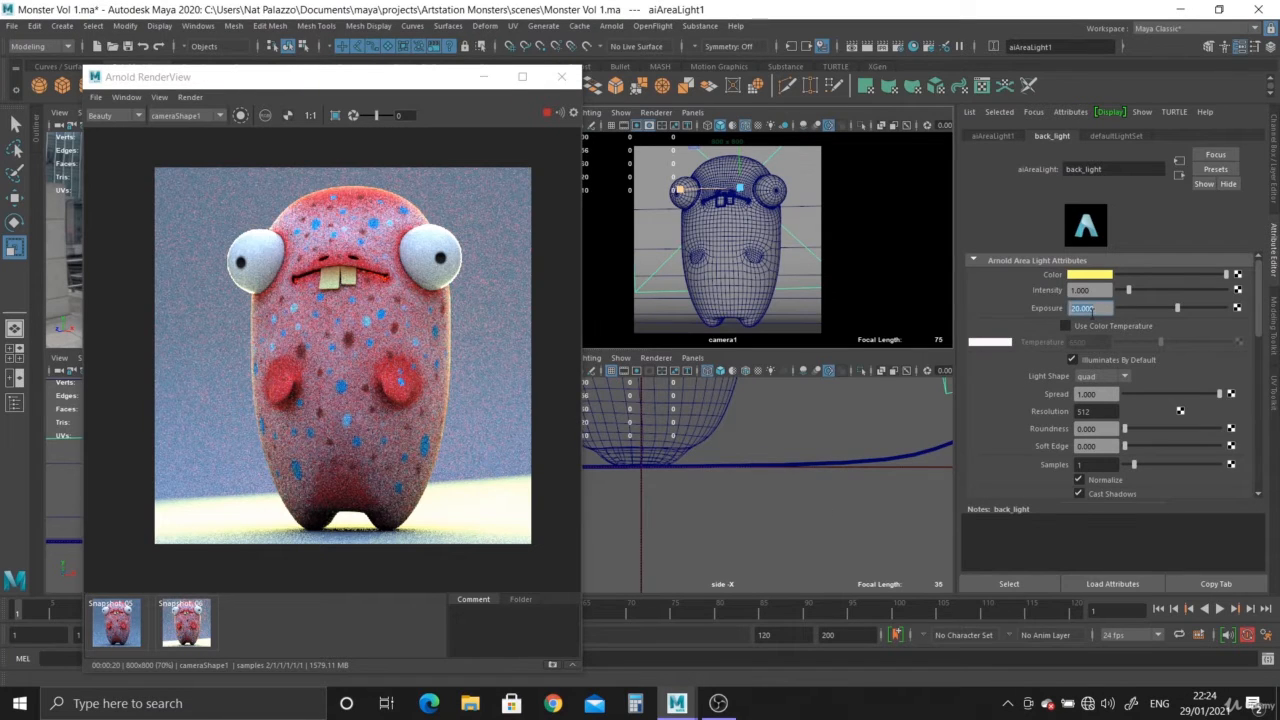
pyautogui.press('Return')
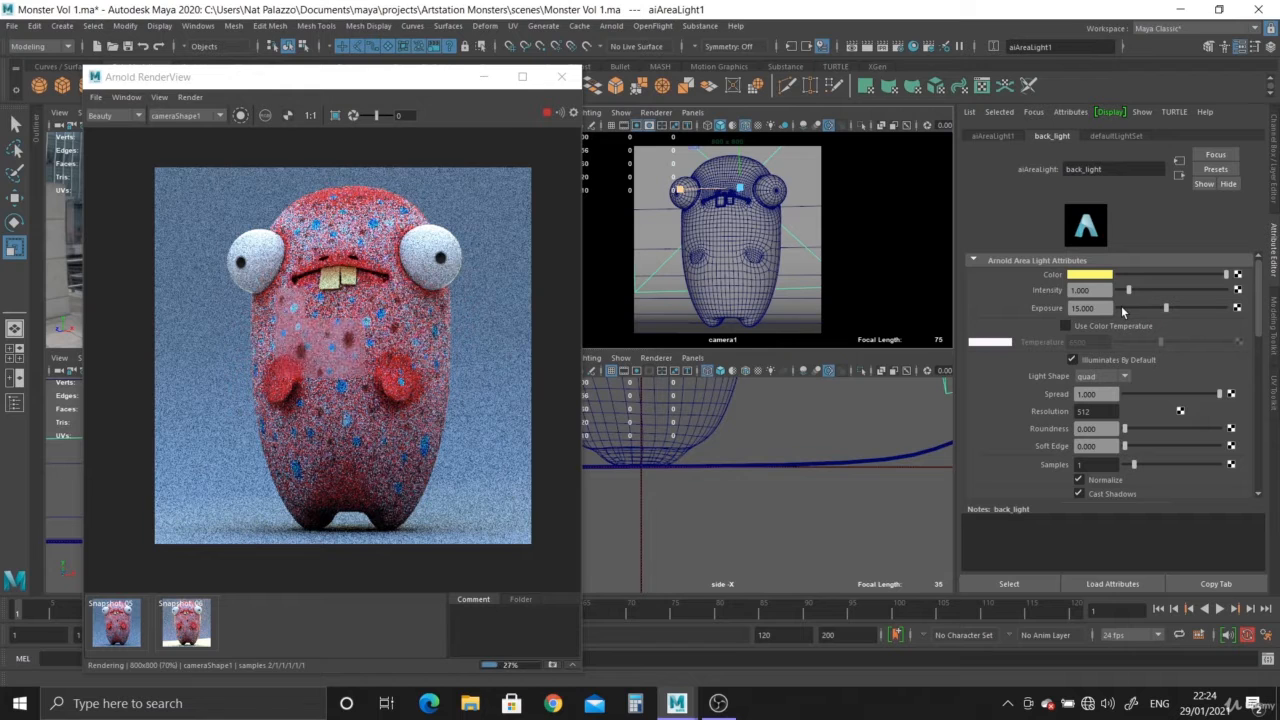
pyautogui.doubleClick(1107, 308)
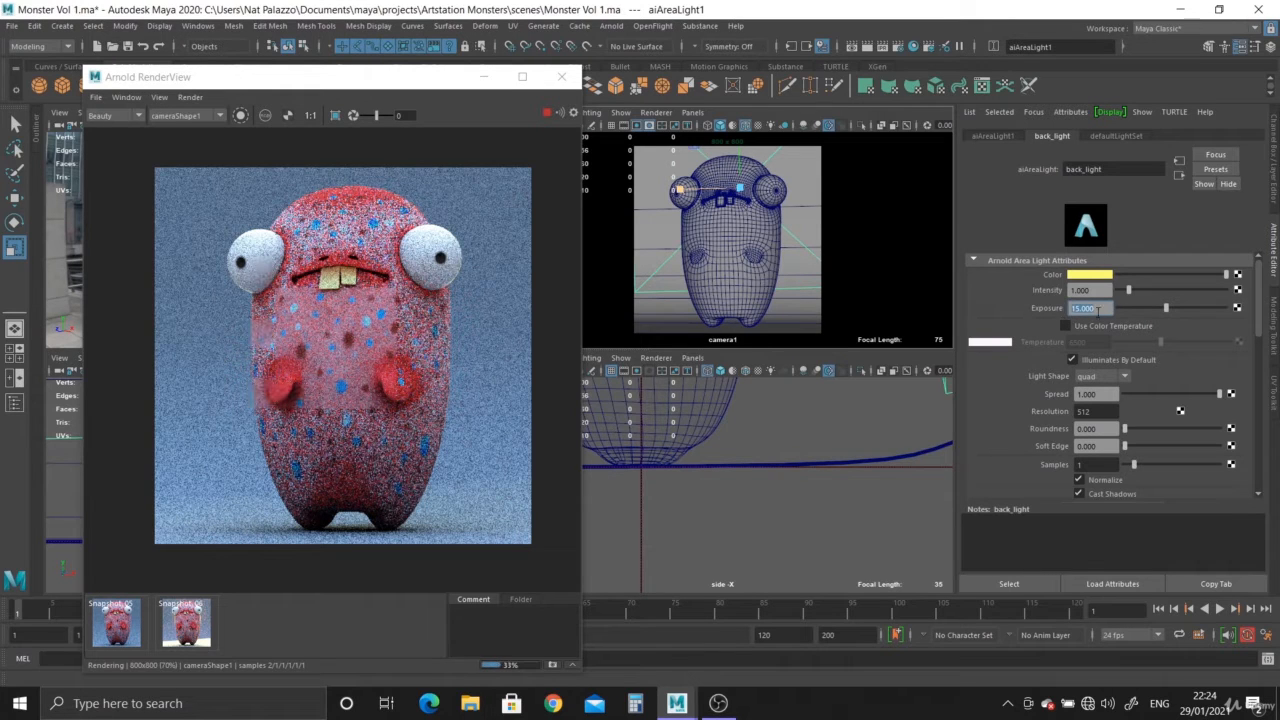
pyautogui.write('16')
pyautogui.press('Return')
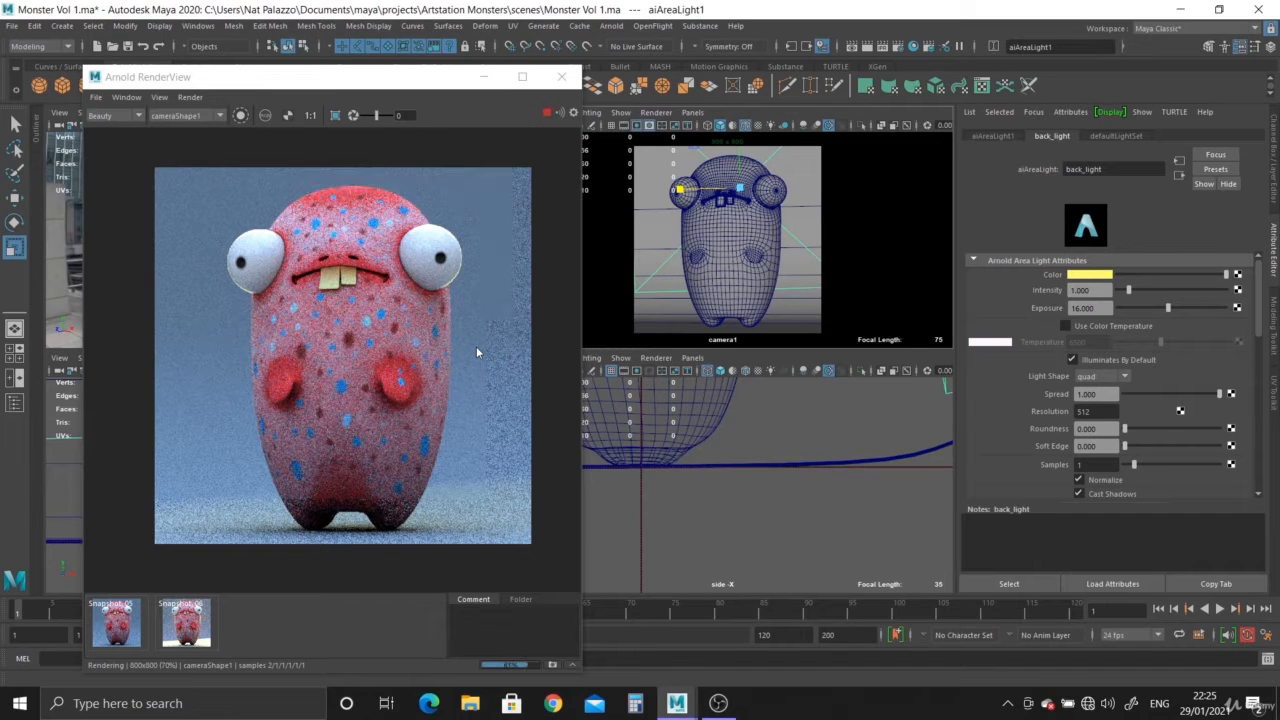
pyautogui.click(1100, 308)
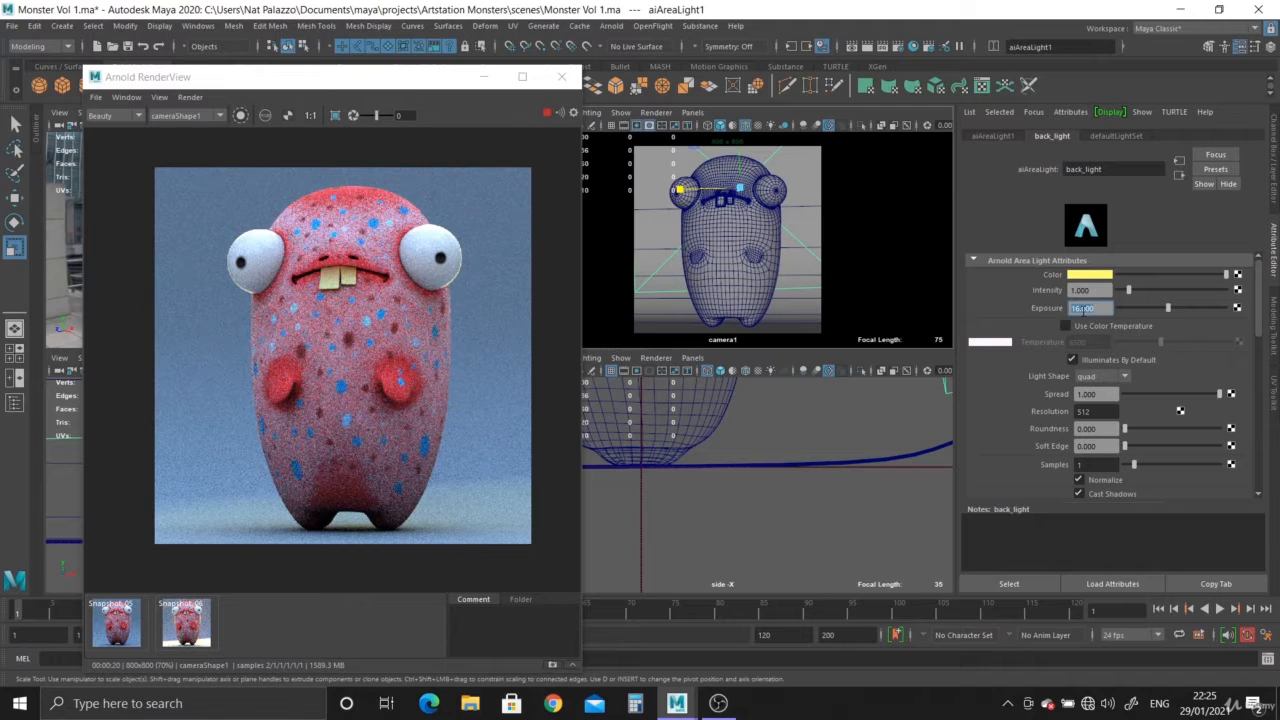
pyautogui.click(552, 665)
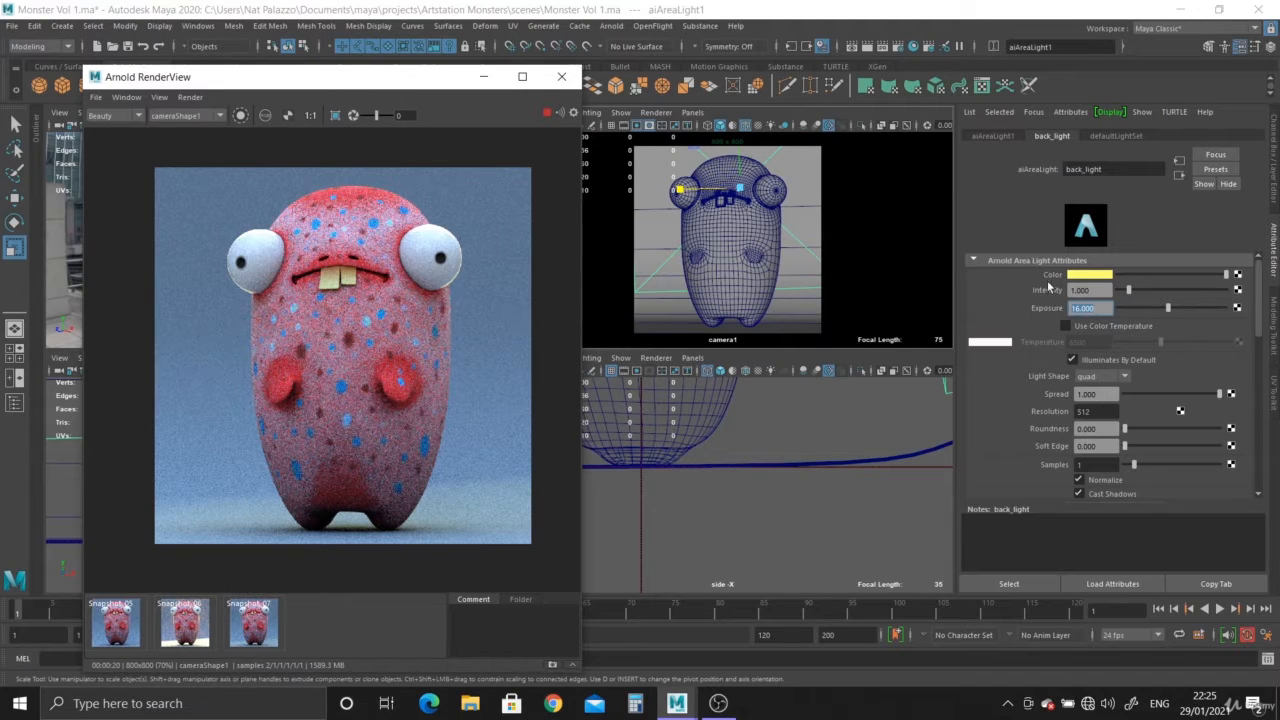
# Set the back light's exposure to 17 and compare the live render with the latest snapshot.
pyautogui.click(1083, 308)
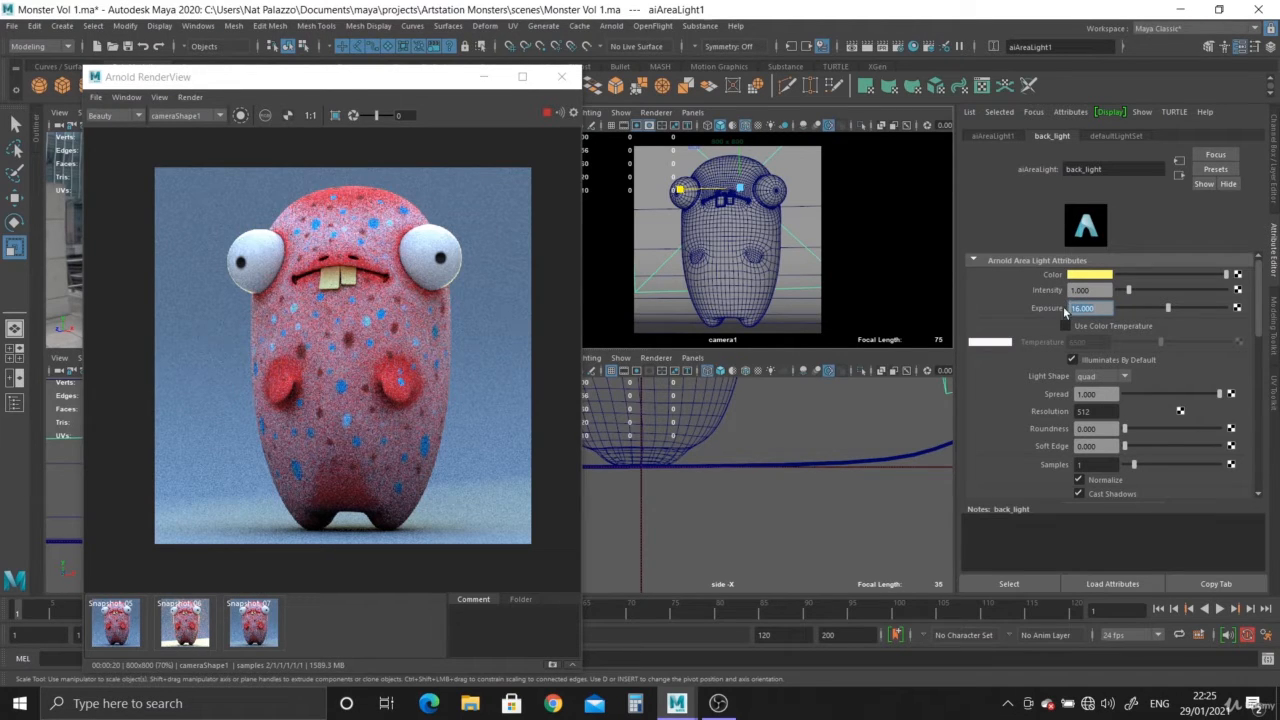
pyautogui.write('17')
pyautogui.press('Return')
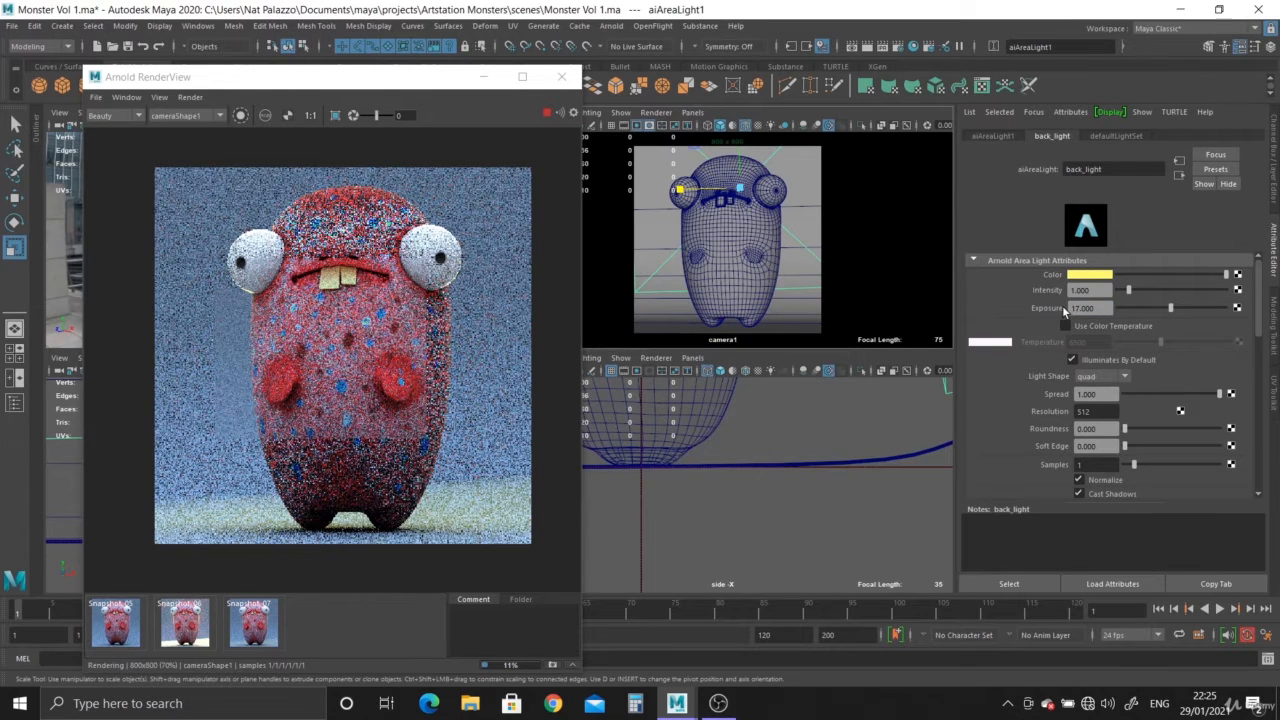
pyautogui.click(253, 628)
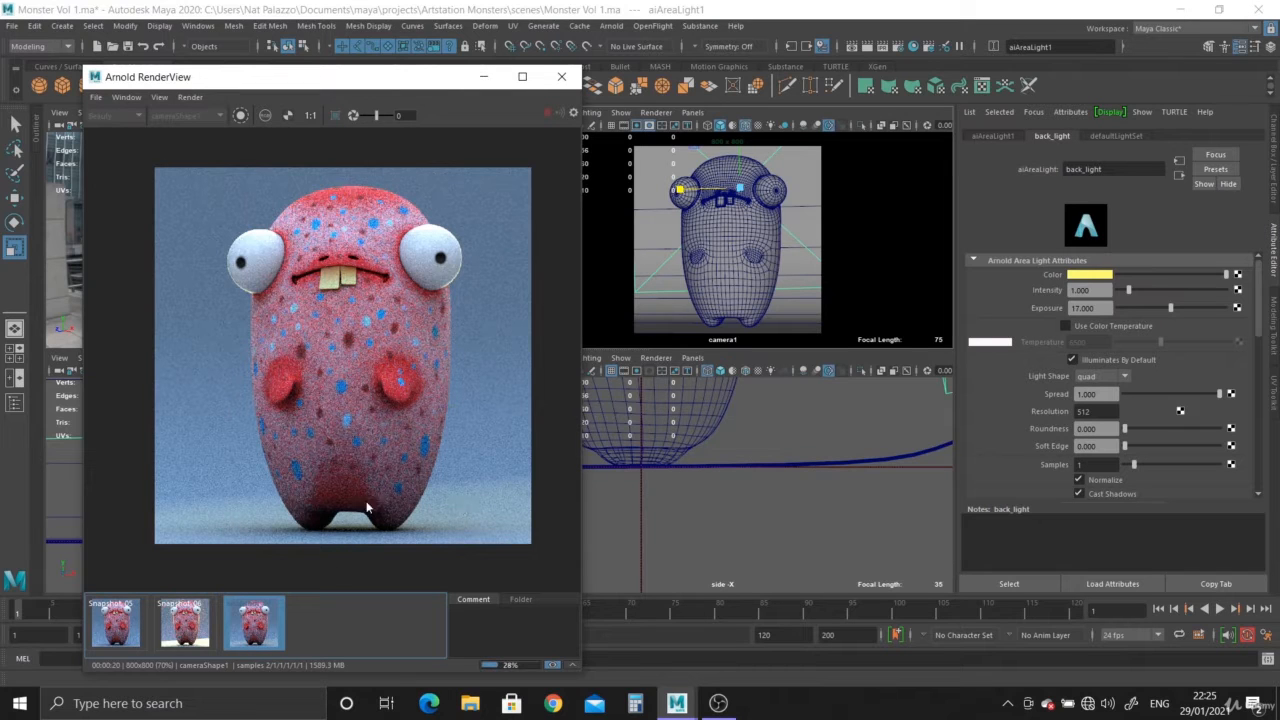
pyautogui.click(253, 625)
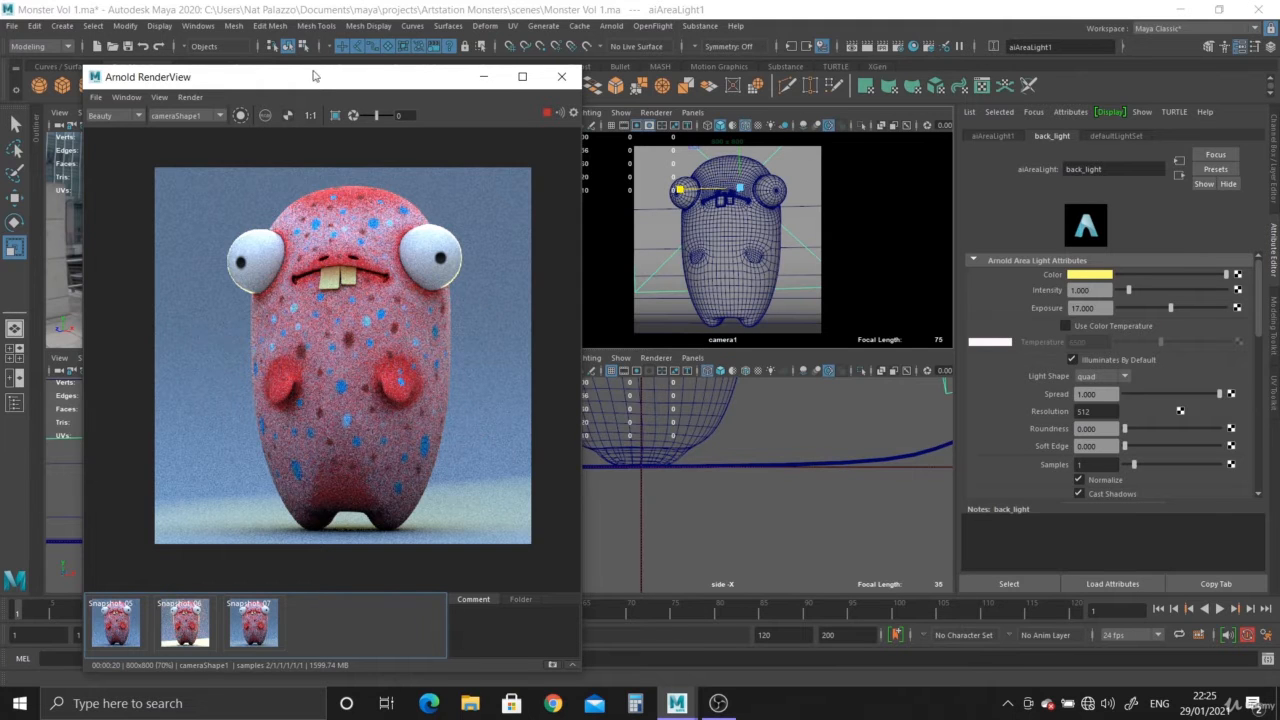
# Uncover the perspective view and rotate the back light toward the monster, to about -5 degrees in X and -173 degrees in Y.
pyautogui.moveTo(313, 76); pyautogui.dragTo(690, 100)
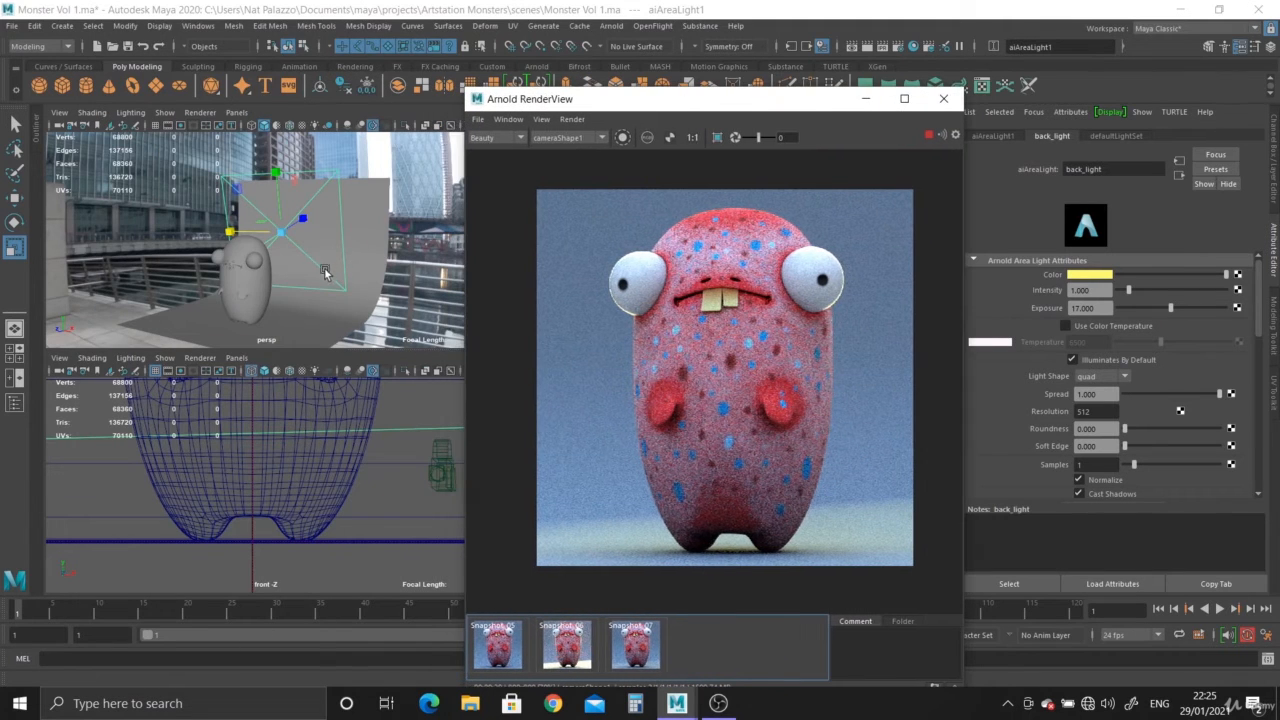
pyautogui.keyDown('alt'); pyautogui.moveTo(325, 272); pyautogui.dragTo(225, 263); pyautogui.keyUp('alt')
pyautogui.press('e')
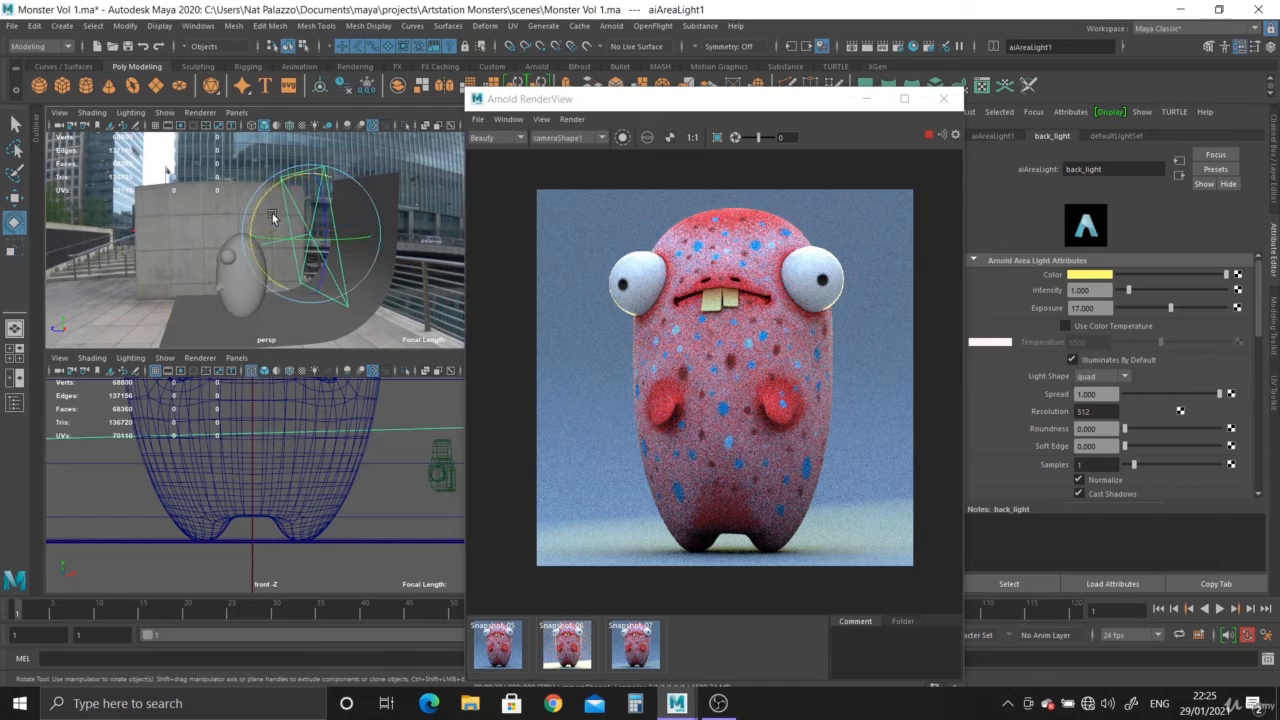
pyautogui.moveTo(268, 203); pyautogui.dragTo(265, 193)
pyautogui.keyDown('alt'); pyautogui.moveTo(253, 268); pyautogui.dragTo(293, 232); pyautogui.keyUp('alt')
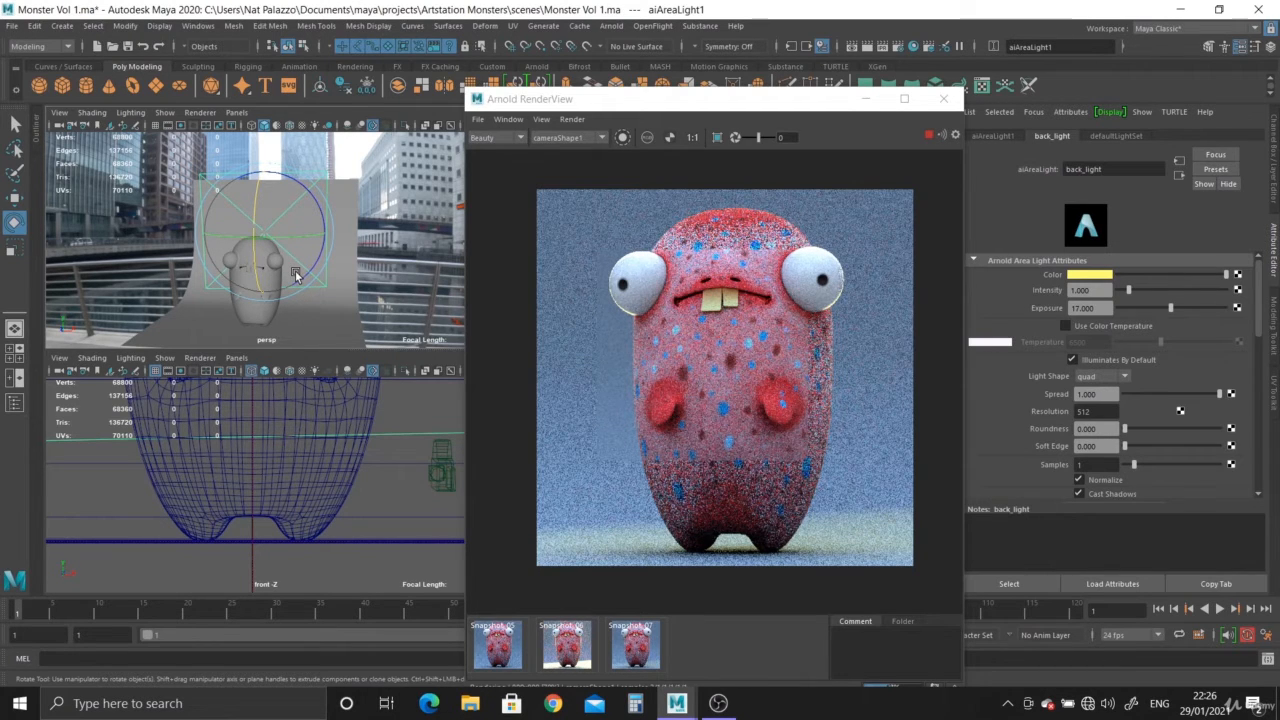
pyautogui.moveTo(295, 275); pyautogui.dragTo(318, 286)
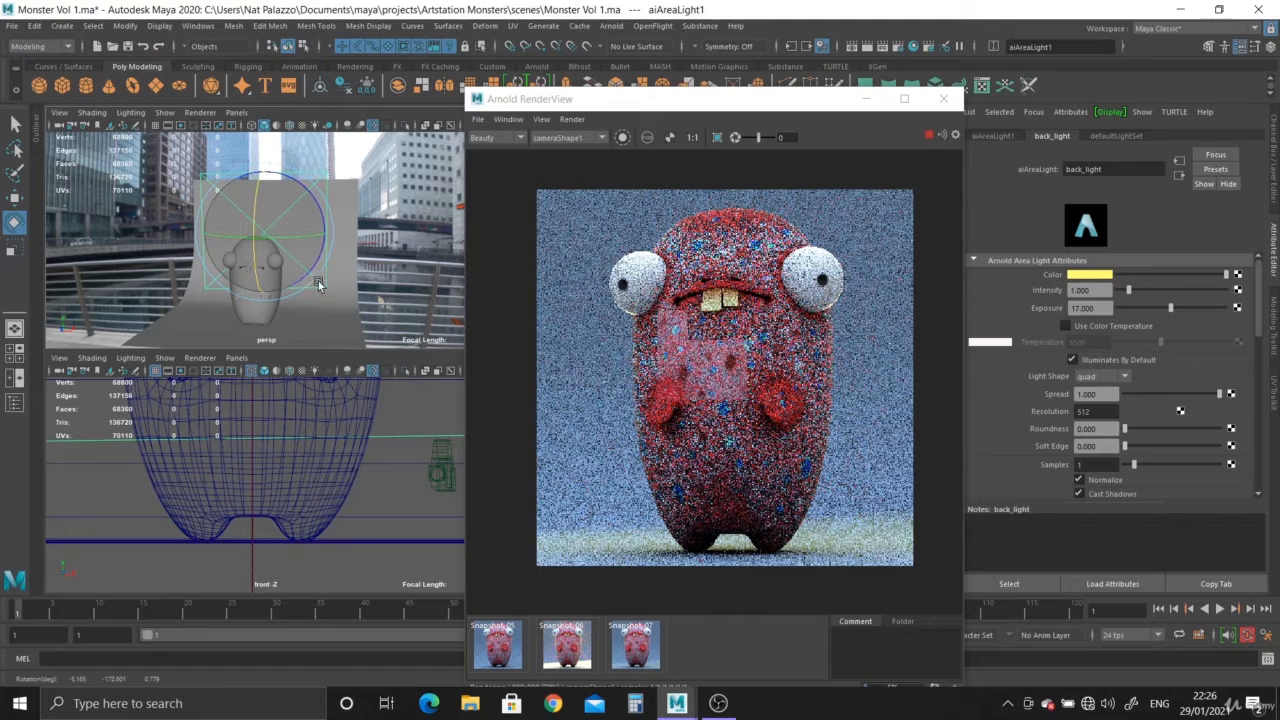
pyautogui.keyDown('alt'); pyautogui.moveTo(323, 285); pyautogui.dragTo(292, 285); pyautogui.keyUp('alt')
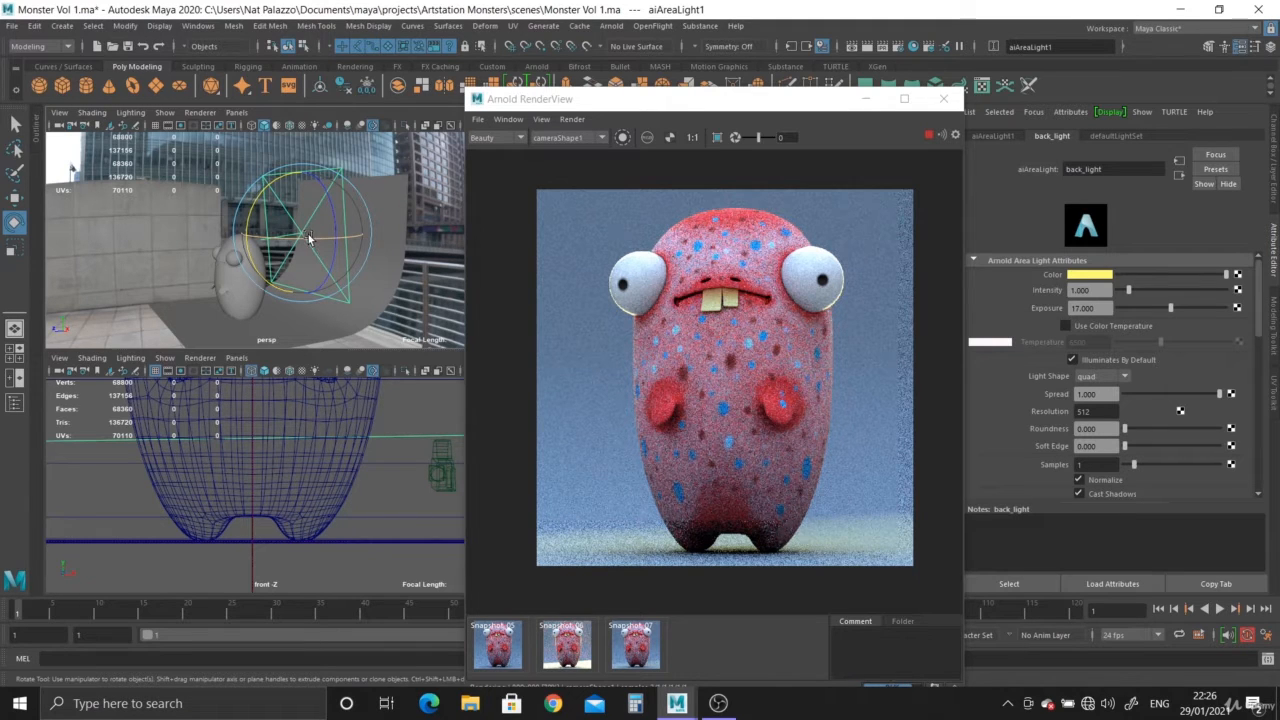
# Move the render window clear of the perspective view and scale the back light up slightly and uniformly.
pyautogui.moveTo(730, 107); pyautogui.dragTo(778, 70)
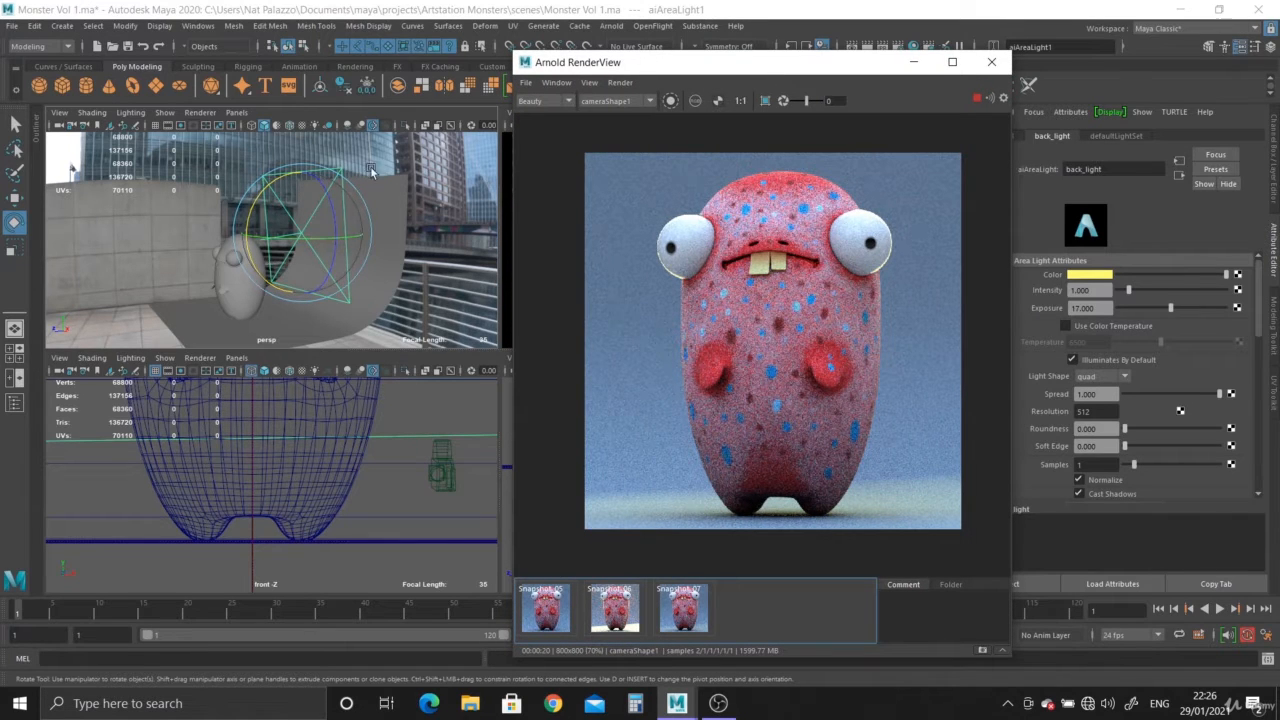
pyautogui.click(363, 231)
pyautogui.press('r')
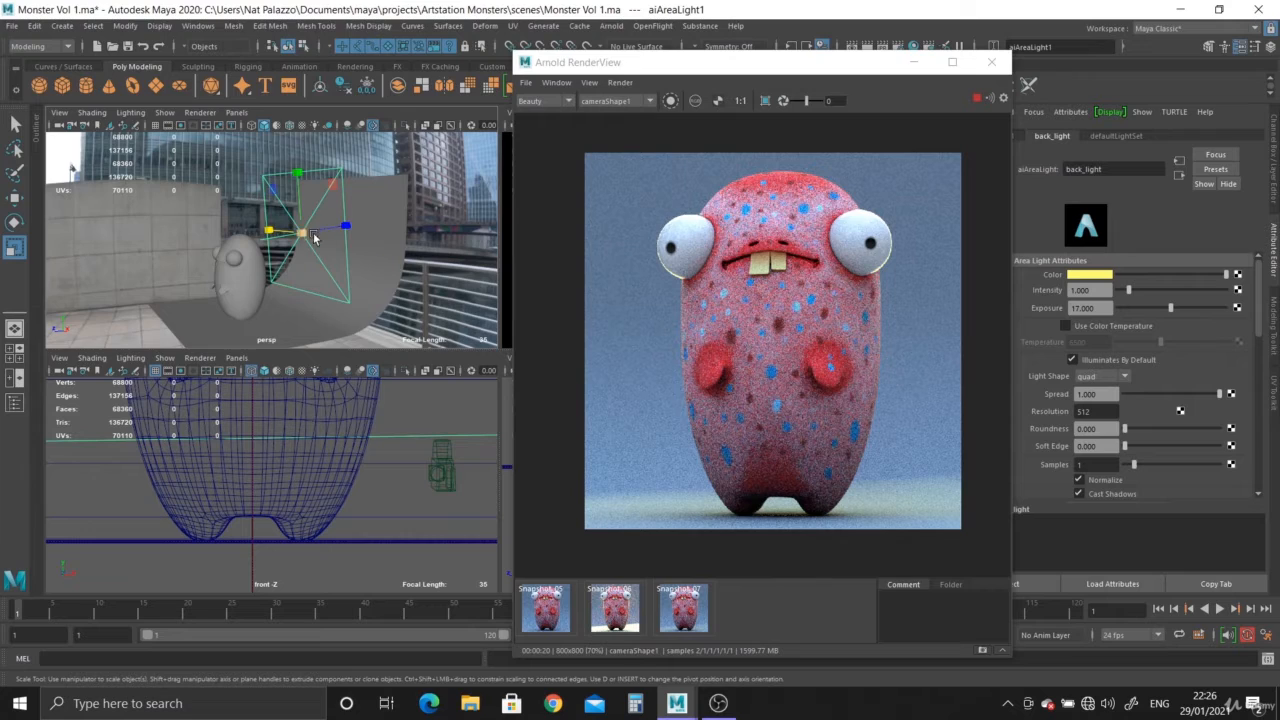
pyautogui.keyDown('alt'); pyautogui.moveTo(314, 237); pyautogui.dragTo(329, 263); pyautogui.keyUp('alt')
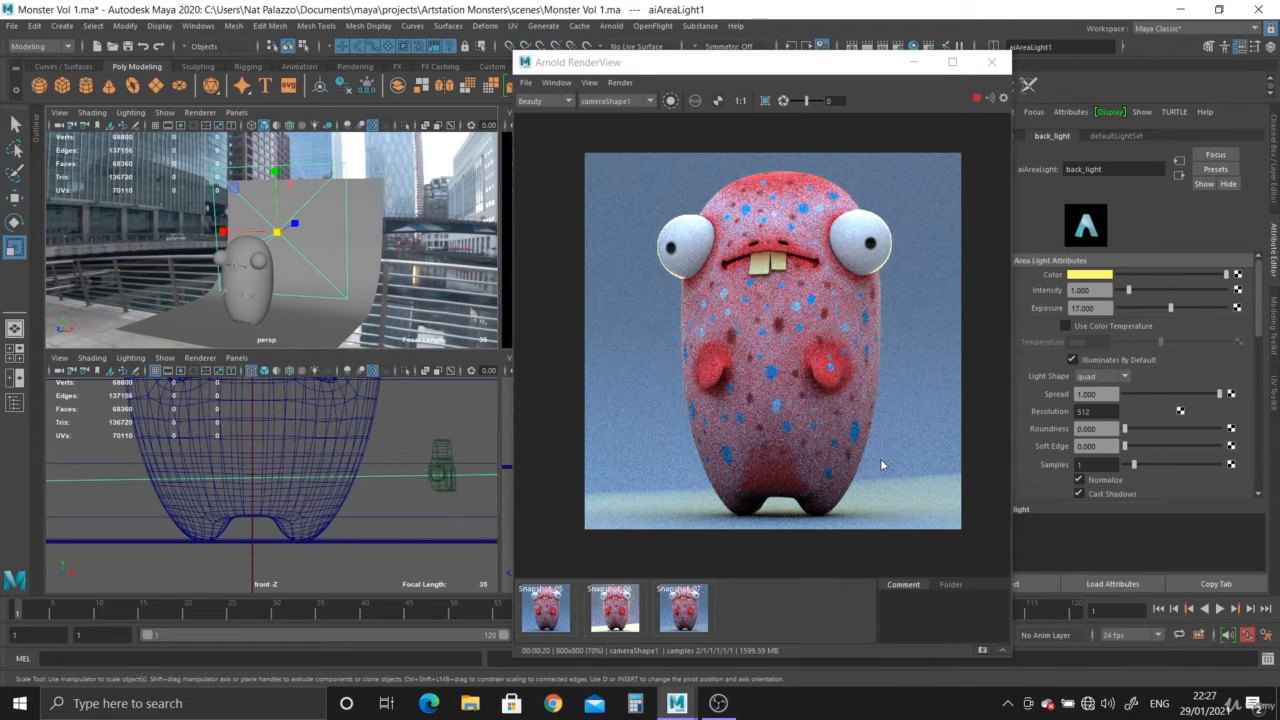
# Turn the back light further around its vertical axis, to about -167 degrees in Y.
pyautogui.keyDown('alt'); pyautogui.moveTo(301, 256); pyautogui.dragTo(254, 281); pyautogui.keyUp('alt')
pyautogui.keyDown('alt'); pyautogui.moveTo(314, 276); pyautogui.dragTo(265, 252); pyautogui.keyUp('alt')
pyautogui.press('e')
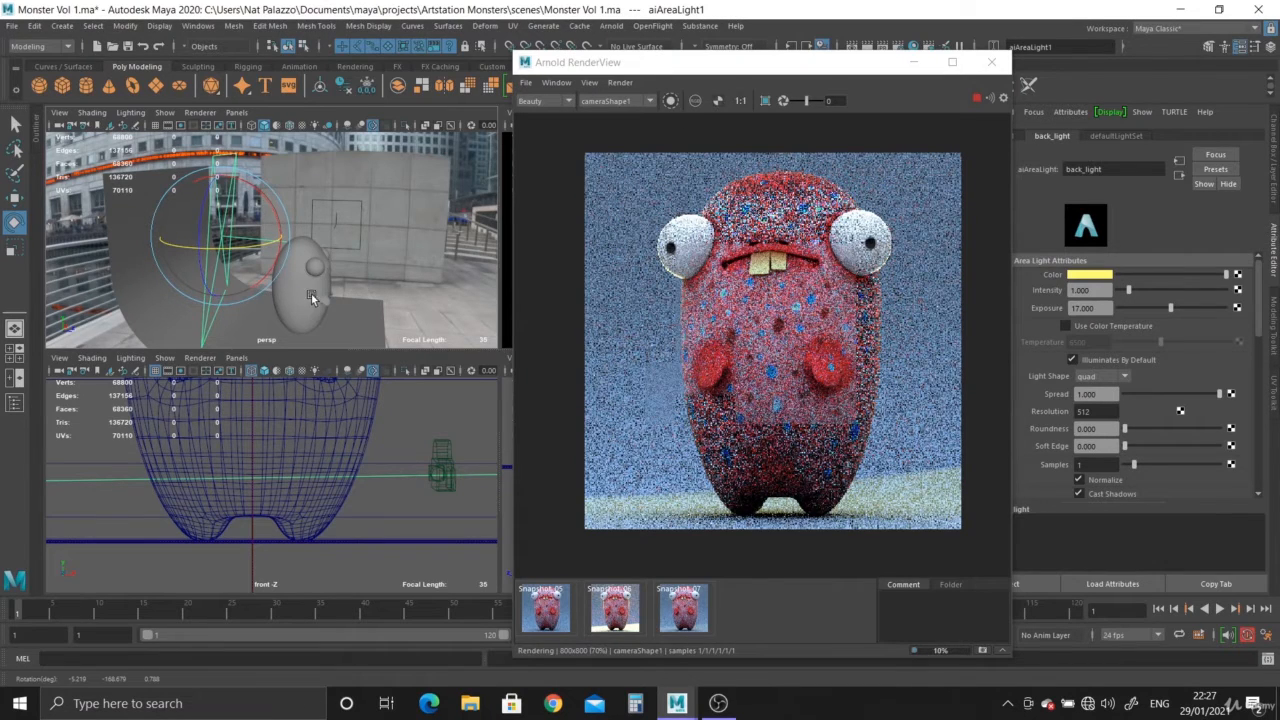
pyautogui.keyDown('alt'); pyautogui.moveTo(204, 282); pyautogui.dragTo(308, 291); pyautogui.keyUp('alt')
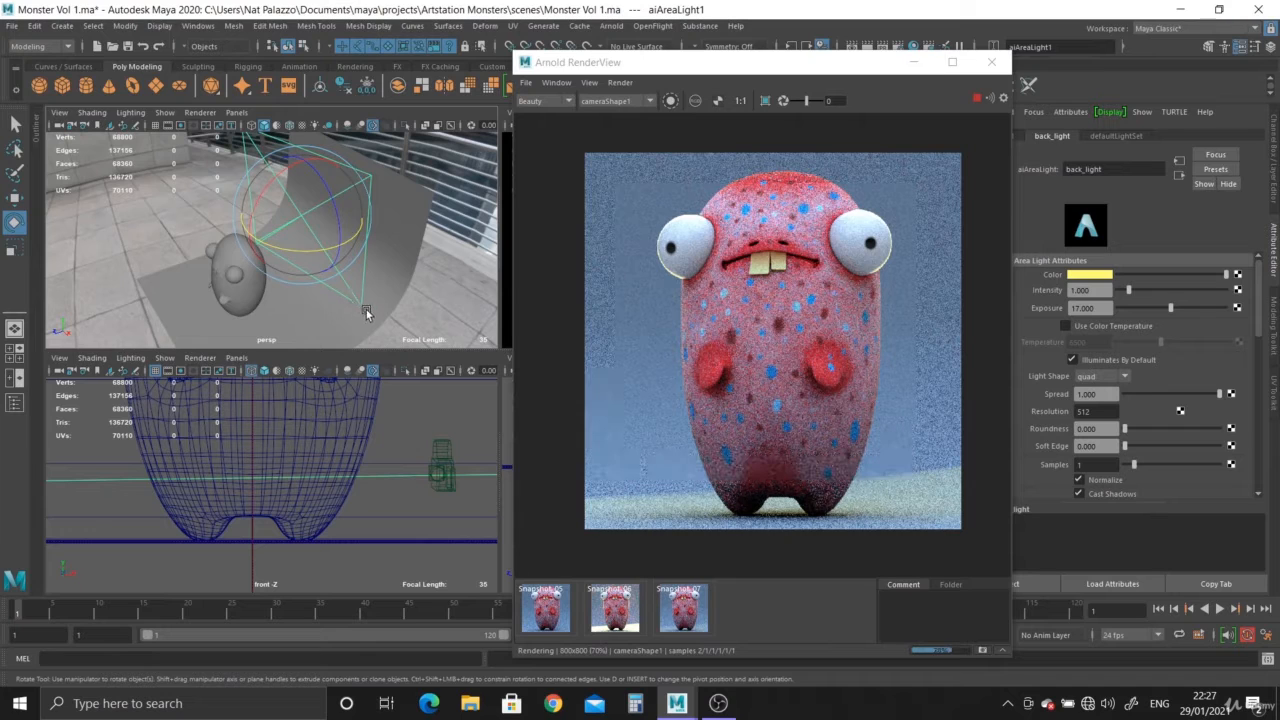
# Raise the back light behind the monster to a height of about 142 in Y.
pyautogui.moveTo(370, 308); pyautogui.dragTo(363, 279)
pyautogui.press('w')
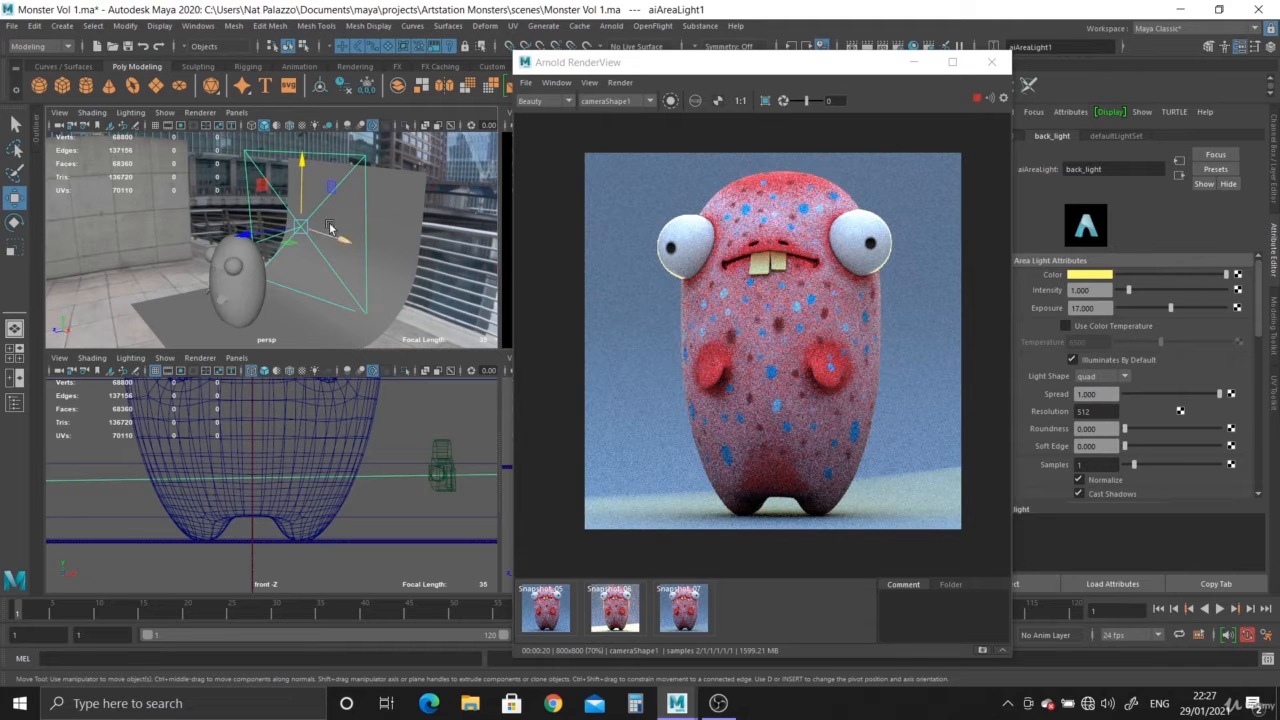
pyautogui.moveTo(304, 163); pyautogui.dragTo(304, 154)
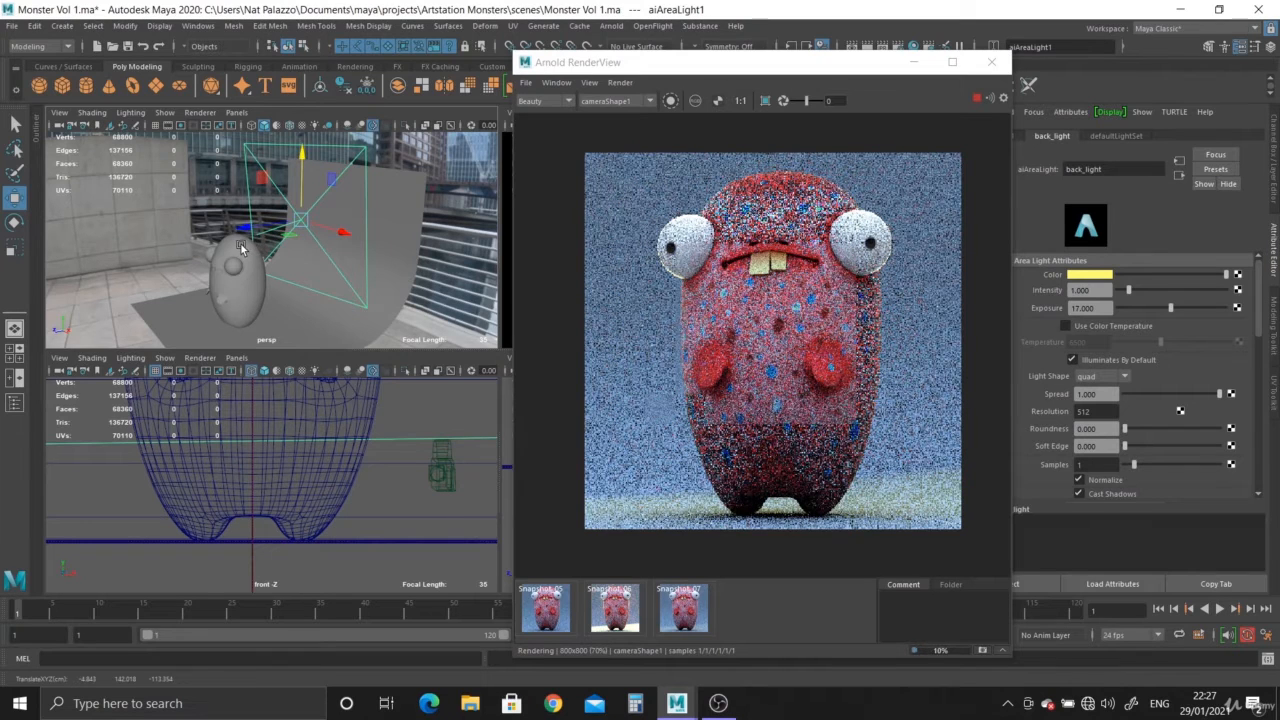
# From above, rotate the back light slightly around its vertical axis to refine its aim at the monster.
pyautogui.keyDown('alt'); pyautogui.moveTo(258, 244); pyautogui.dragTo(308, 316); pyautogui.keyUp('alt')
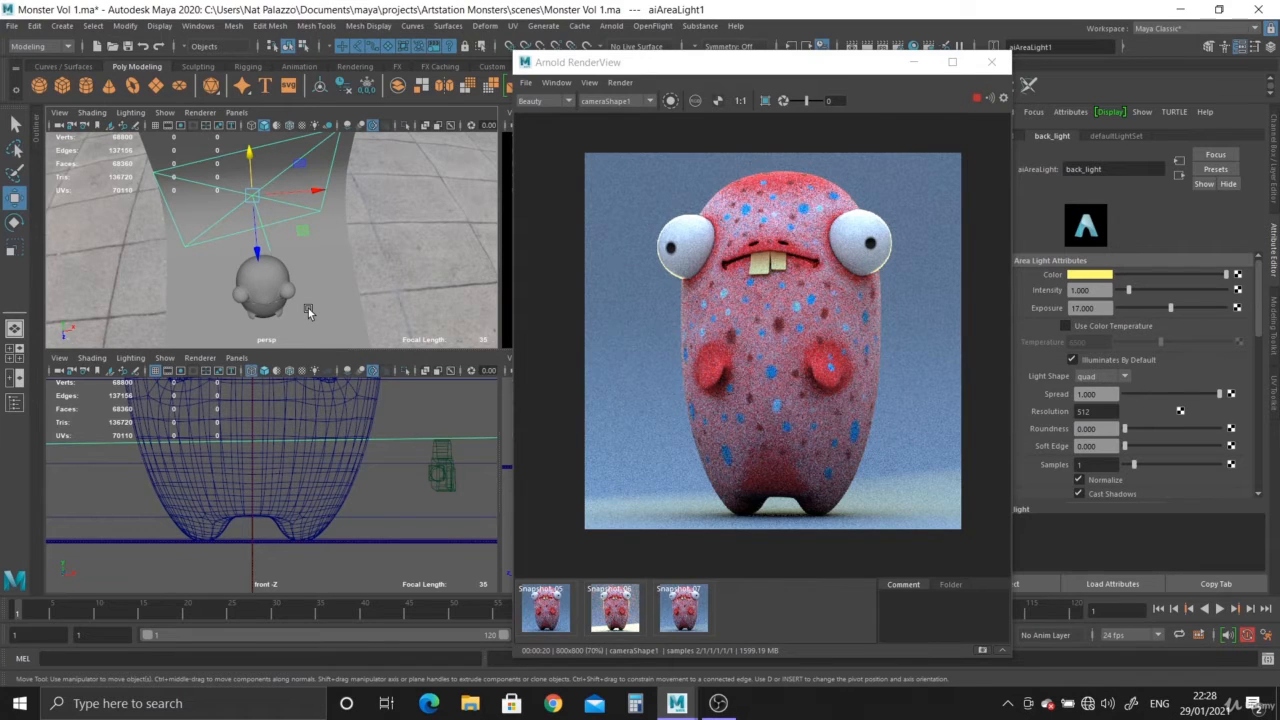
pyautogui.press('e')
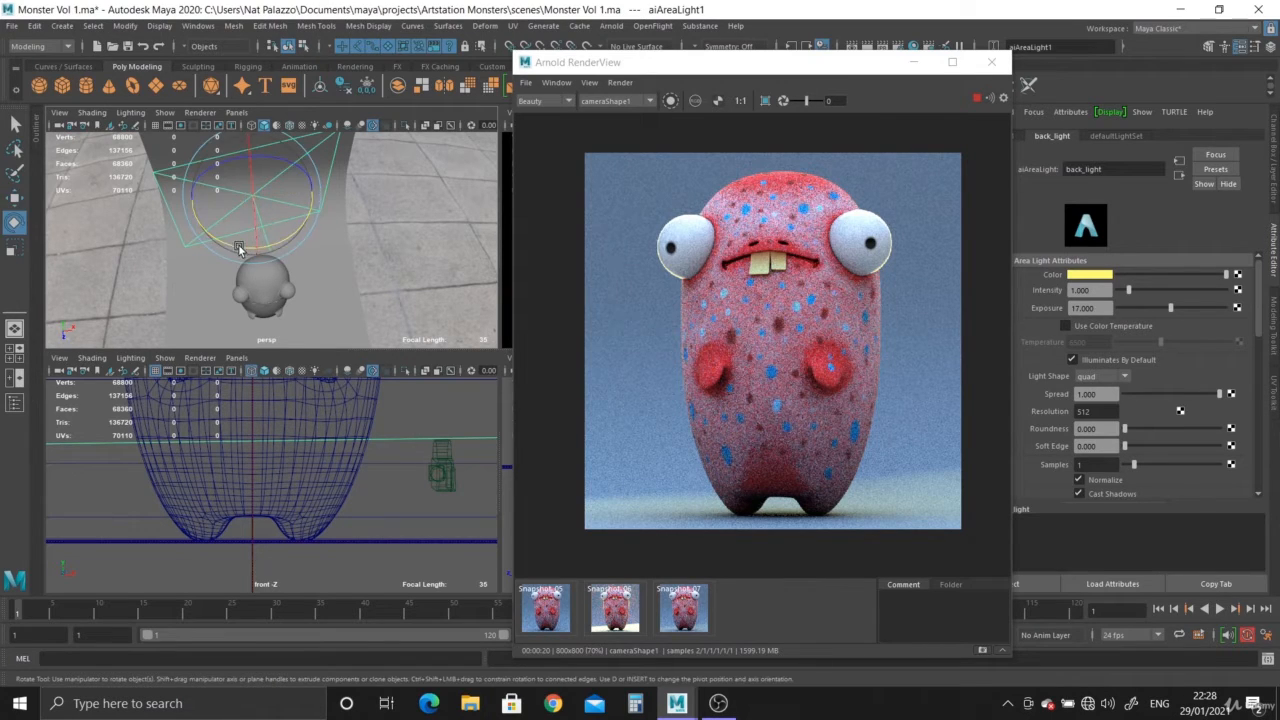
pyautogui.moveTo(238, 244); pyautogui.dragTo(246, 247)
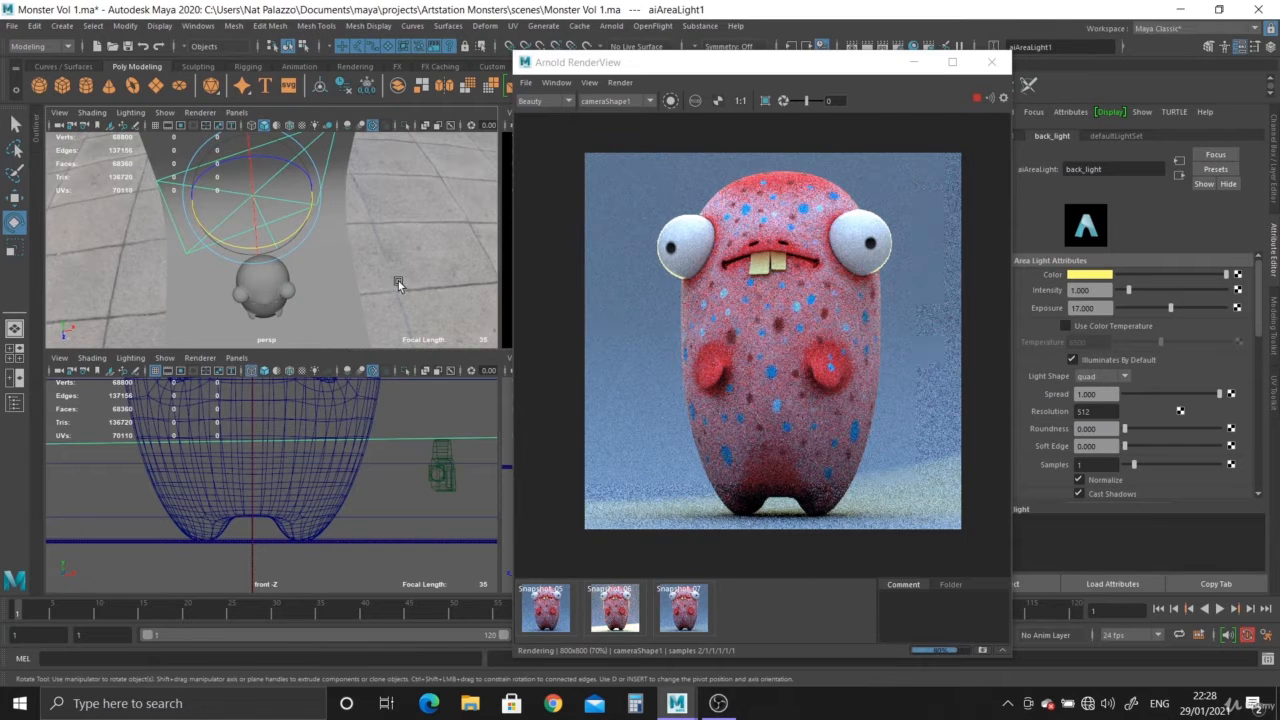
# From the side, raise the back light further to a height of about 150.5 in Y.
pyautogui.keyDown('alt'); pyautogui.moveTo(327, 258); pyautogui.dragTo(325, 307); pyautogui.keyUp('alt')
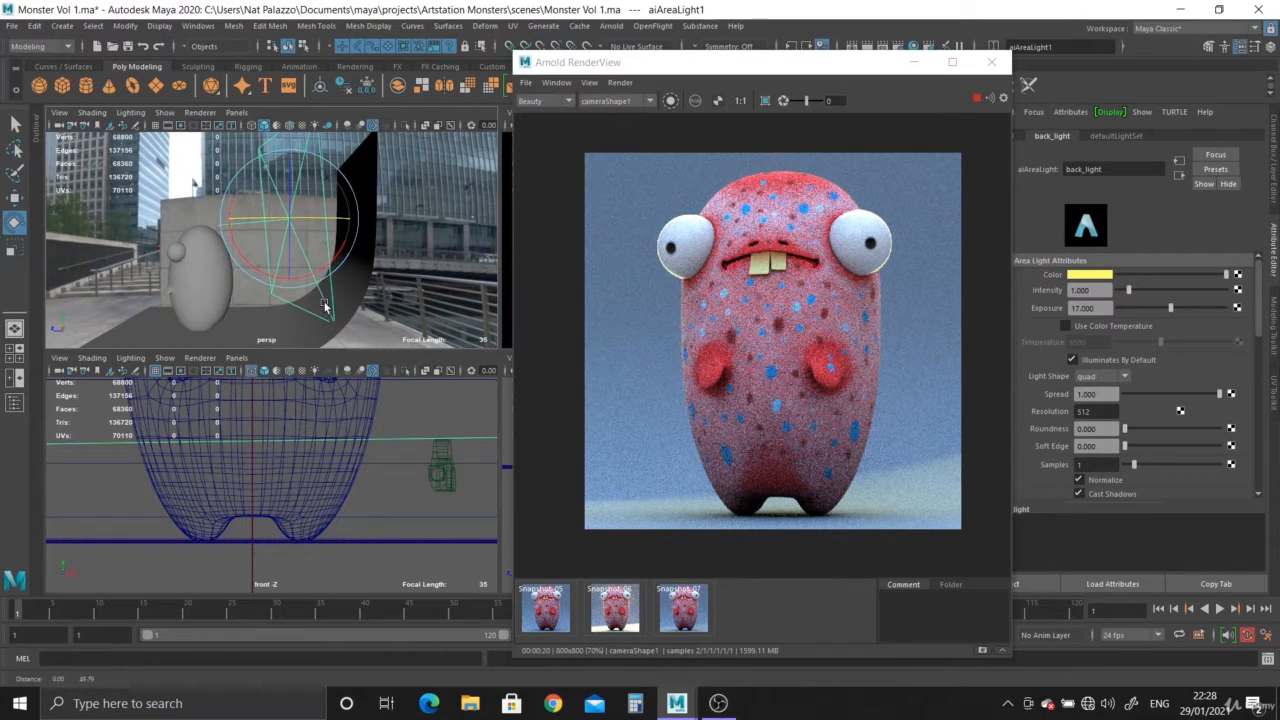
pyautogui.press('w')
pyautogui.moveTo(293, 165); pyautogui.dragTo(291, 155)
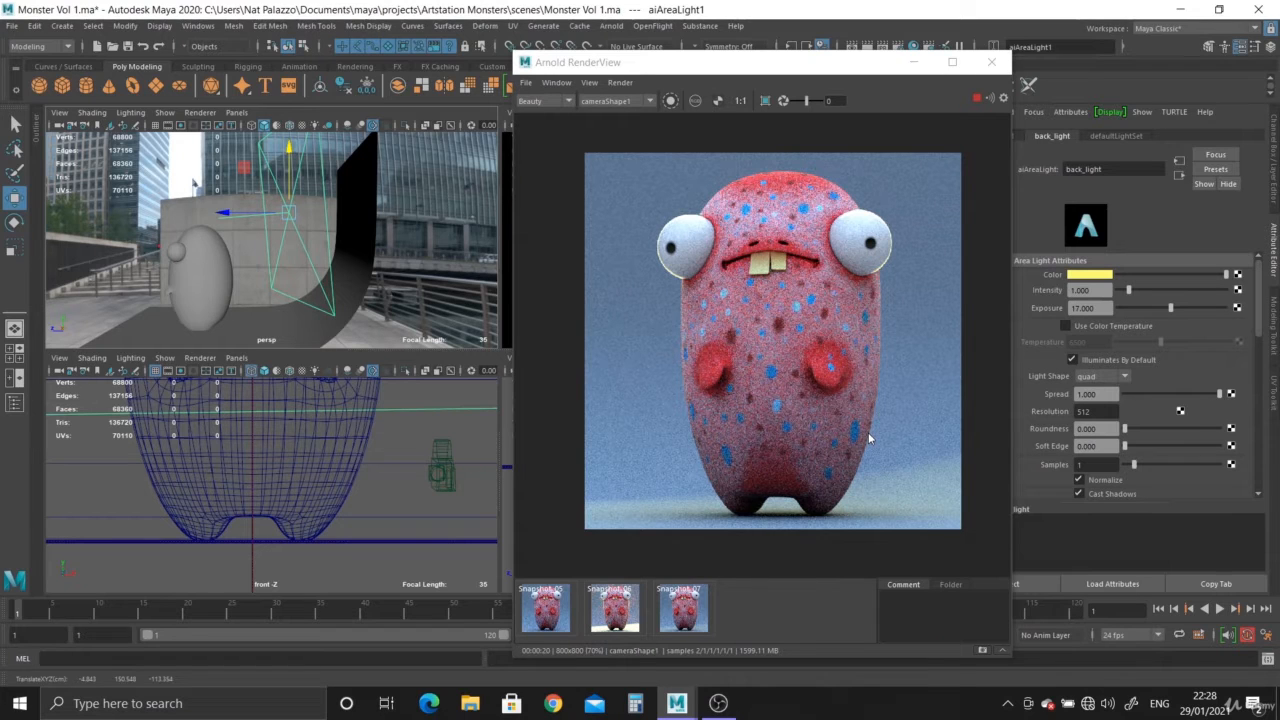
# Store a snapshot of the current render and delete the three older snapshots.
pyautogui.click(982, 650)
pyautogui.rightClick(549, 626)
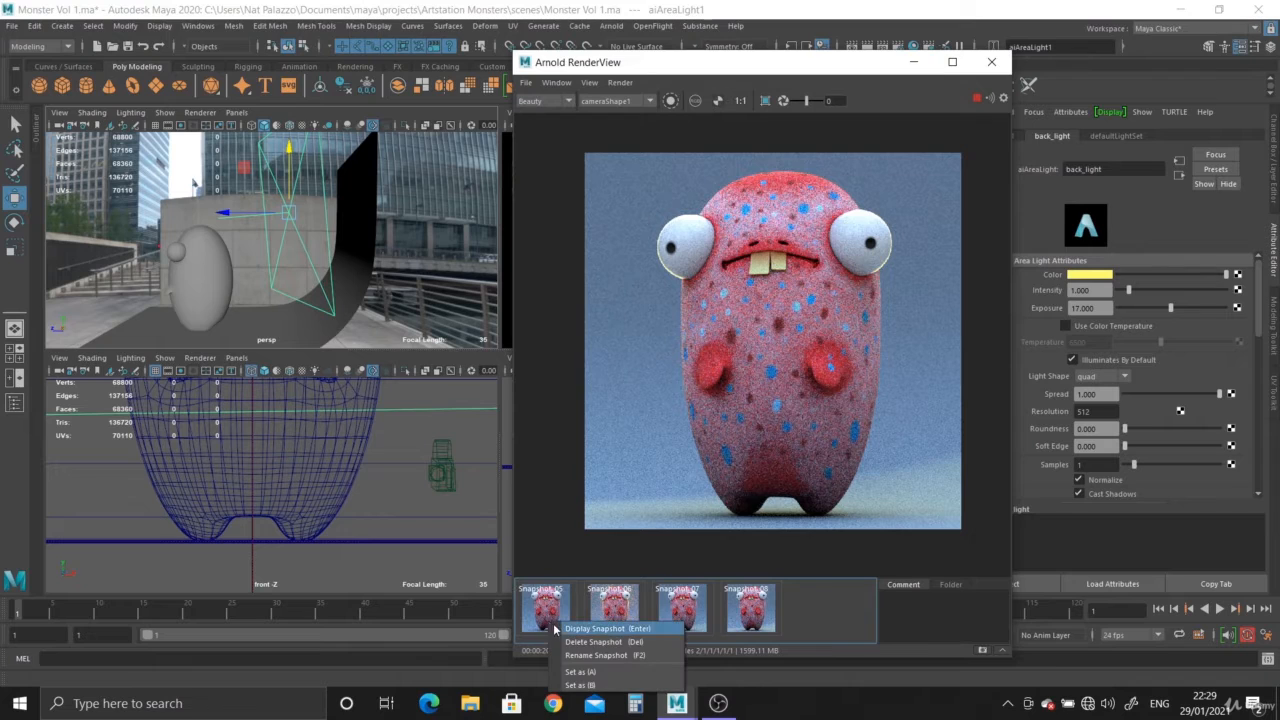
pyautogui.click(568, 642)
pyautogui.rightClick(549, 612)
pyautogui.click(563, 630)
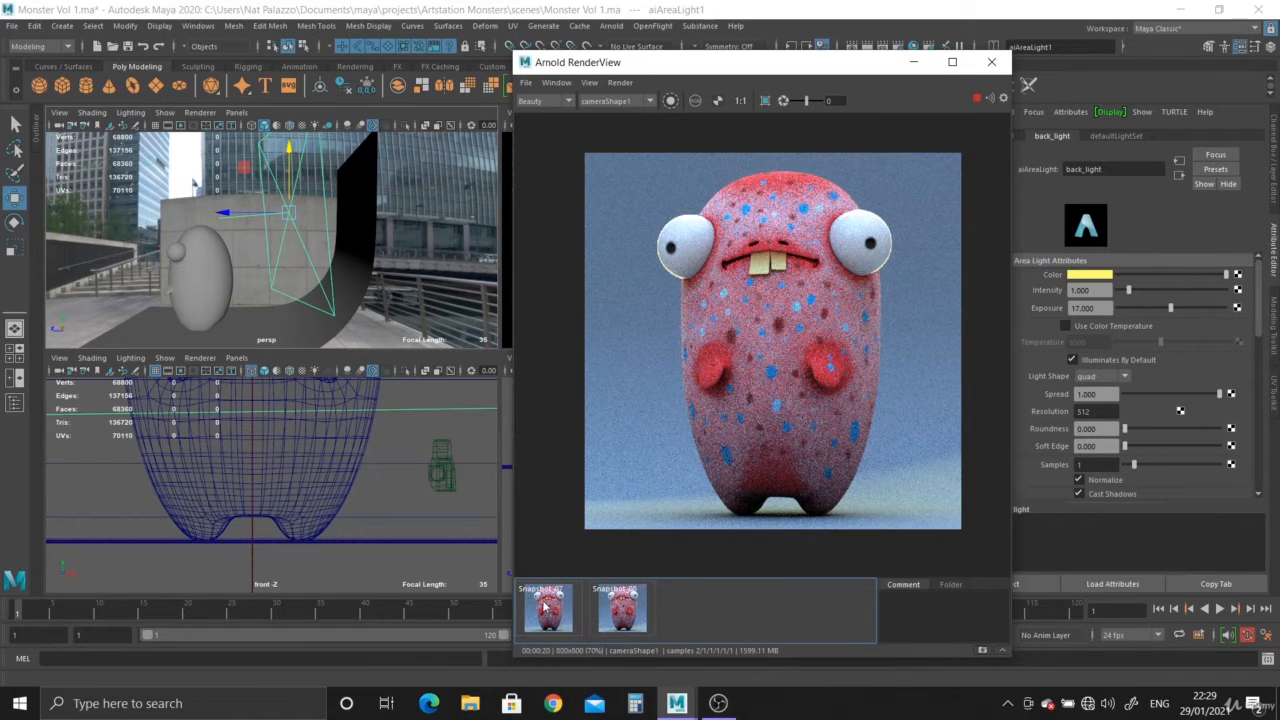
pyautogui.rightClick(550, 605)
pyautogui.click(563, 620)
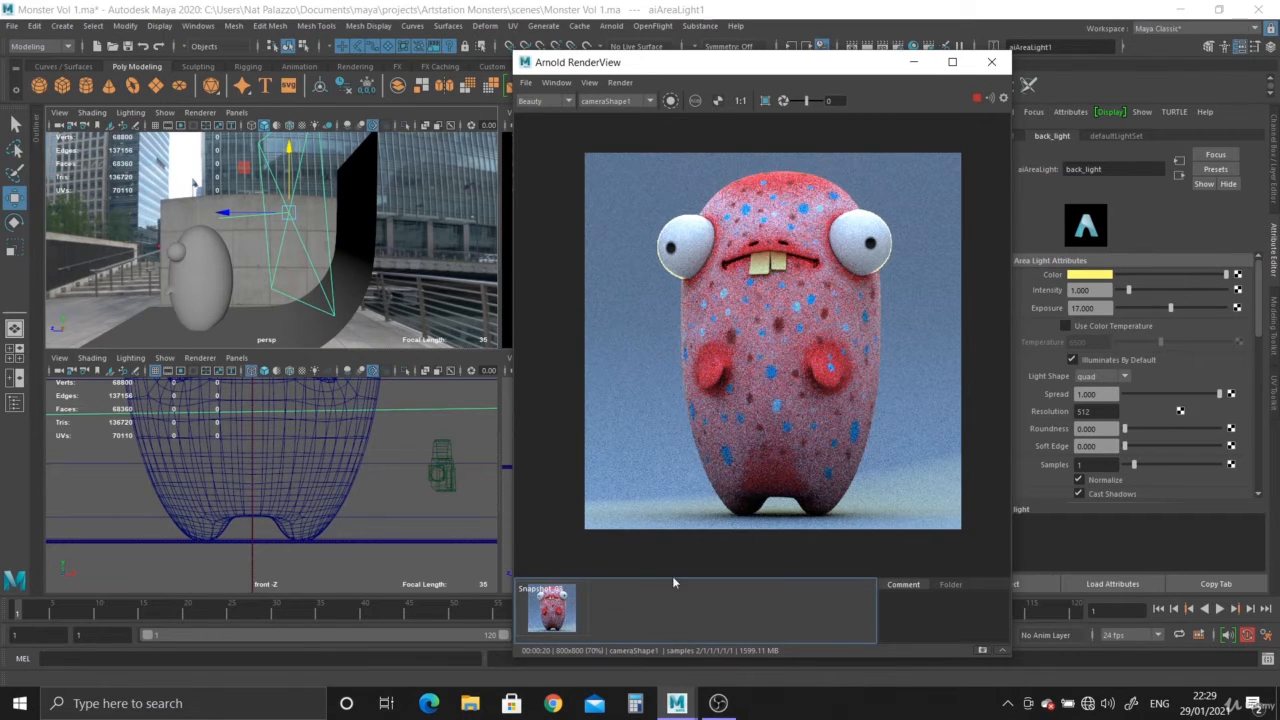
# Set the back light's exposure to 17.5 and inspect the monster's edges in the render at actual size.
pyautogui.click(1104, 311)
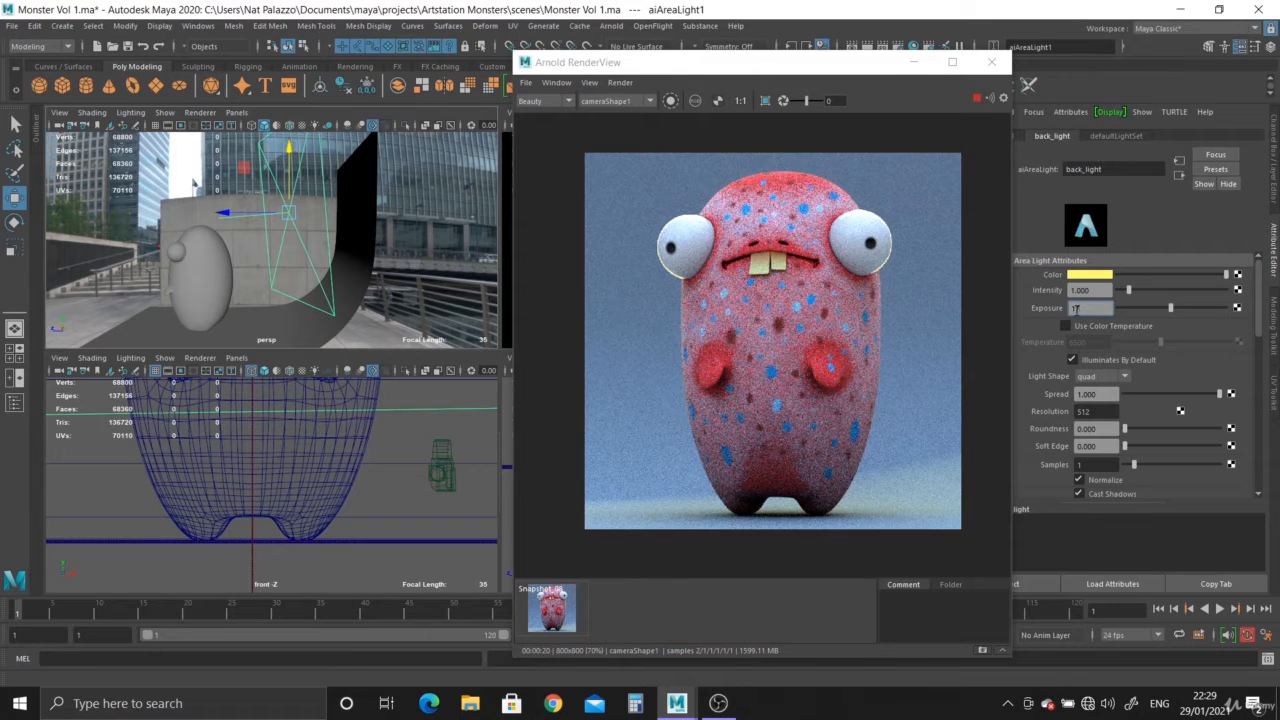
pyautogui.write('1.5')
pyautogui.press('Return')
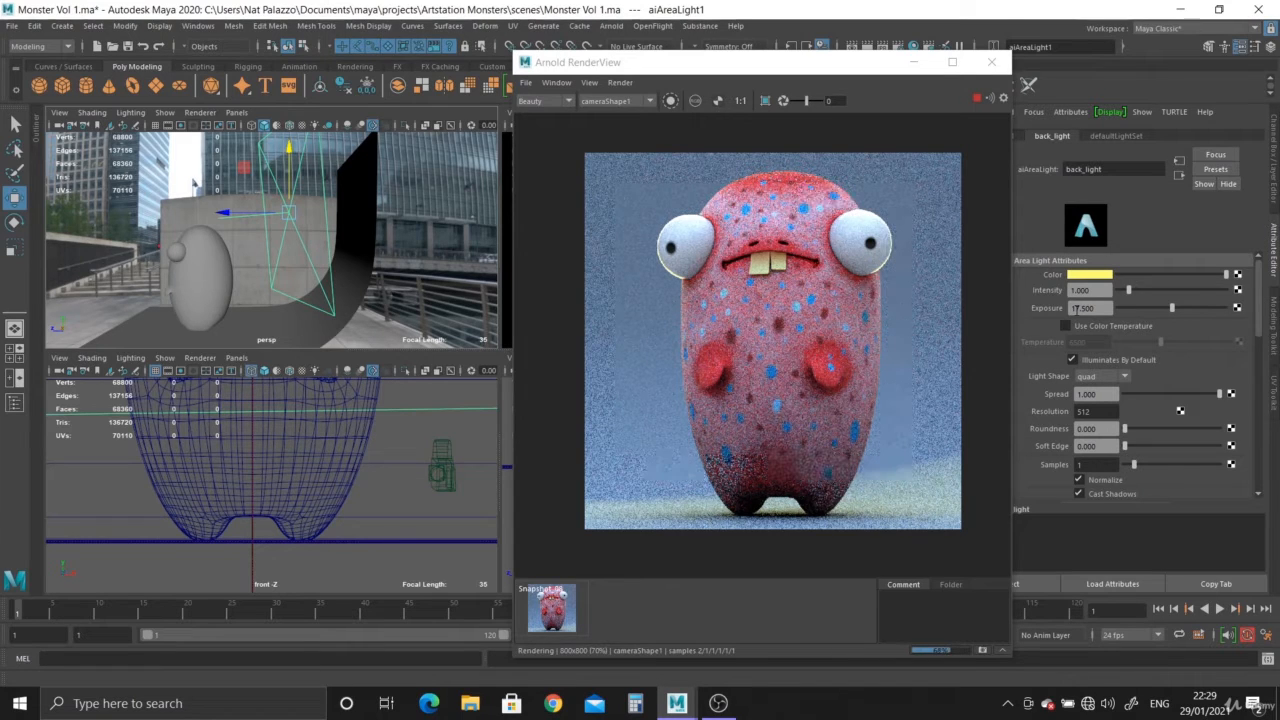
pyautogui.click(741, 104)
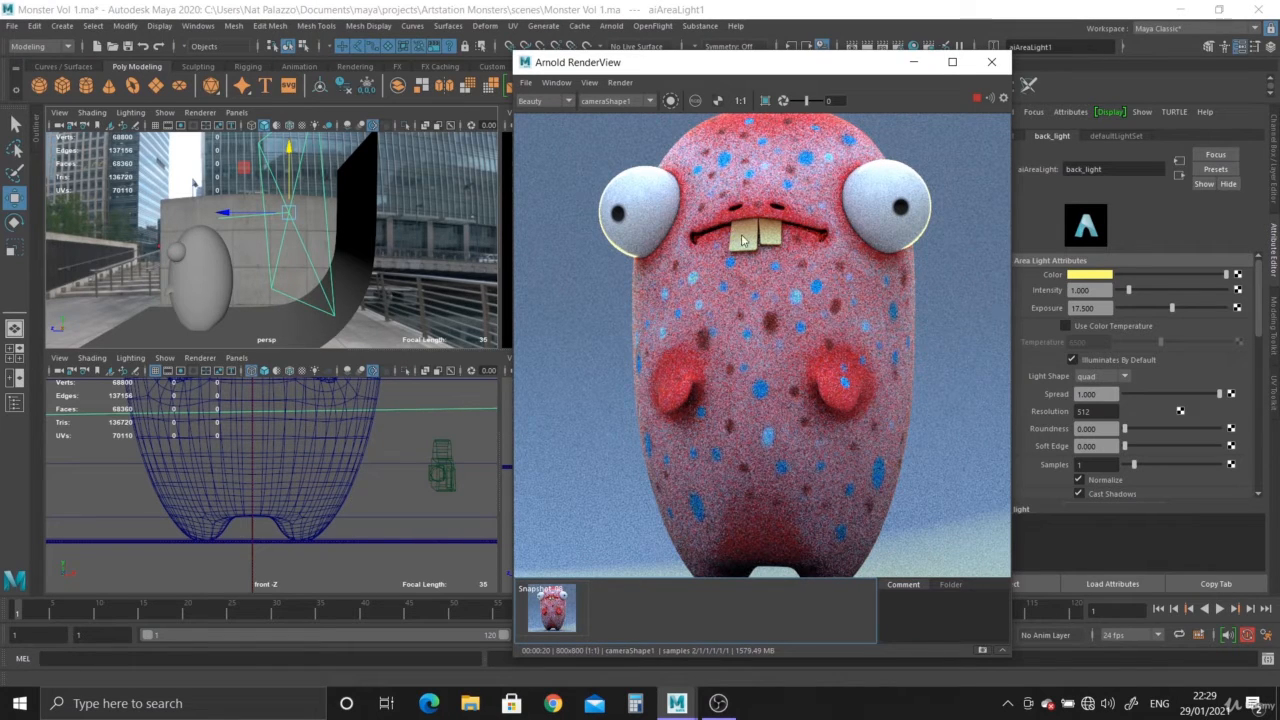
pyautogui.moveTo(750, 256); pyautogui.dragTo(756, 290, button='middle')
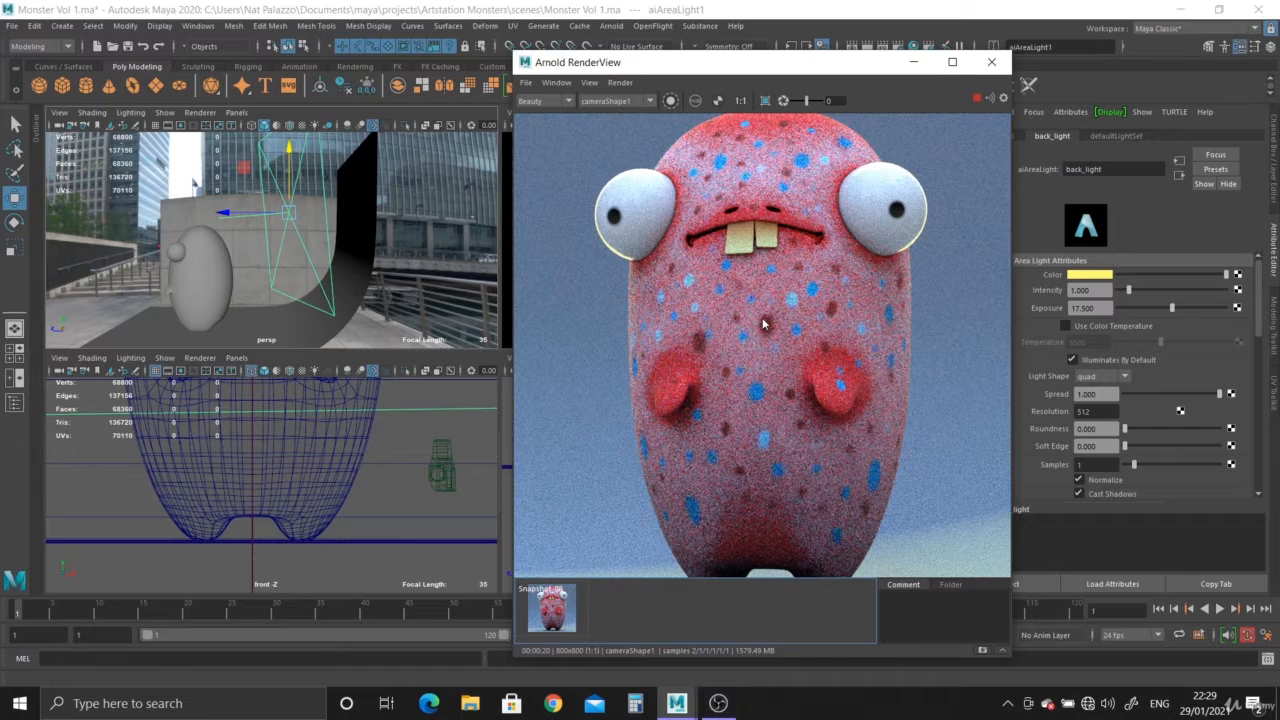
pyautogui.moveTo(763, 323); pyautogui.dragTo(777, 296, button='middle')
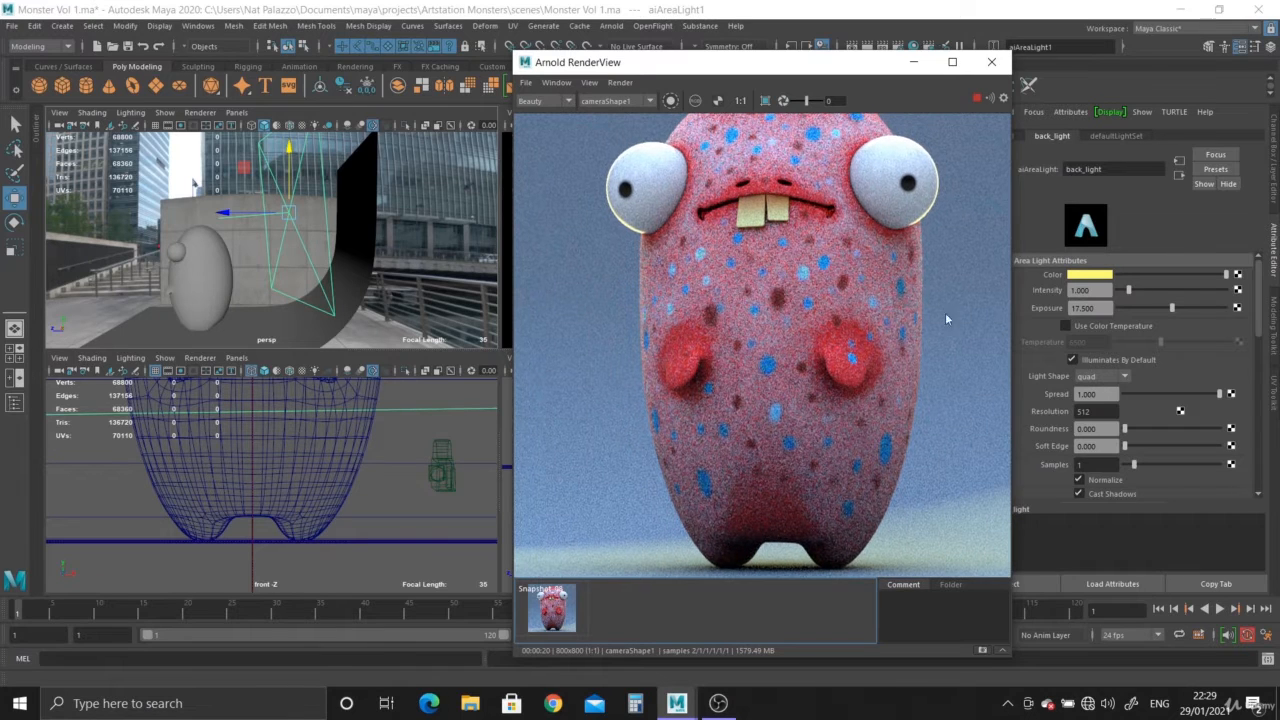
# Set the back light's exposure to 18 and check the updated render at full frame and actual size.
pyautogui.click(1090, 308)
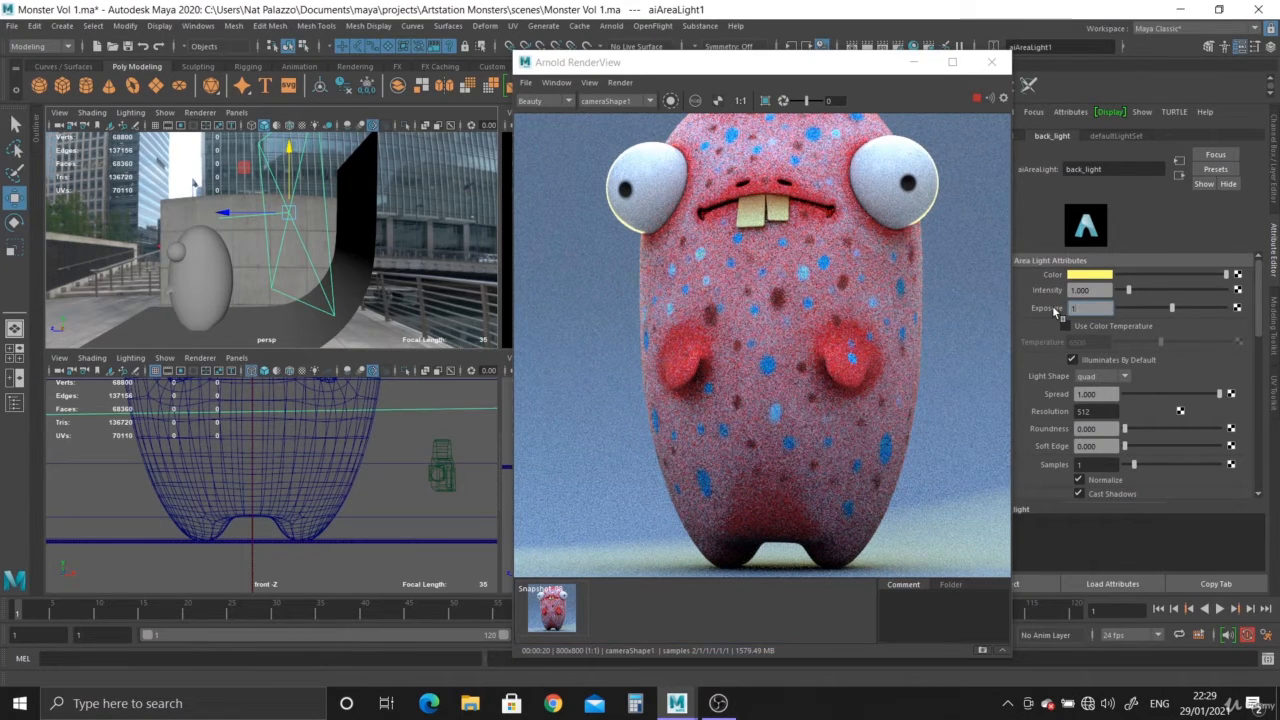
pyautogui.press('Return')
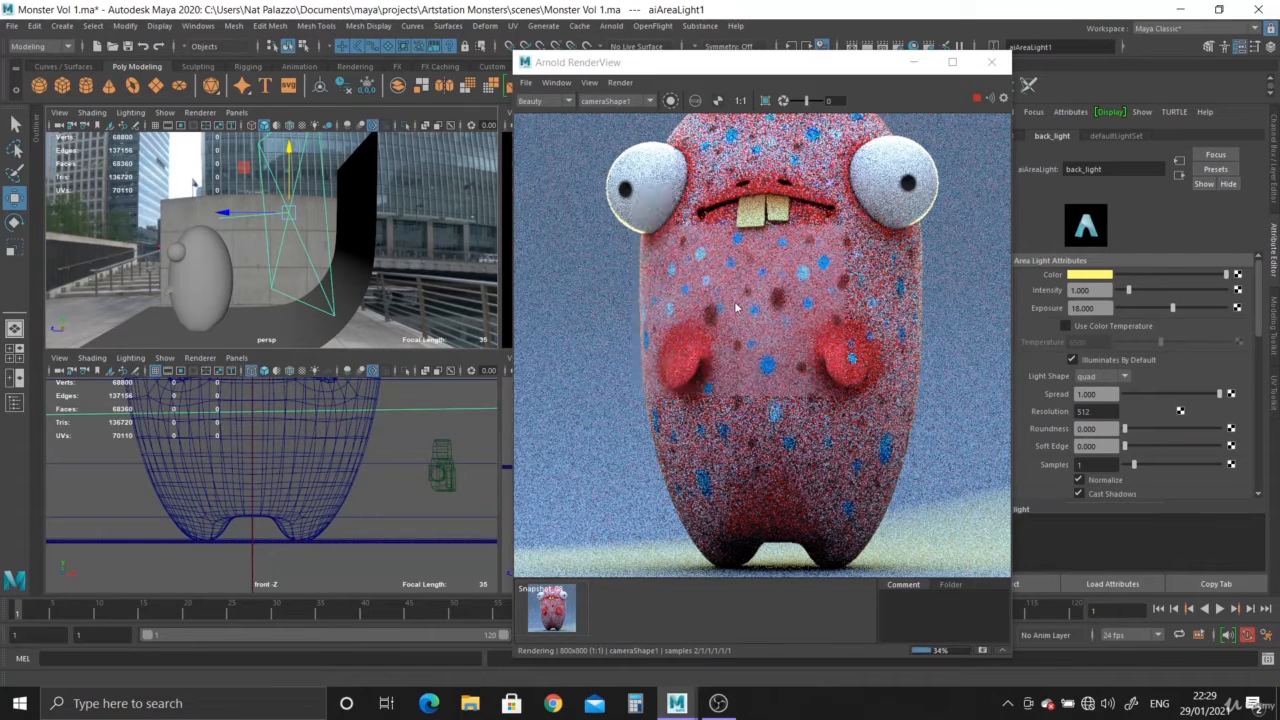
pyautogui.moveTo(776, 330)
pyautogui.mouseDown(button='middle')
pyautogui.moveTo(764, 355)
pyautogui.moveTo(761, 315)
pyautogui.mouseUp(button='middle')
pyautogui.press('f')
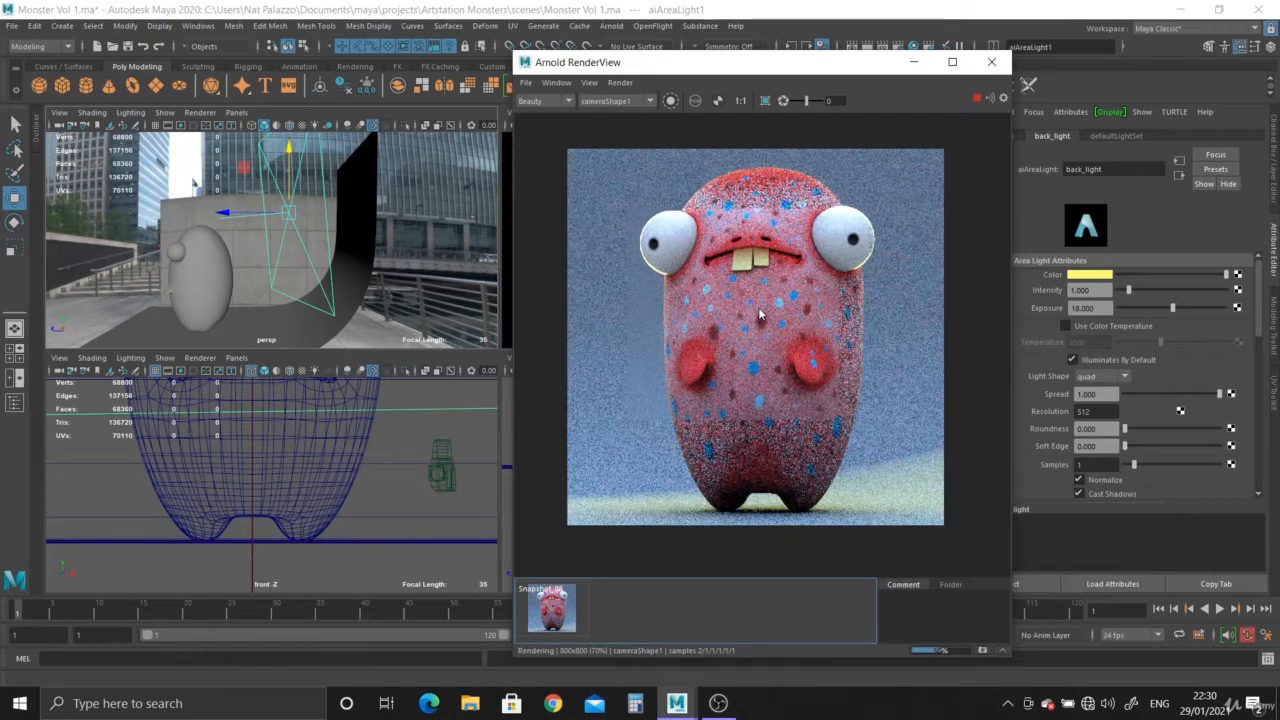
pyautogui.click(740, 101)
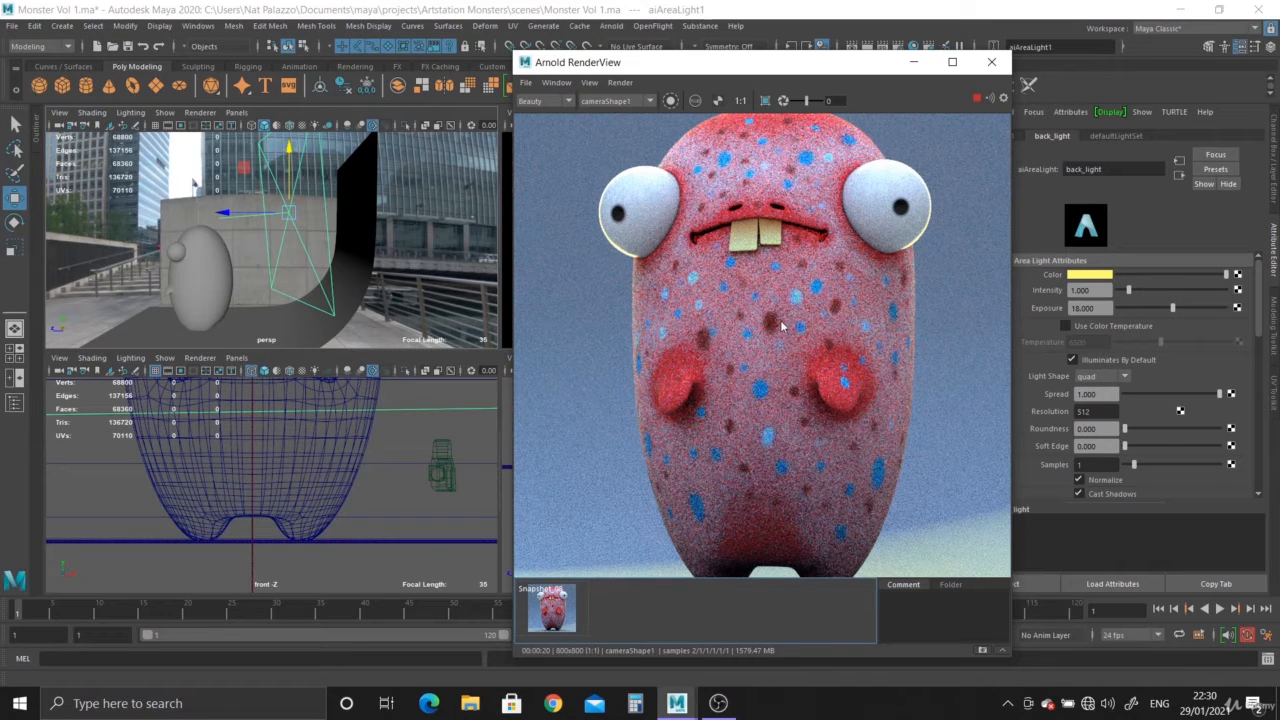
pyautogui.scroll(-3, 782, 325)
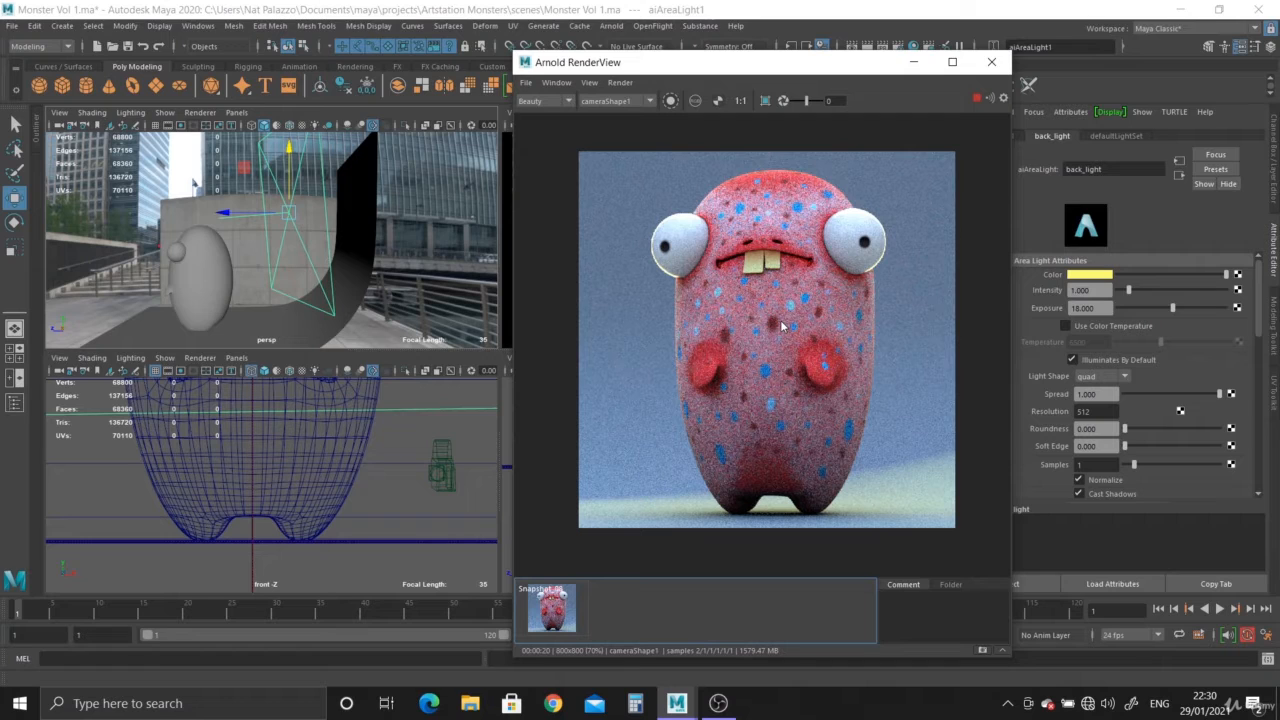
# Store a snapshot of the brighter back-light render and delete the previous snapshot.
pyautogui.click(982, 651)
pyautogui.rightClick(560, 613)
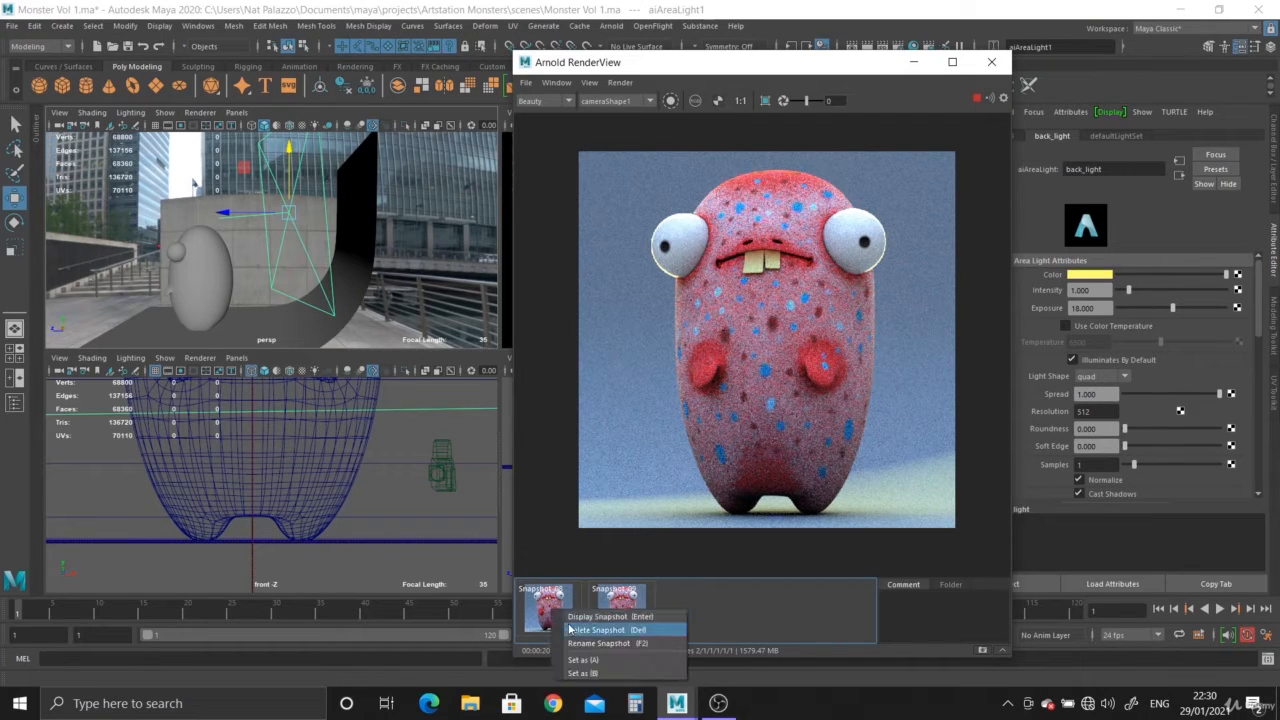
pyautogui.click(590, 629)
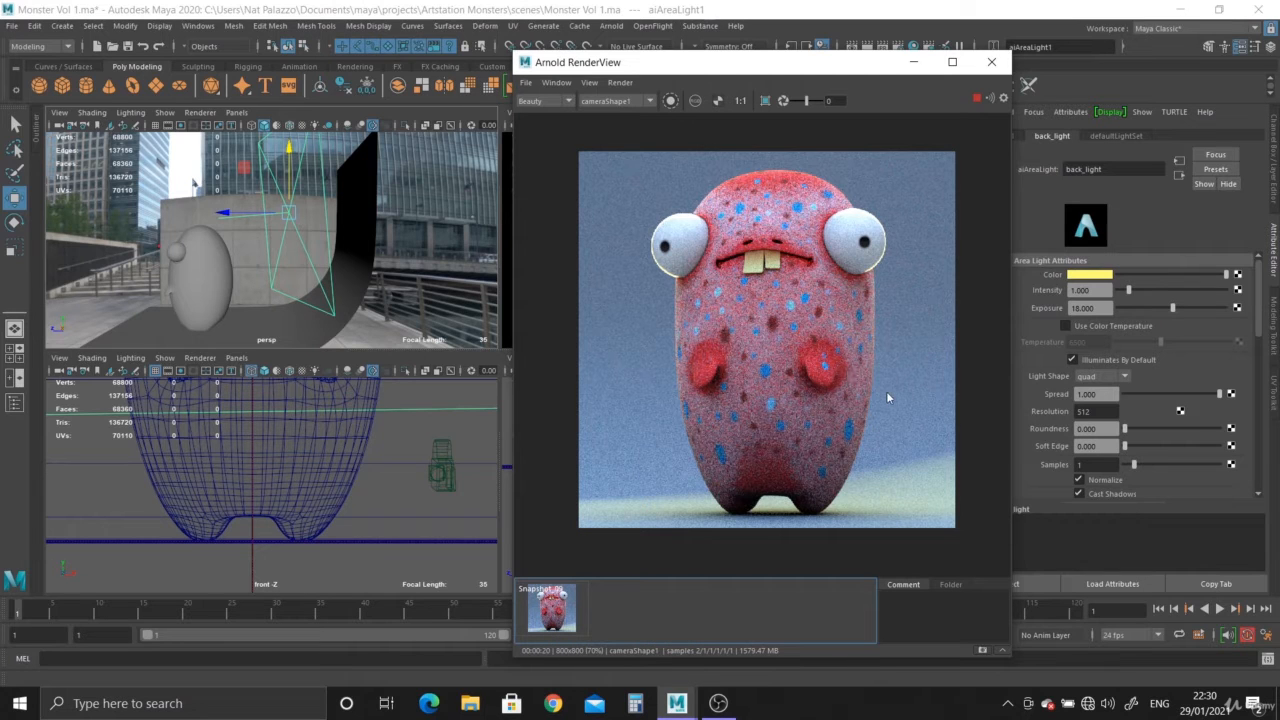
# Close the render window, duplicate the back light and move the copy in front of the monster.
pyautogui.click(992, 62)
pyautogui.keyDown('alt'); pyautogui.moveTo(357, 287); pyautogui.dragTo(282, 271, button='right'); pyautogui.keyUp('alt')
pyautogui.keyDown('alt'); pyautogui.moveTo(282, 271); pyautogui.dragTo(257, 313); pyautogui.keyUp('alt')
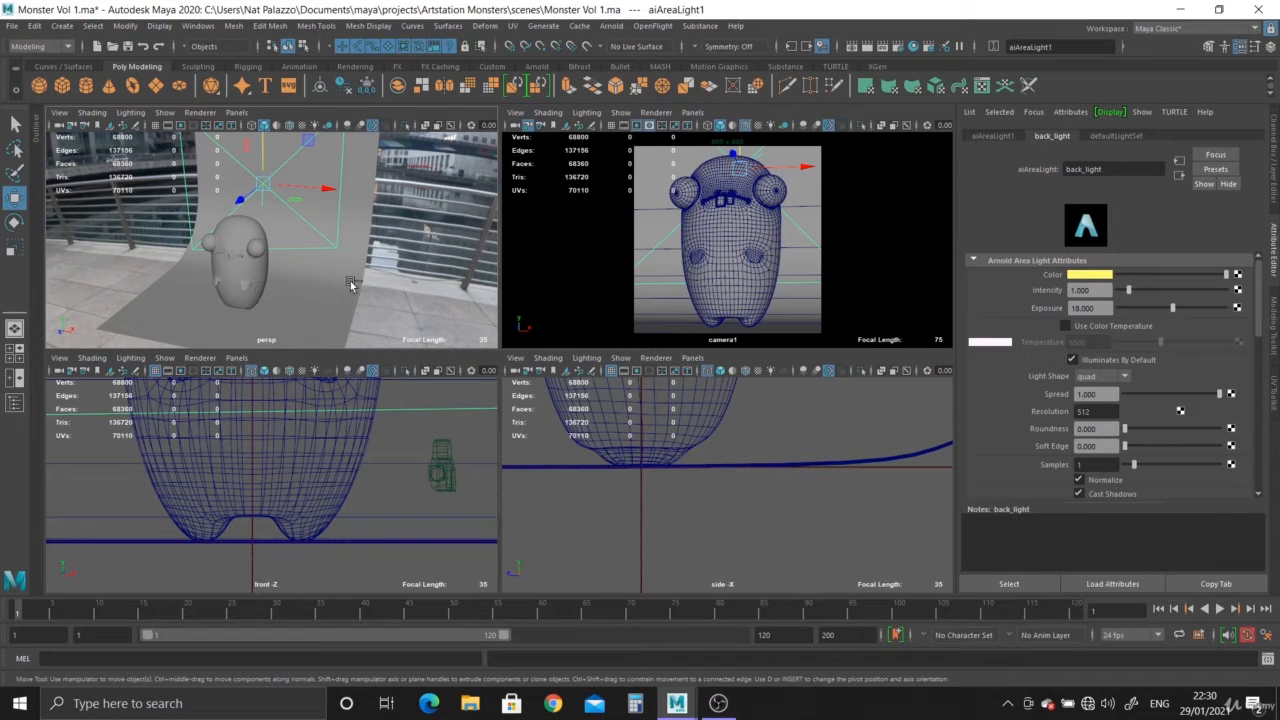
pyautogui.hotkey('ctrl', 'd')
pyautogui.keyDown('alt'); pyautogui.moveTo(340, 245); pyautogui.dragTo(84, 237); pyautogui.keyUp('alt')
pyautogui.keyDown('alt'); pyautogui.moveTo(195, 288); pyautogui.dragTo(300, 285); pyautogui.keyUp('alt')
pyautogui.keyDown('alt'); pyautogui.moveTo(300, 285); pyautogui.dragTo(216, 272, button='right'); pyautogui.keyUp('alt')
pyautogui.keyDown('alt'); pyautogui.moveTo(216, 272); pyautogui.dragTo(235, 262); pyautogui.keyUp('alt')
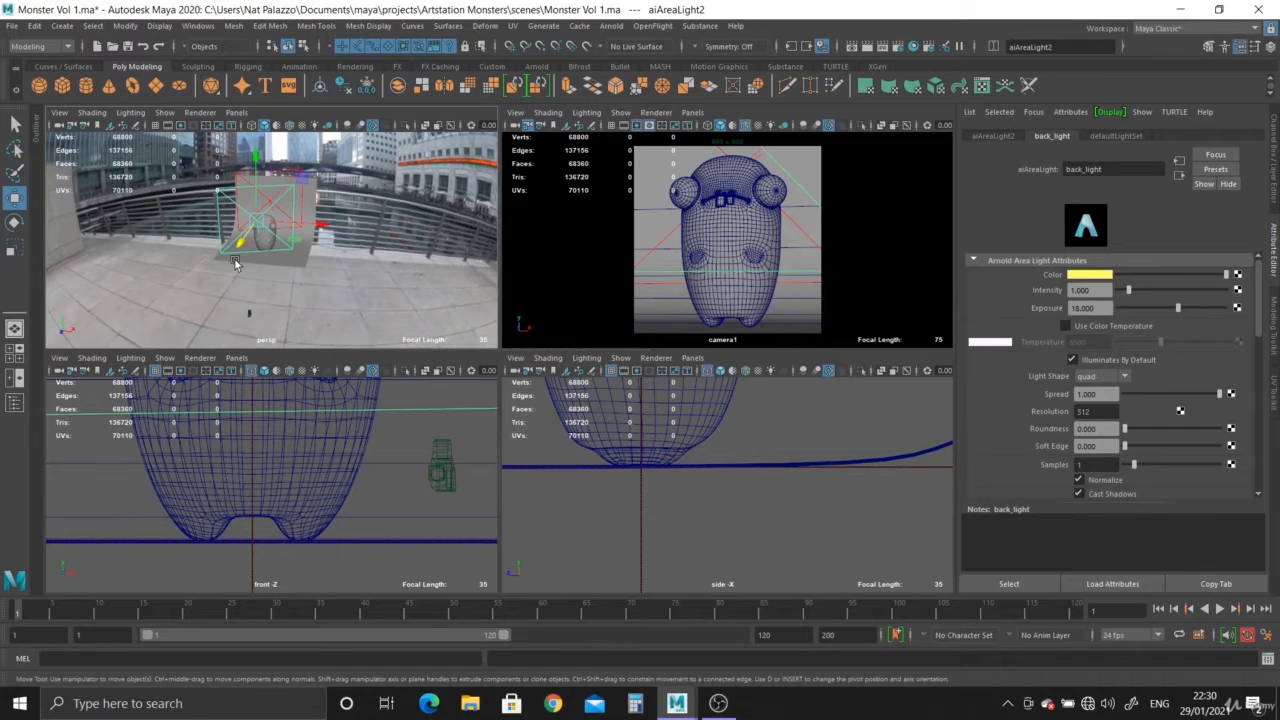
pyautogui.keyDown('alt'); pyautogui.moveTo(235, 262); pyautogui.dragTo(258, 300, button='right'); pyautogui.keyUp('alt')
# Turn the duplicated light around to face the monster and move it further out in front.
pyautogui.press('e')
pyautogui.moveTo(212, 231); pyautogui.dragTo(250, 293)
pyautogui.press('w')
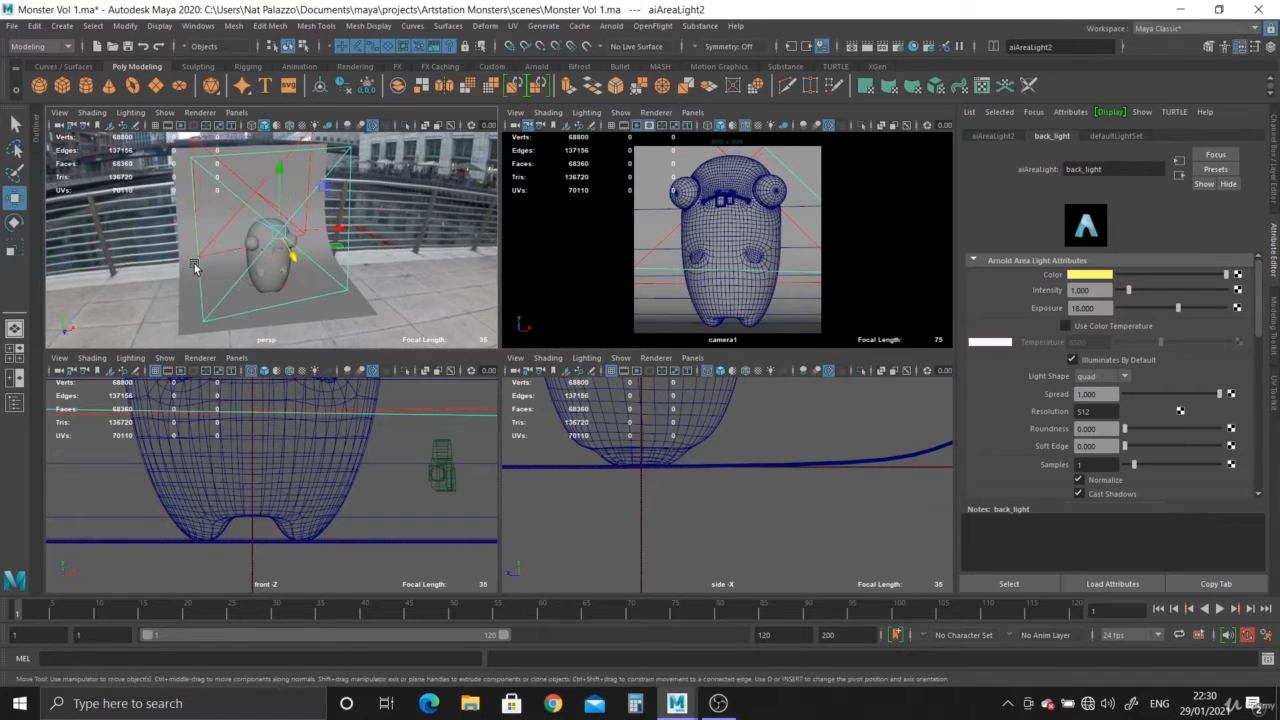
pyautogui.keyDown('alt'); pyautogui.moveTo(194, 263); pyautogui.dragTo(311, 278); pyautogui.keyUp('alt')
pyautogui.keyDown('alt'); pyautogui.moveTo(420, 215); pyautogui.dragTo(237, 255); pyautogui.keyUp('alt')
pyautogui.press('w')
pyautogui.moveTo(330, 273); pyautogui.dragTo(419, 277)
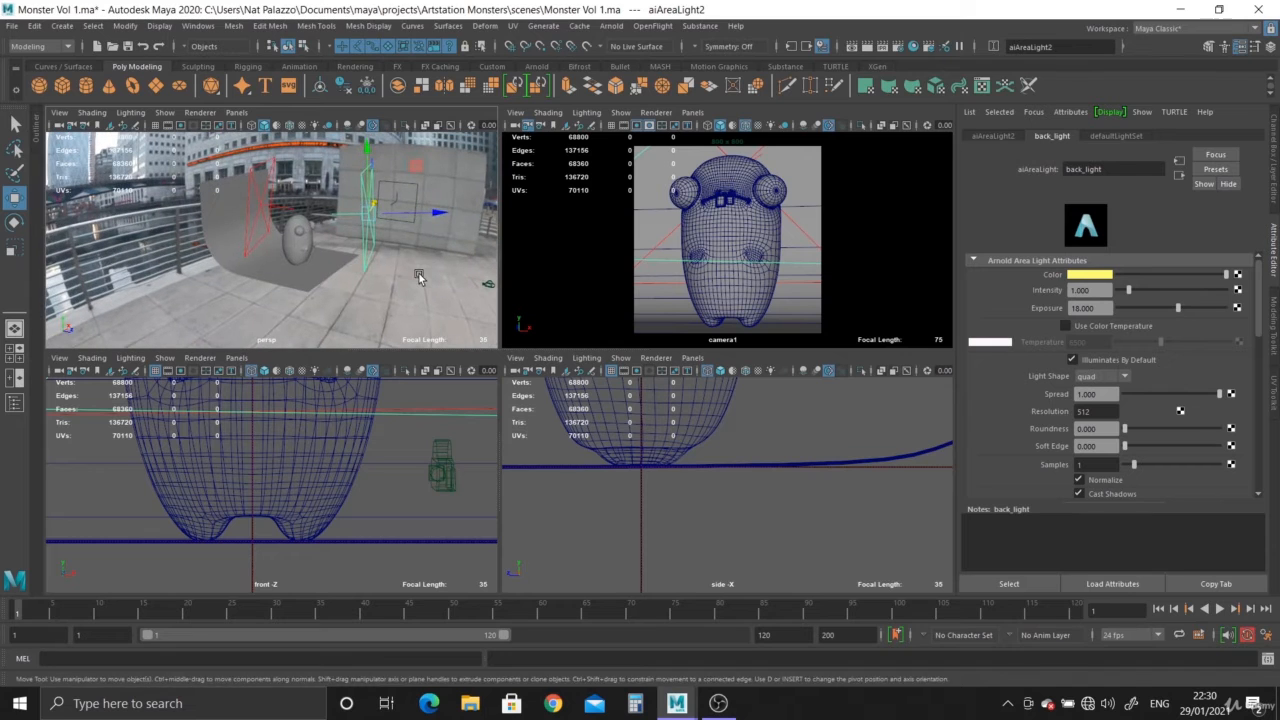
# Tilt and rotate the duplicated light to aim it down at the monster from the front.
pyautogui.press('e')
pyautogui.moveTo(428, 198); pyautogui.dragTo(428, 238)
pyautogui.keyDown('alt'); pyautogui.moveTo(425, 238); pyautogui.dragTo(294, 232); pyautogui.keyUp('alt')
pyautogui.press('e')
pyautogui.click(340, 251)
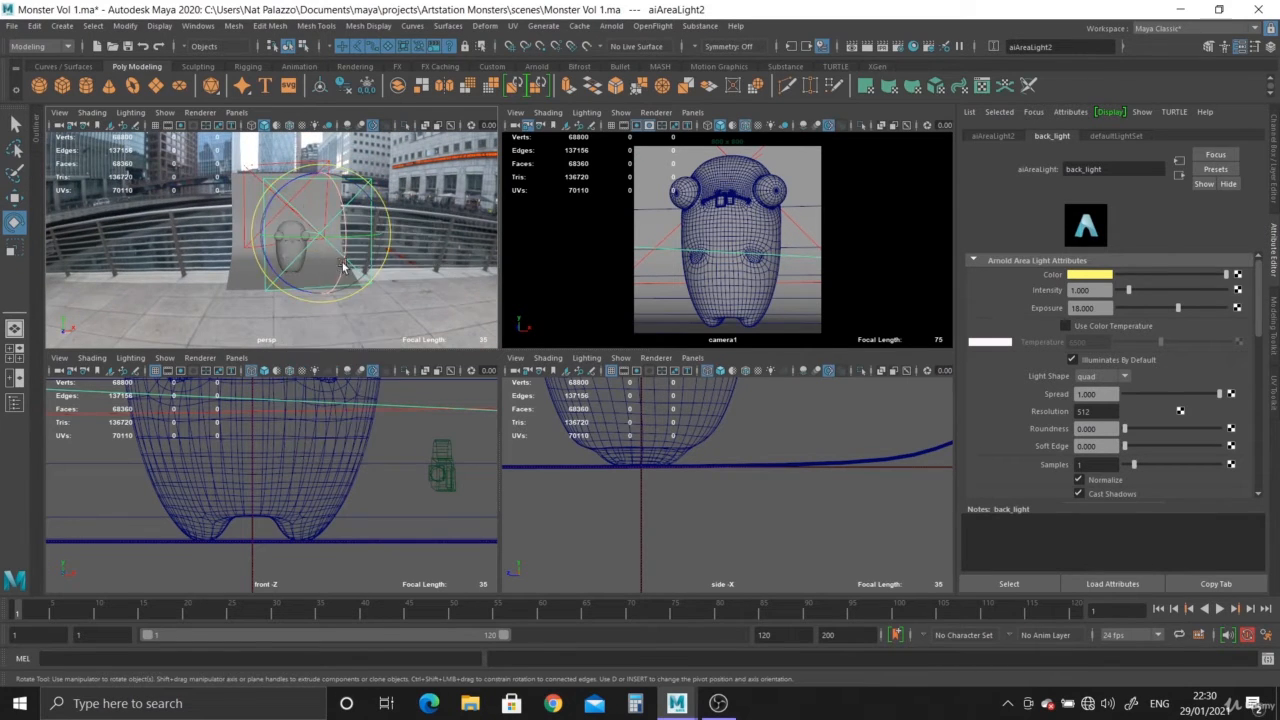
pyautogui.keyDown('alt'); pyautogui.moveTo(346, 266); pyautogui.dragTo(321, 243); pyautogui.keyUp('alt')
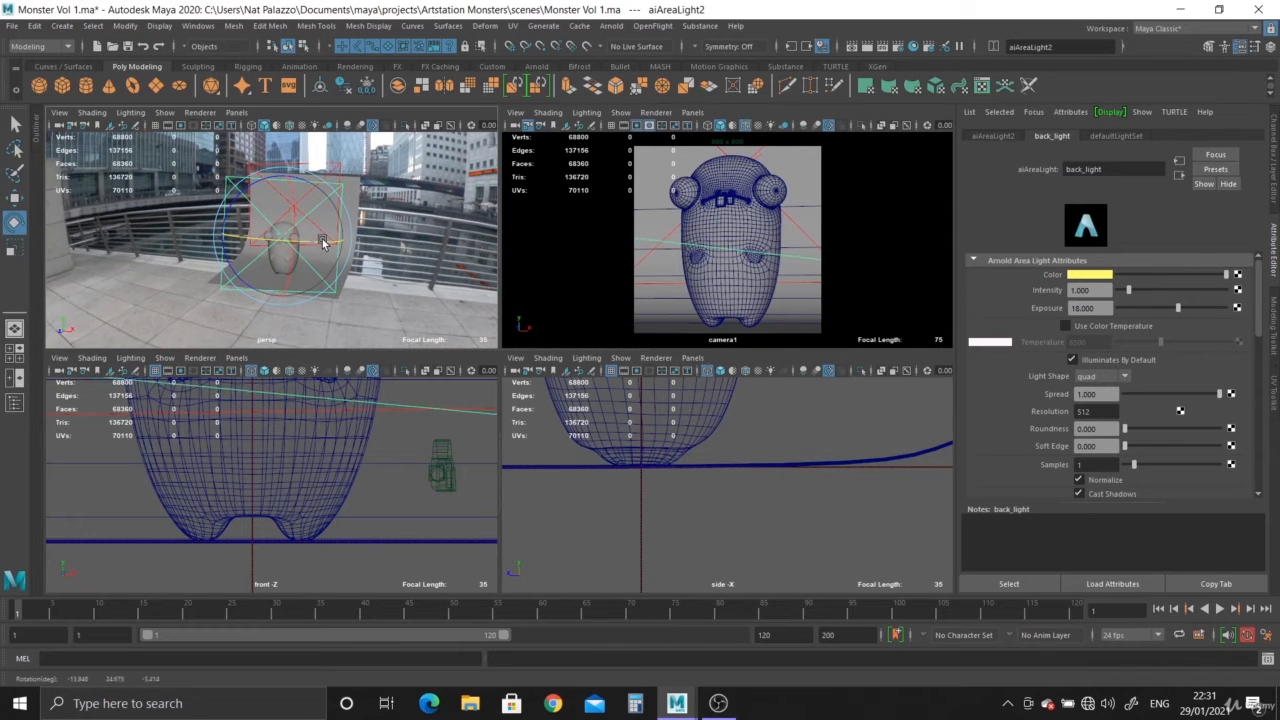
pyautogui.moveTo(298, 186); pyautogui.dragTo(415, 266)
# Shift the duplicated light to one side in front of the monster and raise it to about 184 in Y.
pyautogui.press('w')
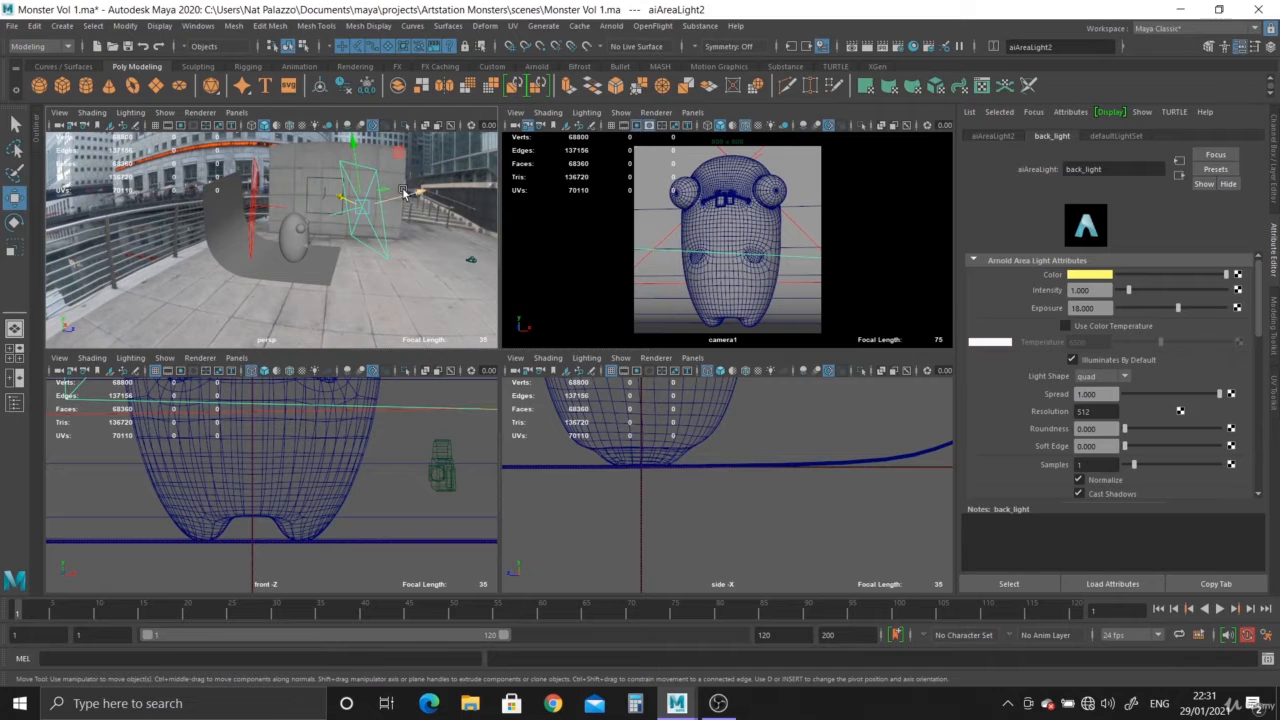
pyautogui.moveTo(418, 192); pyautogui.dragTo(357, 297)
pyautogui.press('r')
pyautogui.press('e')
pyautogui.press('w')
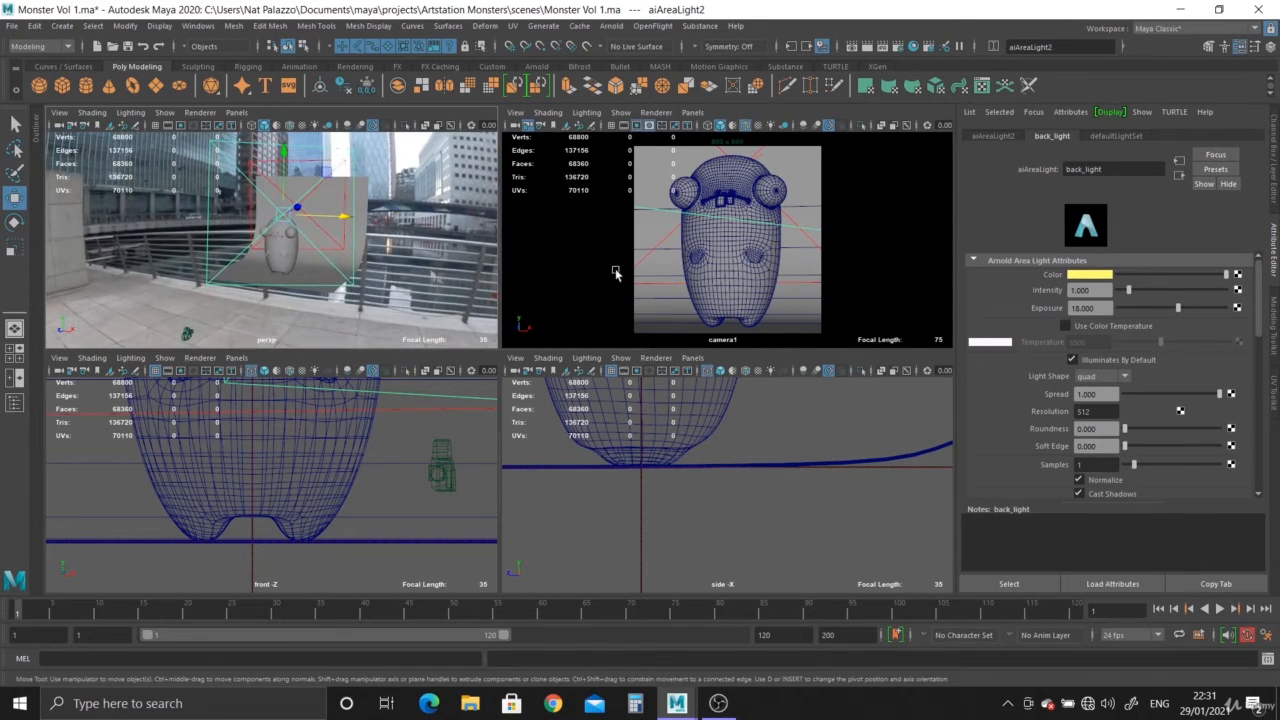
pyautogui.keyDown('alt'); pyautogui.moveTo(416, 264); pyautogui.dragTo(446, 197); pyautogui.keyUp('alt')
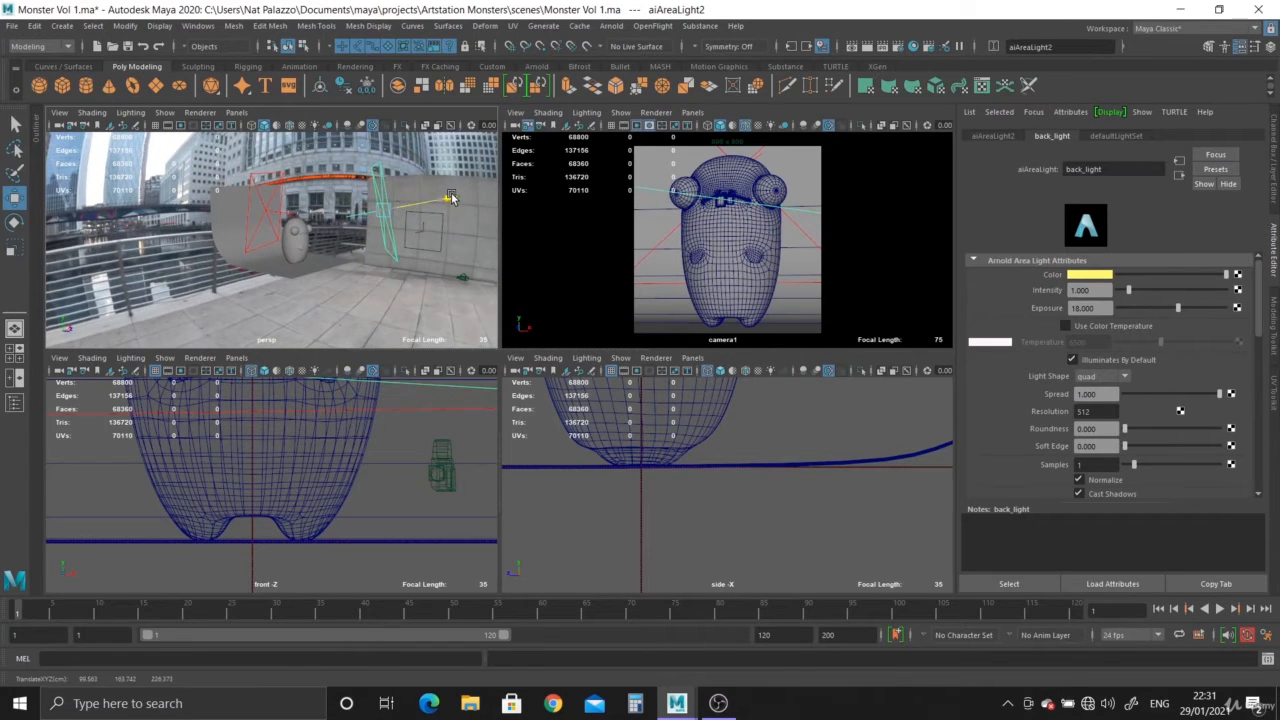
pyautogui.keyDown('alt'); pyautogui.moveTo(440, 254); pyautogui.dragTo(300, 252); pyautogui.keyUp('alt')
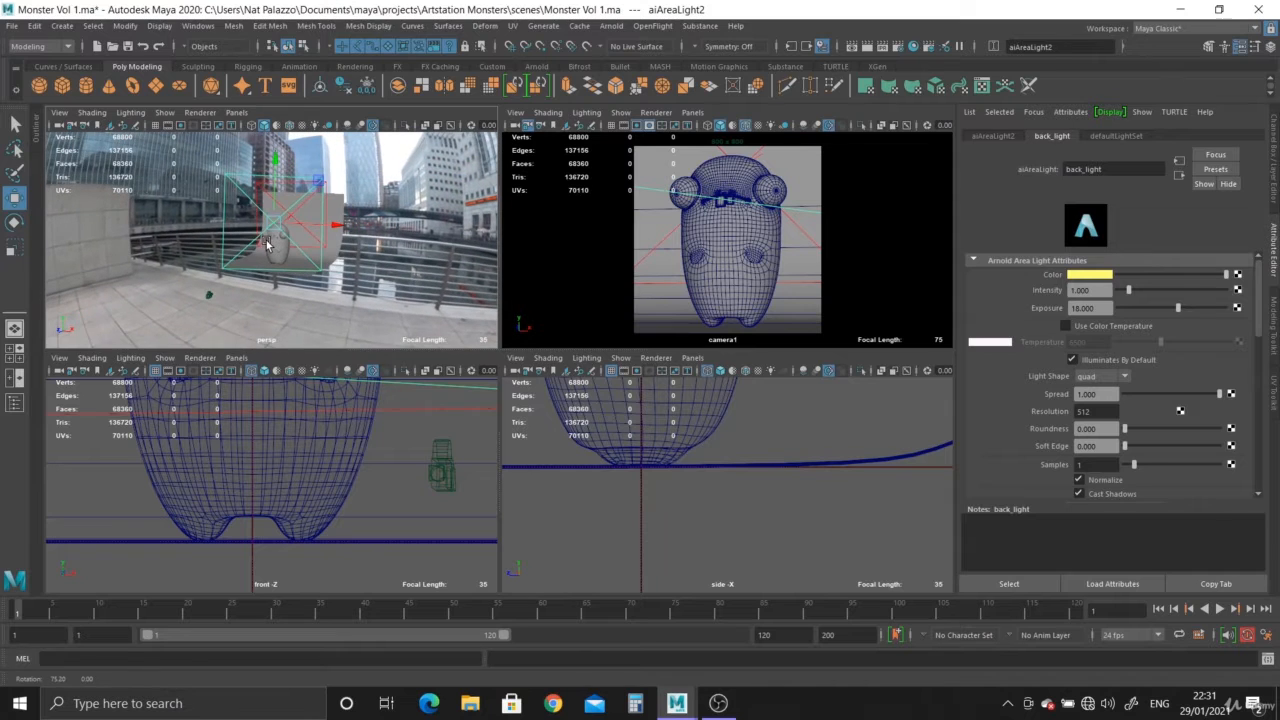
# Reopen the Arnold RenderView, place it clear of the camera viewport and restart the live render.
pyautogui.click(611, 26)
pyautogui.click(645, 64)
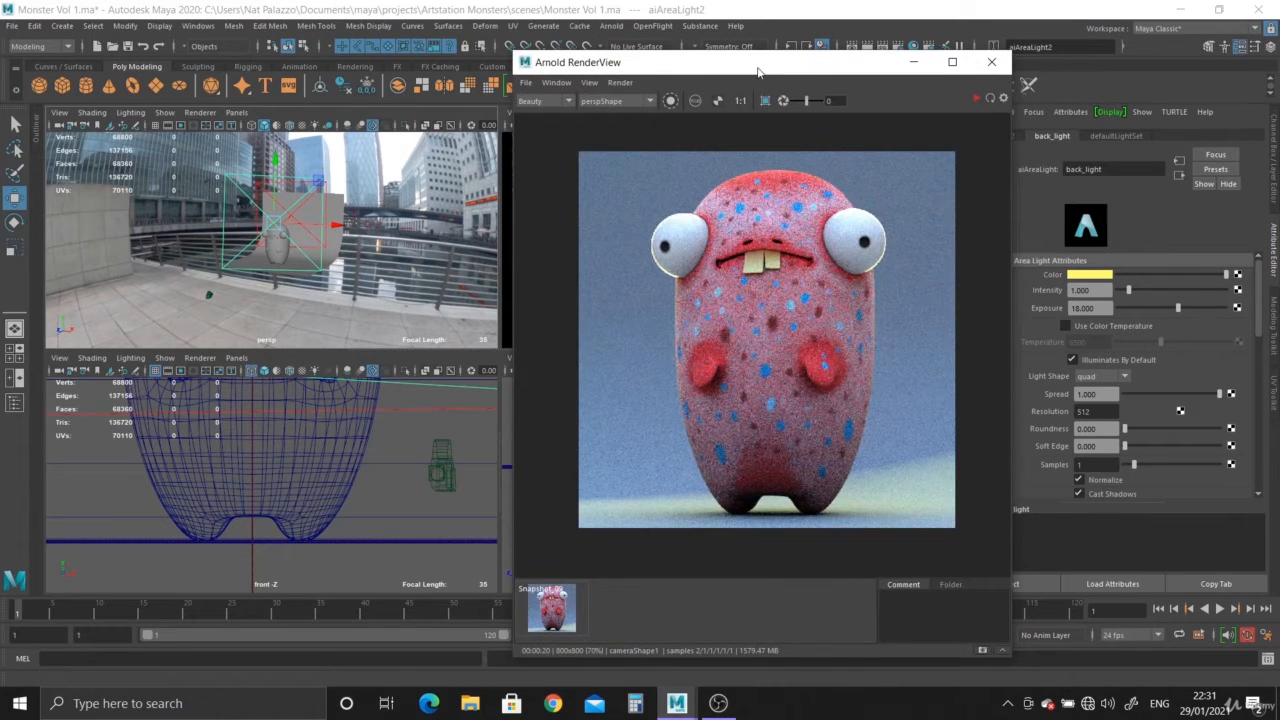
pyautogui.moveTo(758, 72); pyautogui.dragTo(580, 77)
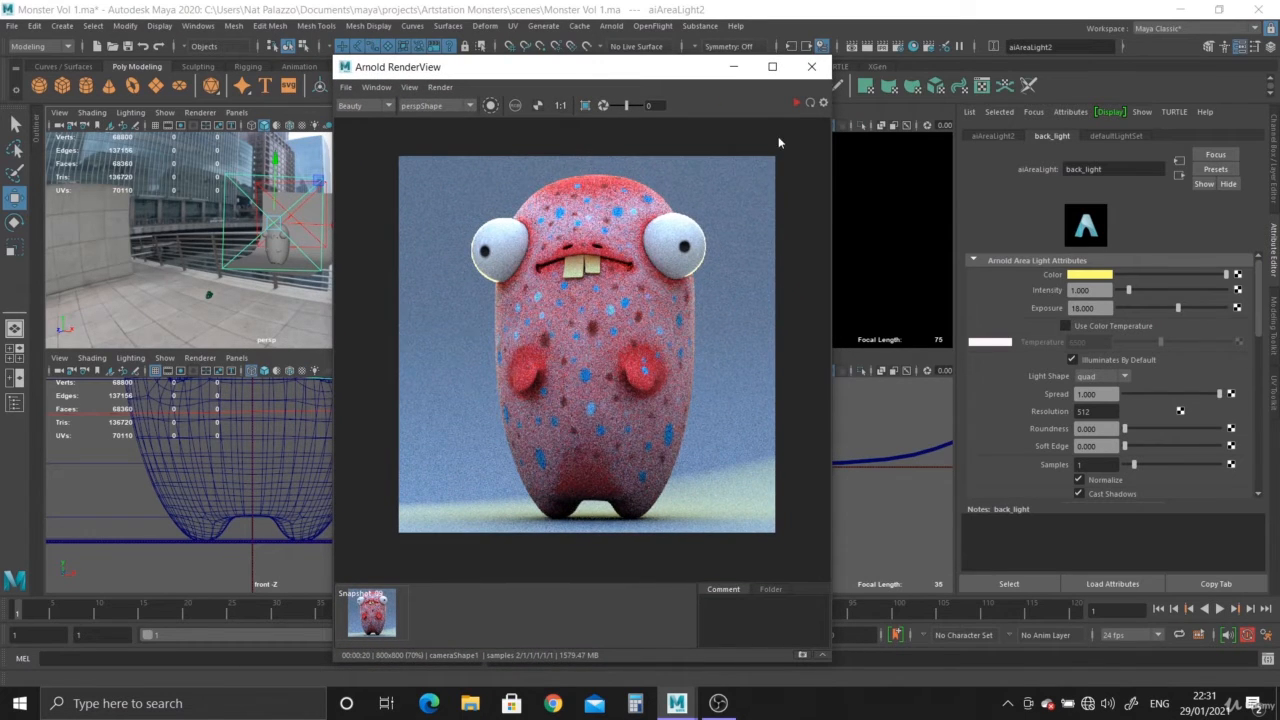
pyautogui.click(796, 105)
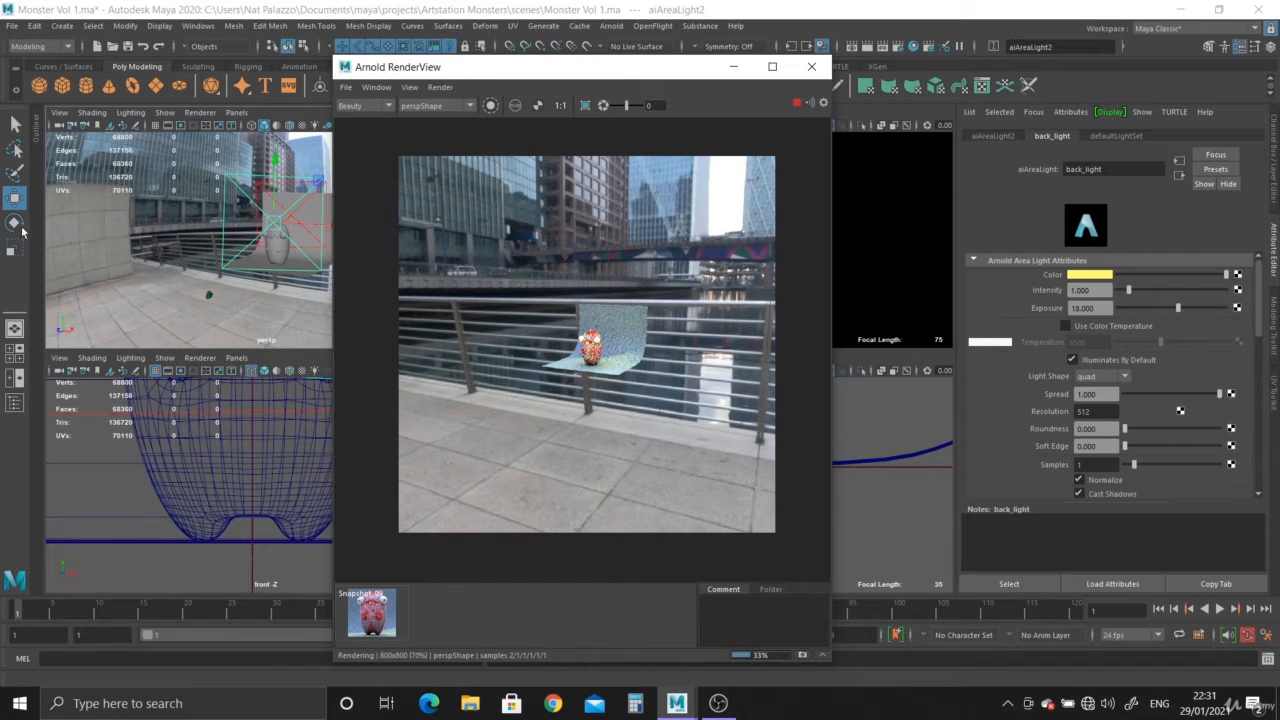
pyautogui.moveTo(664, 86); pyautogui.dragTo(514, 104)
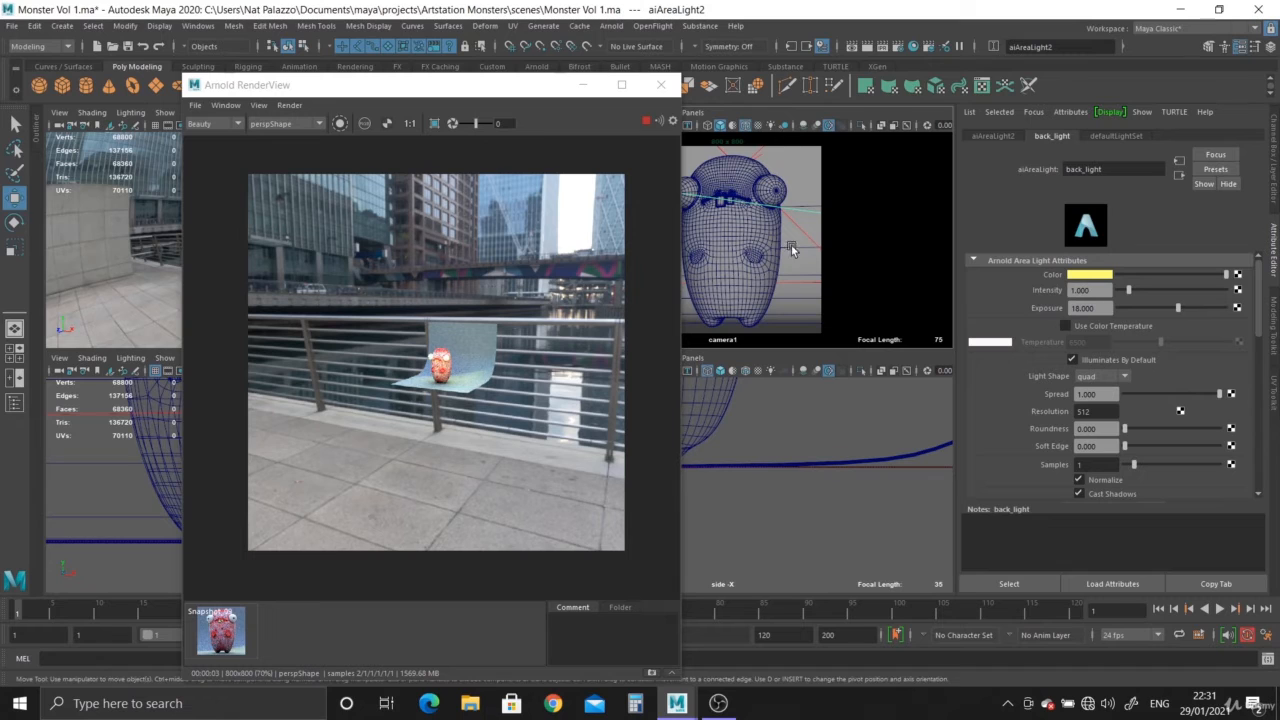
pyautogui.click(646, 150)
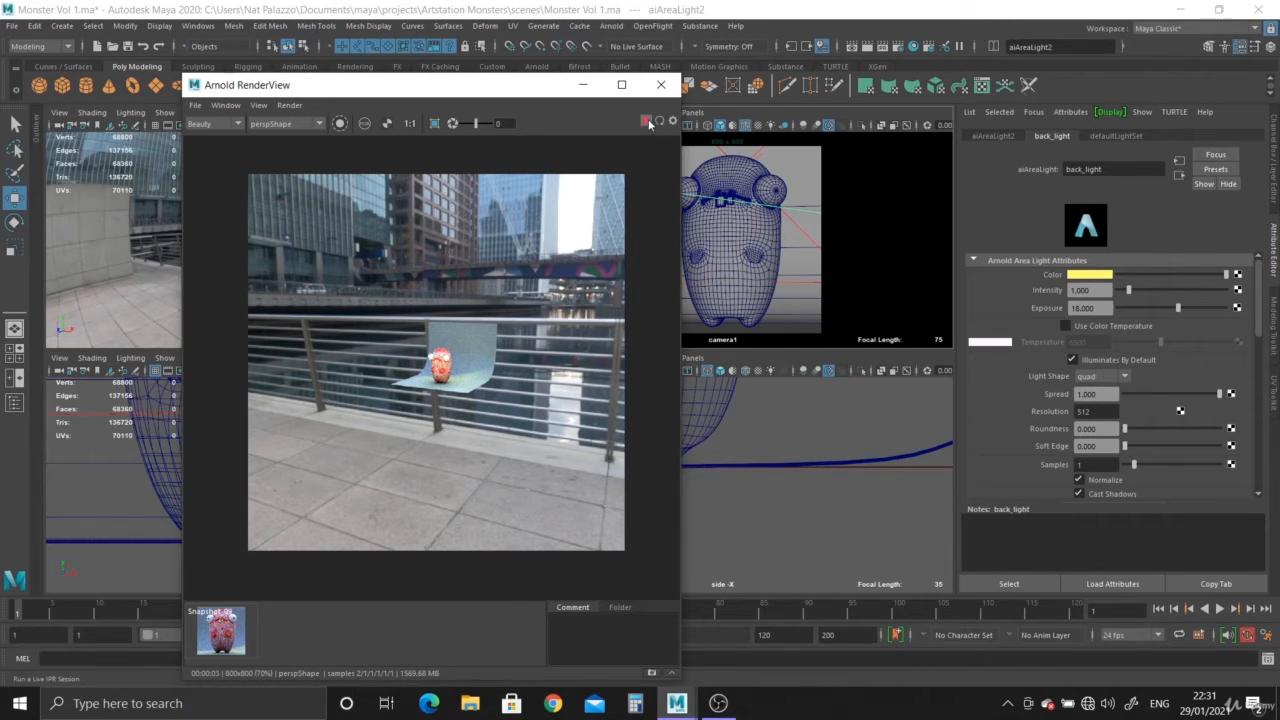
pyautogui.click(647, 121)
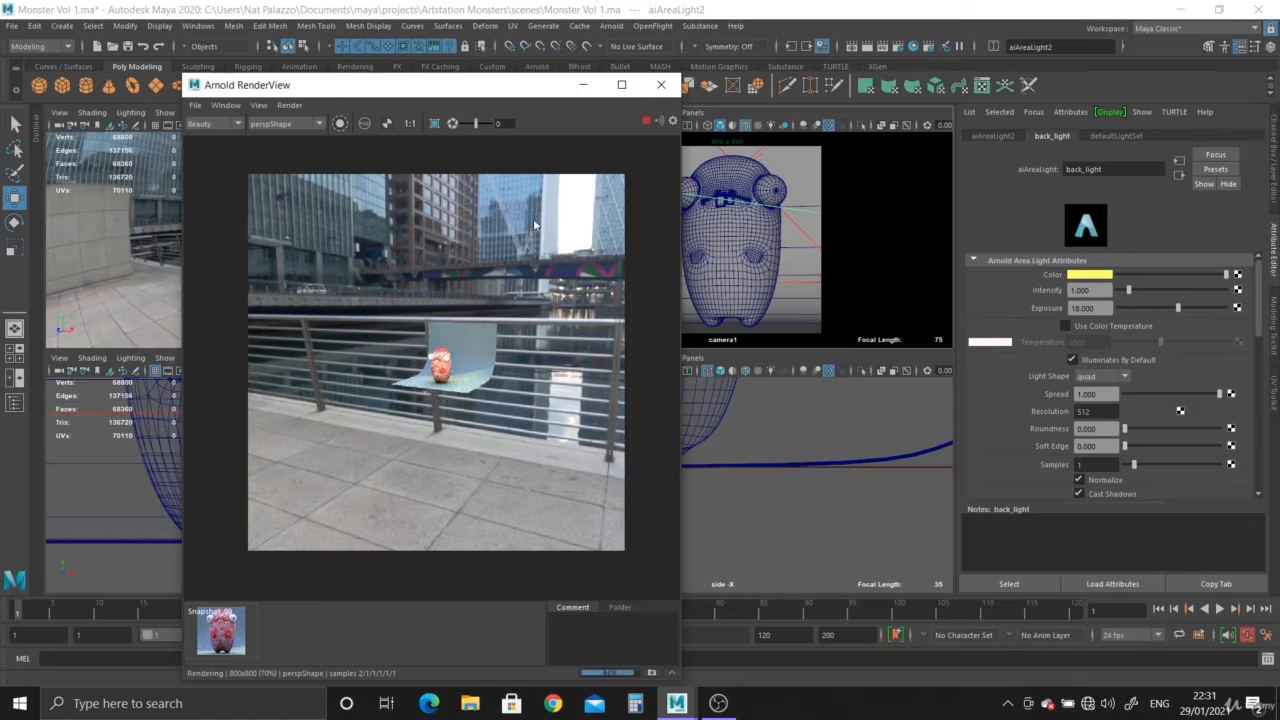
# Switch the live render's camera to cameraShape1.
pyautogui.click(284, 124)
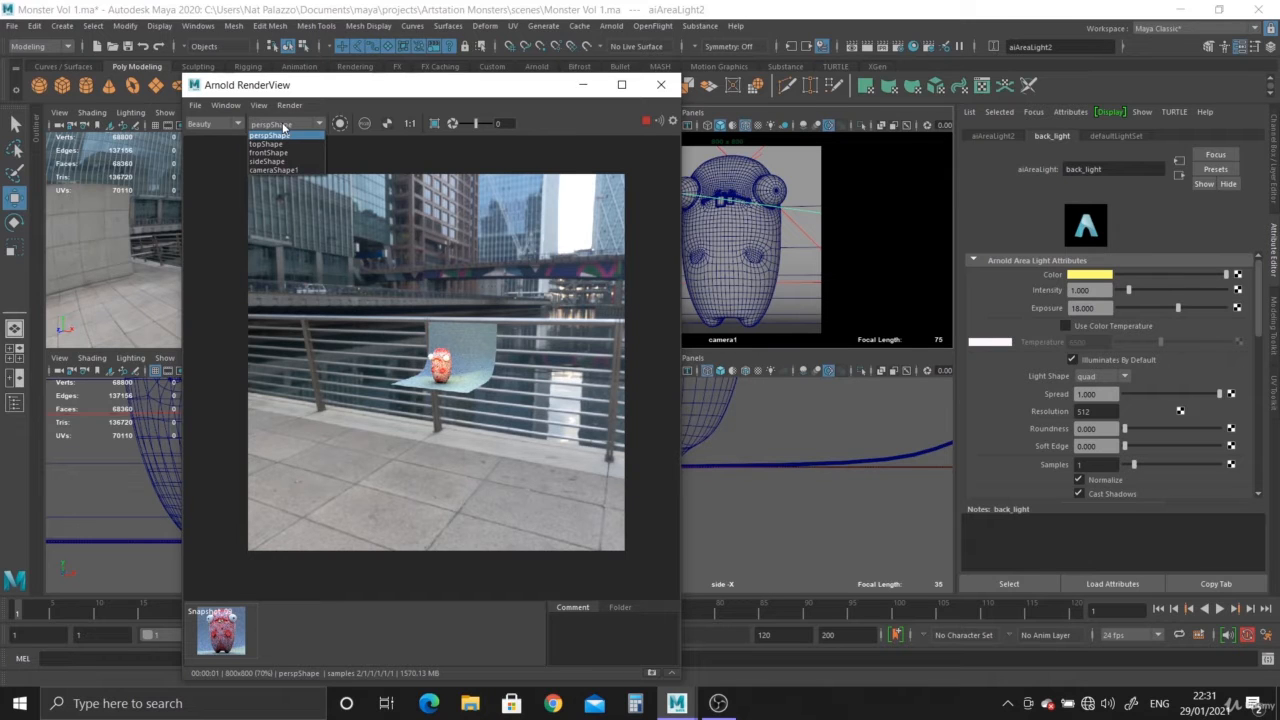
pyautogui.click(285, 126)
pyautogui.click(291, 125)
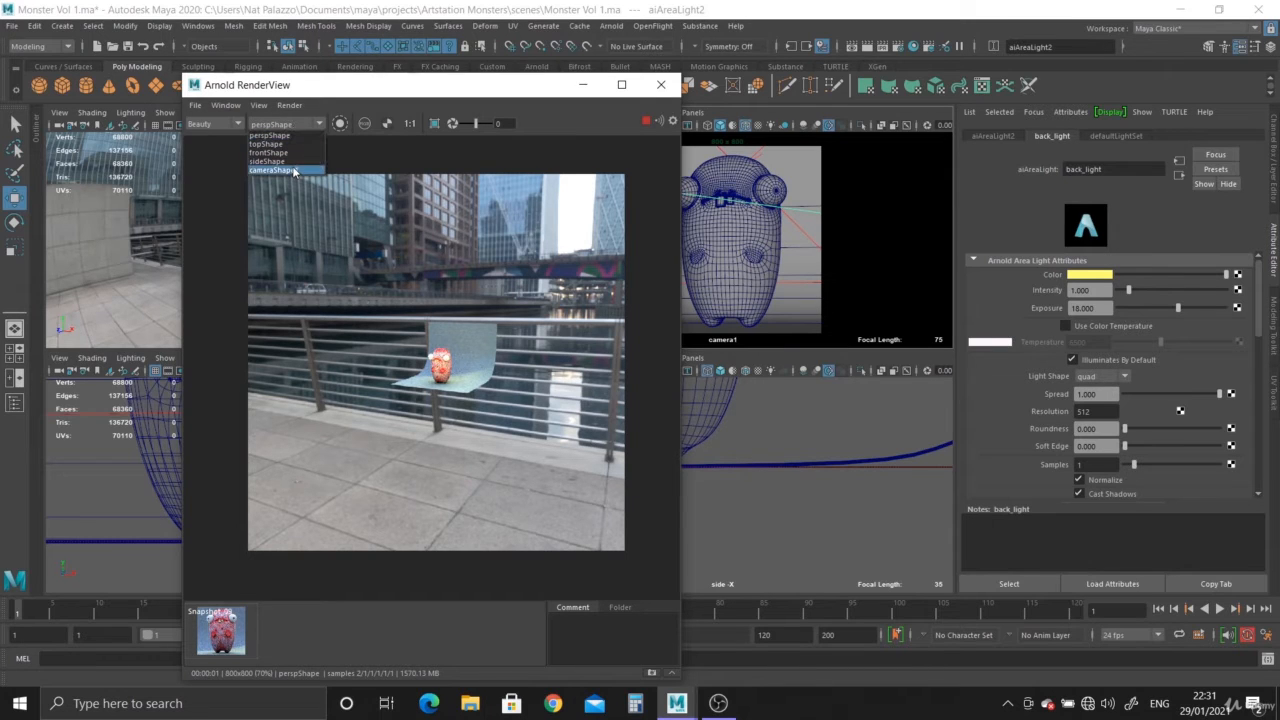
pyautogui.click(293, 172)
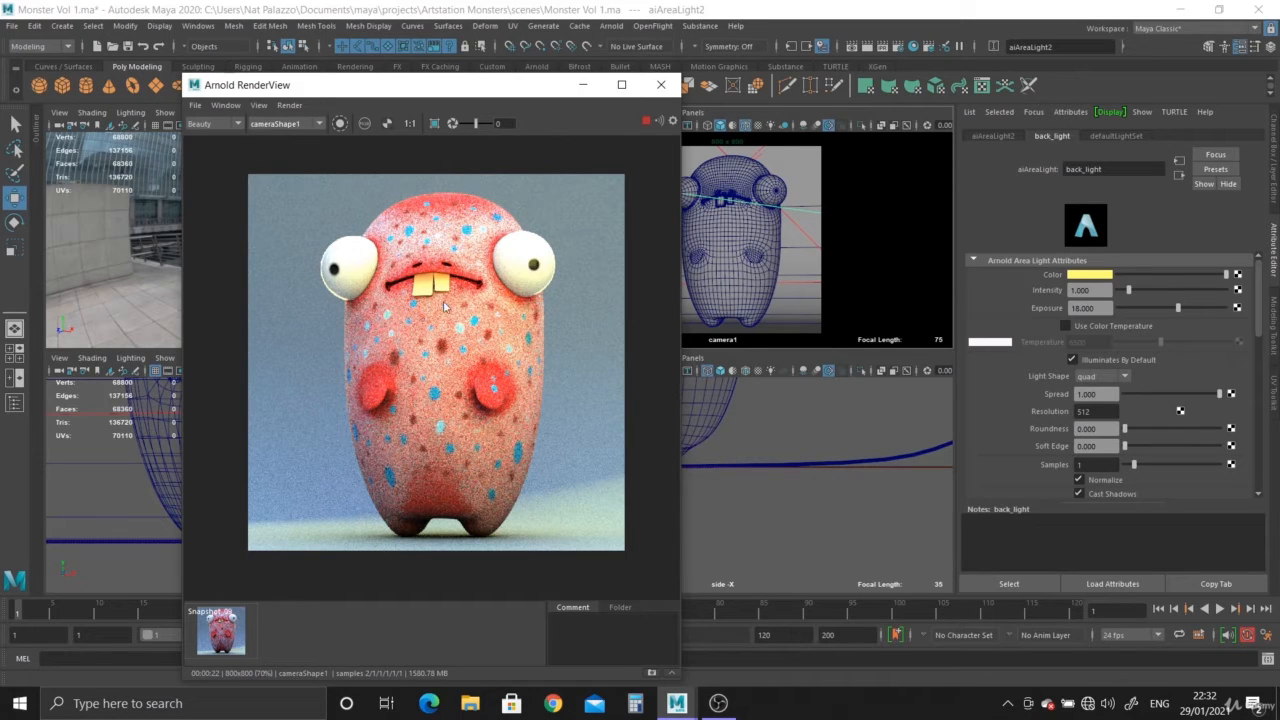
# Compare the live render with the stored snapshot, and save the current render as a new snapshot.
pyautogui.click(224, 639)
pyautogui.click(220, 642)
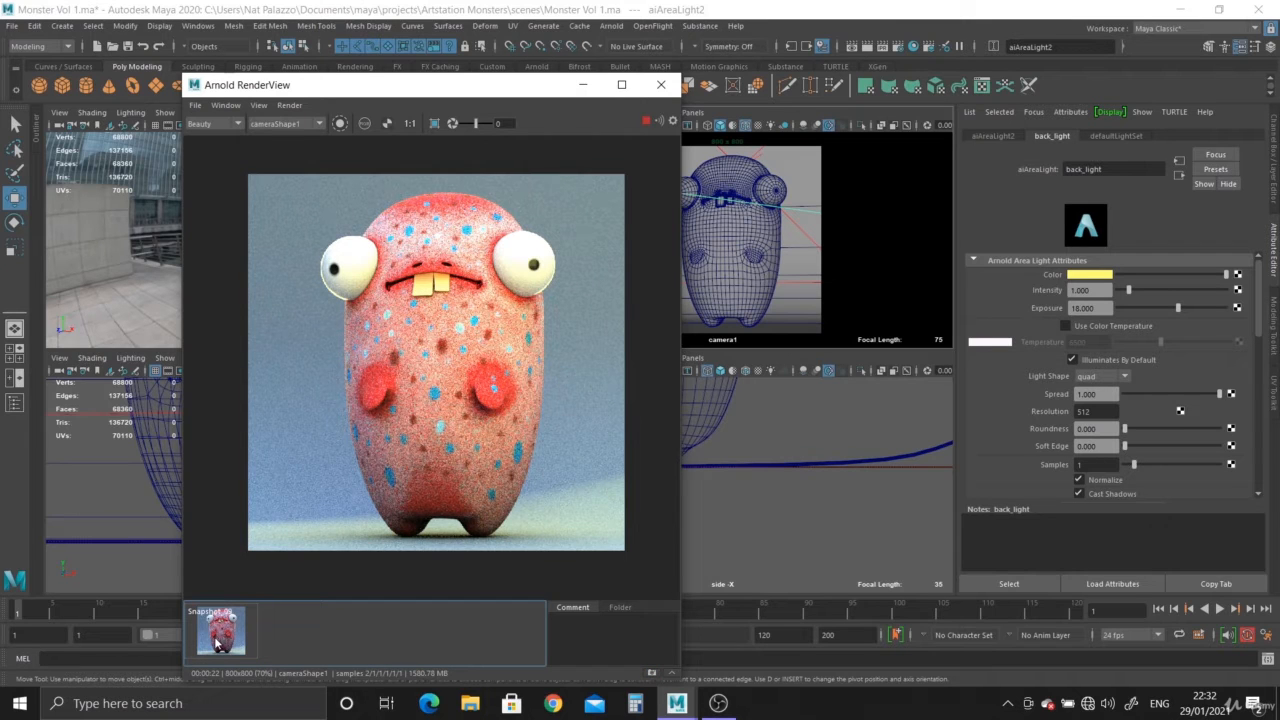
pyautogui.click(217, 643)
pyautogui.click(217, 643)
pyautogui.click(217, 643)
pyautogui.click(217, 643)
pyautogui.click(650, 673)
# Set the duplicated front light's exposure to 16 and compare the updating render with the first snapshot.
pyautogui.click(1100, 308)
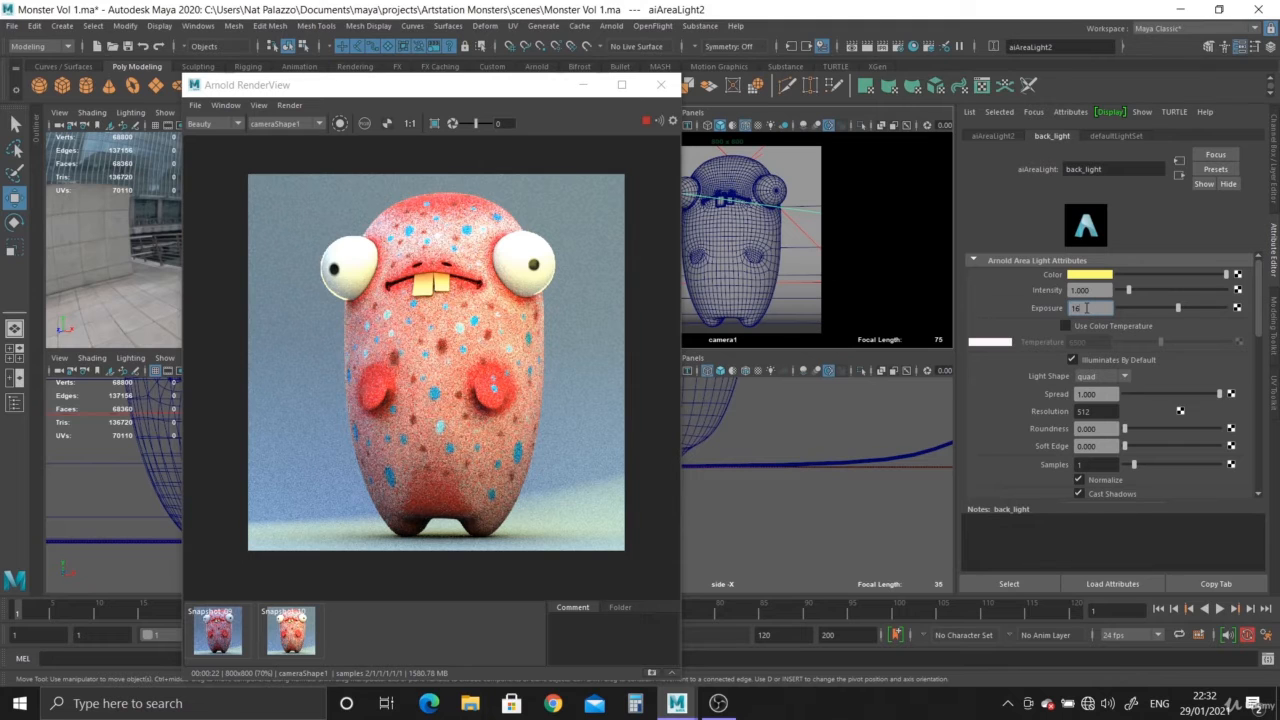
pyautogui.press('Return')
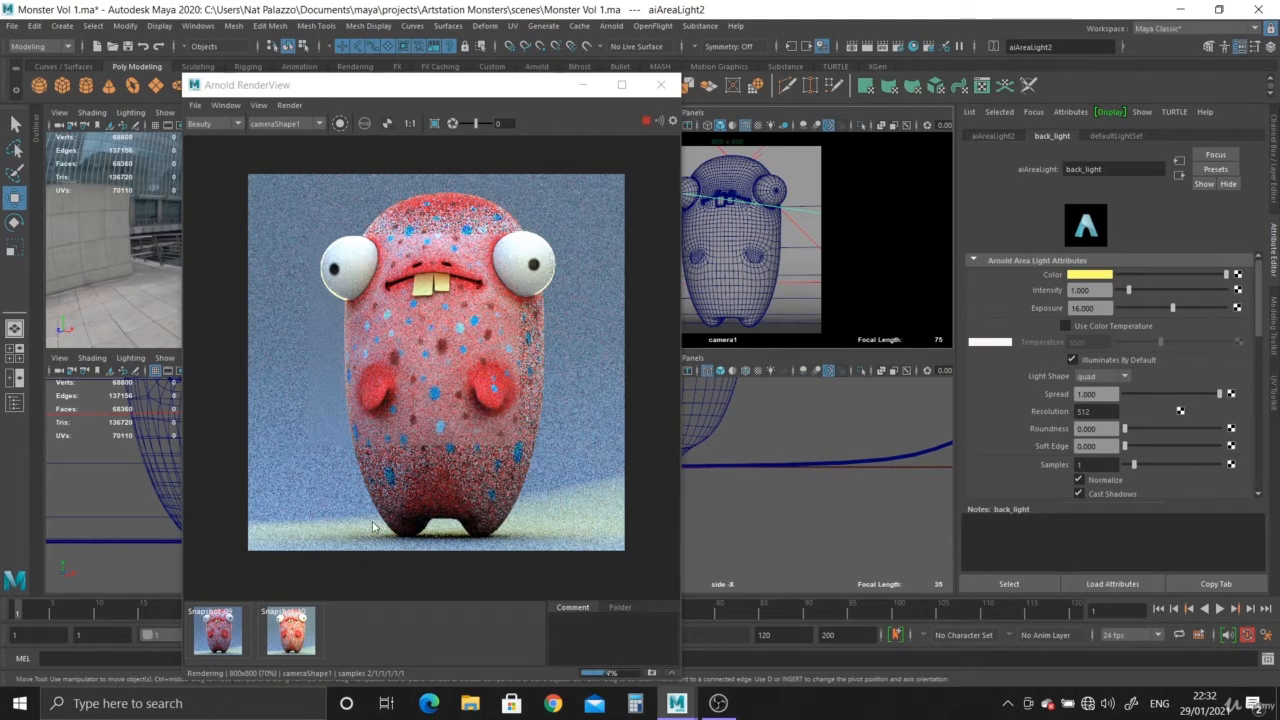
pyautogui.click(219, 645)
pyautogui.click(219, 645)
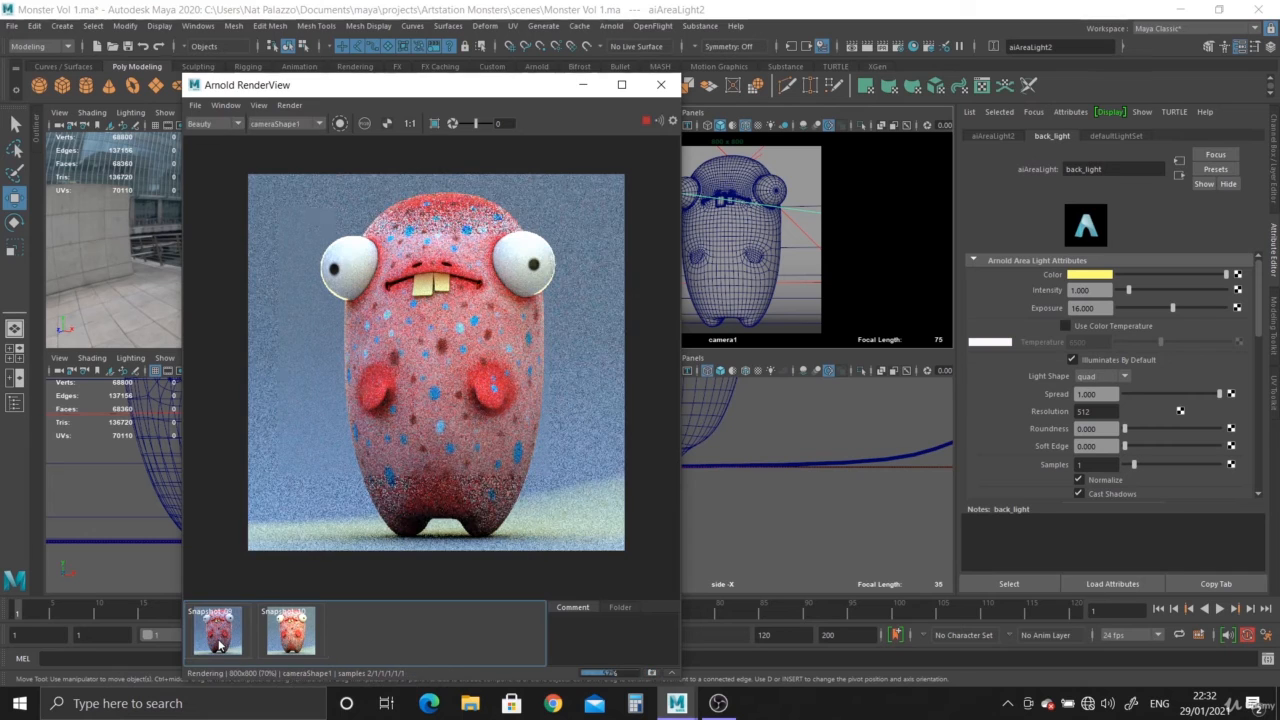
pyautogui.click(219, 645)
pyautogui.click(219, 645)
# Compare the two stored snapshots with the live render, and save the current render as another snapshot.
pyautogui.click(291, 646)
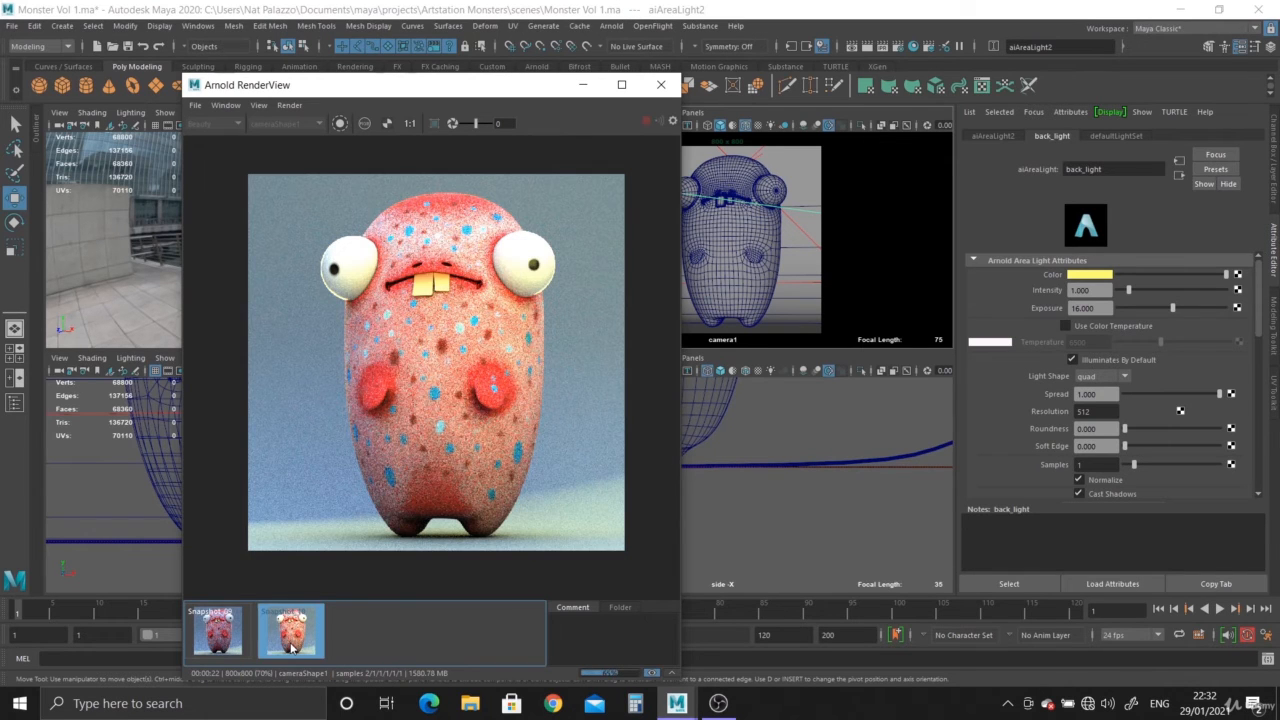
pyautogui.click(219, 640)
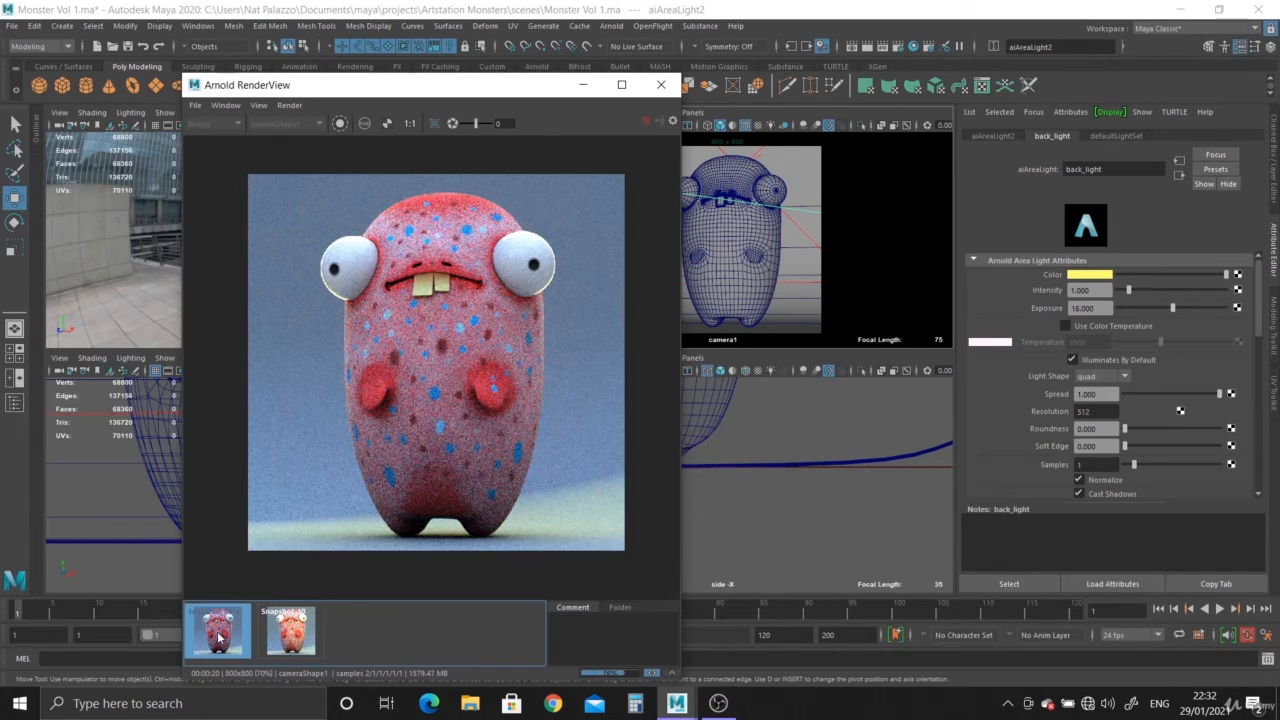
pyautogui.click(219, 640)
pyautogui.click(219, 640)
pyautogui.click(219, 640)
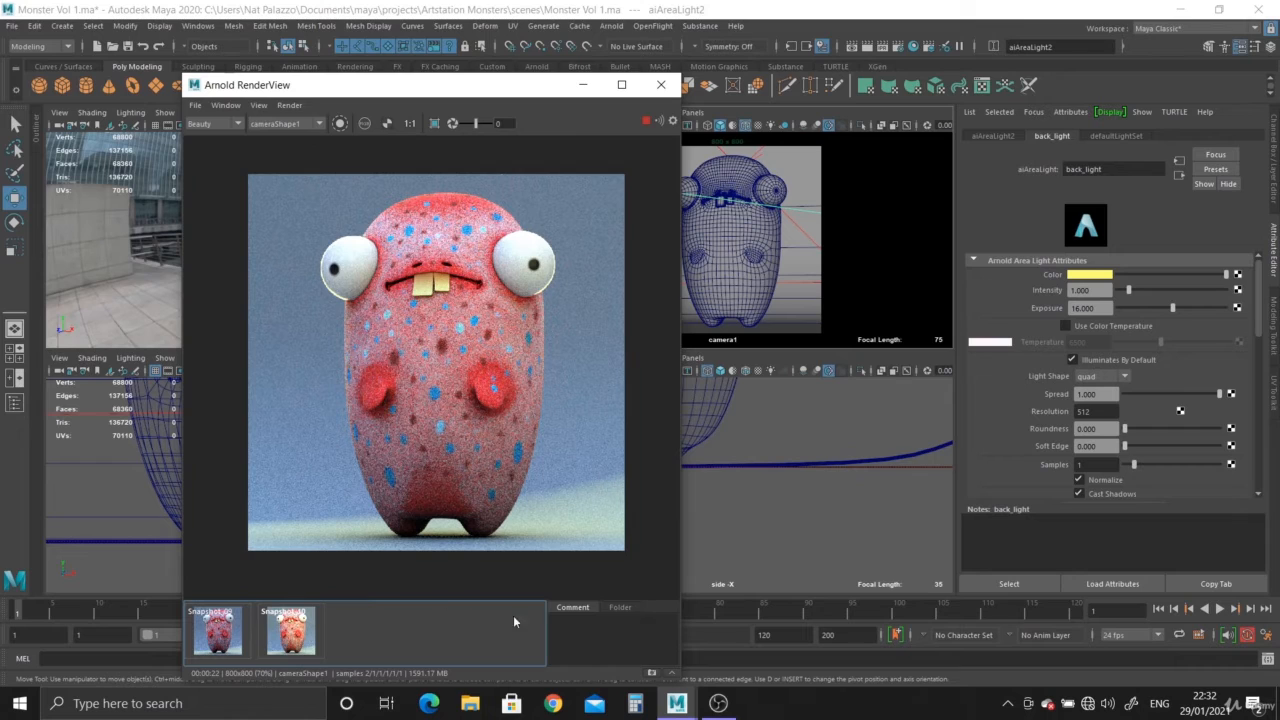
pyautogui.click(651, 674)
# Set the front light's exposure to 17 and move the render window clear of the perspective view.
pyautogui.click(1100, 306)
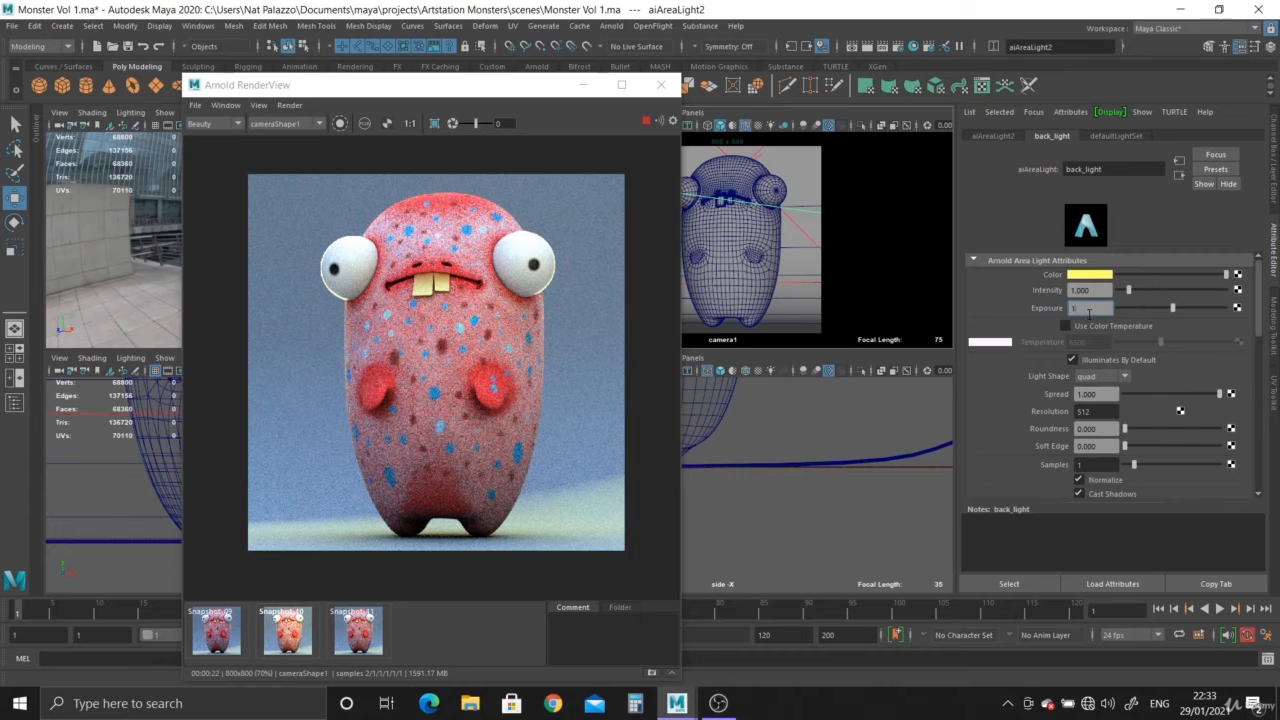
pyautogui.press('Return')
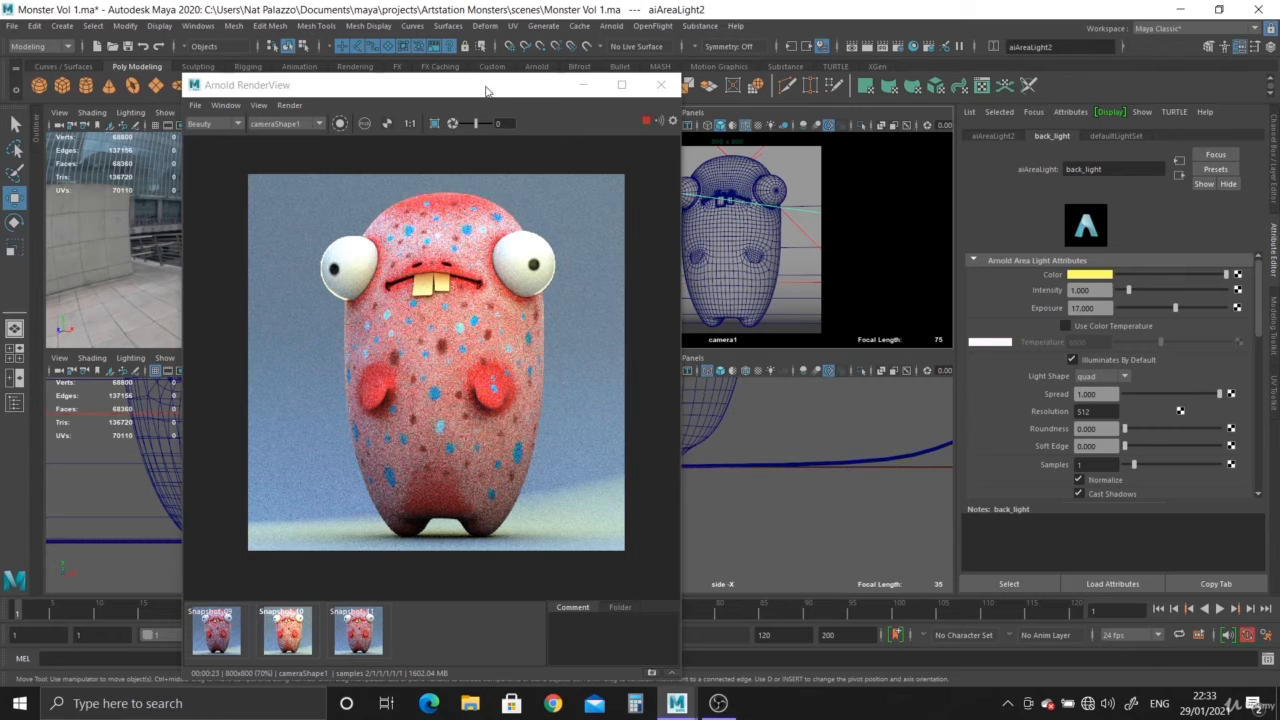
pyautogui.moveTo(485, 91); pyautogui.dragTo(774, 75)
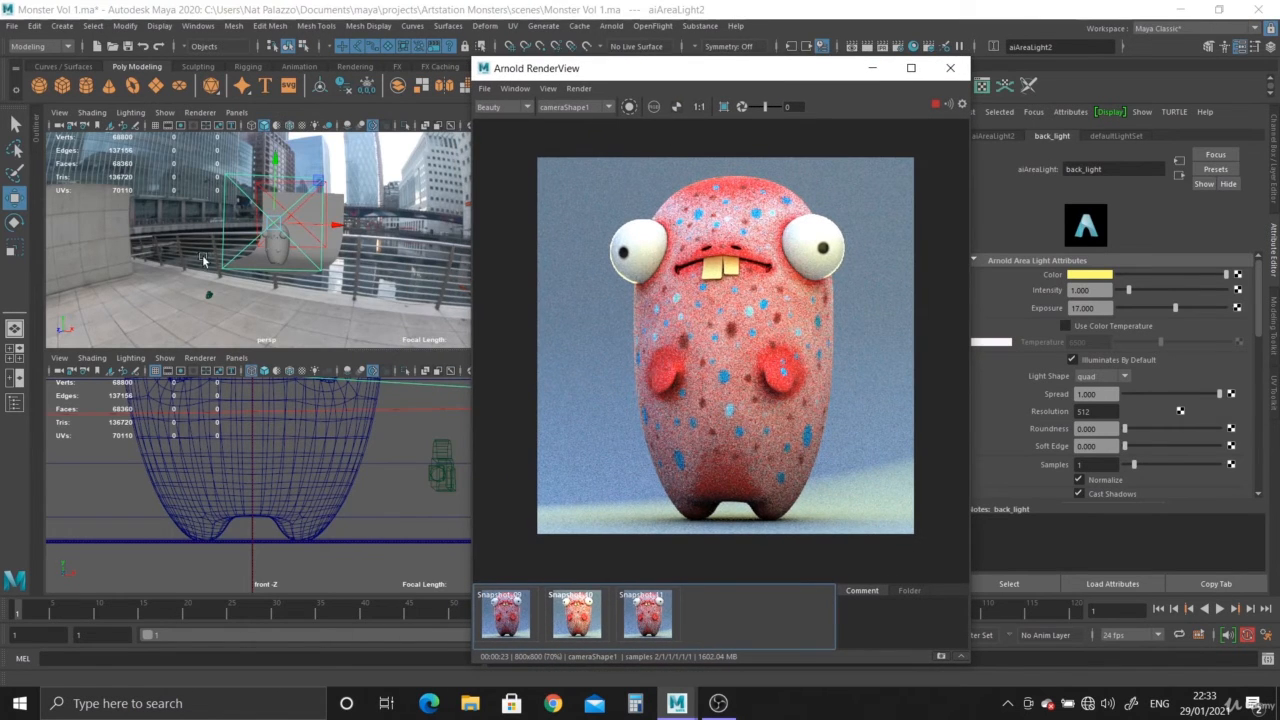
# Rename the selected aiAreaLight2 in front of the monster as front_light.
pyautogui.keyDown('alt'); pyautogui.moveTo(202, 258); pyautogui.dragTo(302, 261); pyautogui.keyUp('alt')
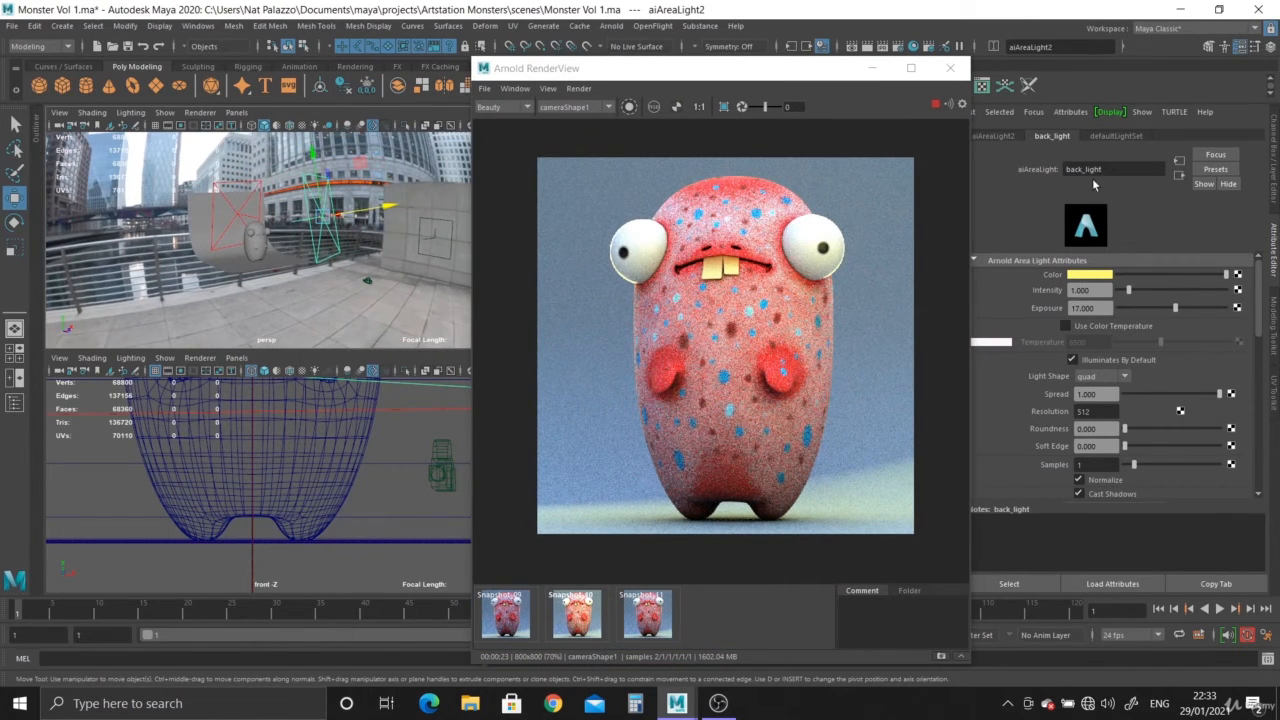
pyautogui.click(1268, 157)
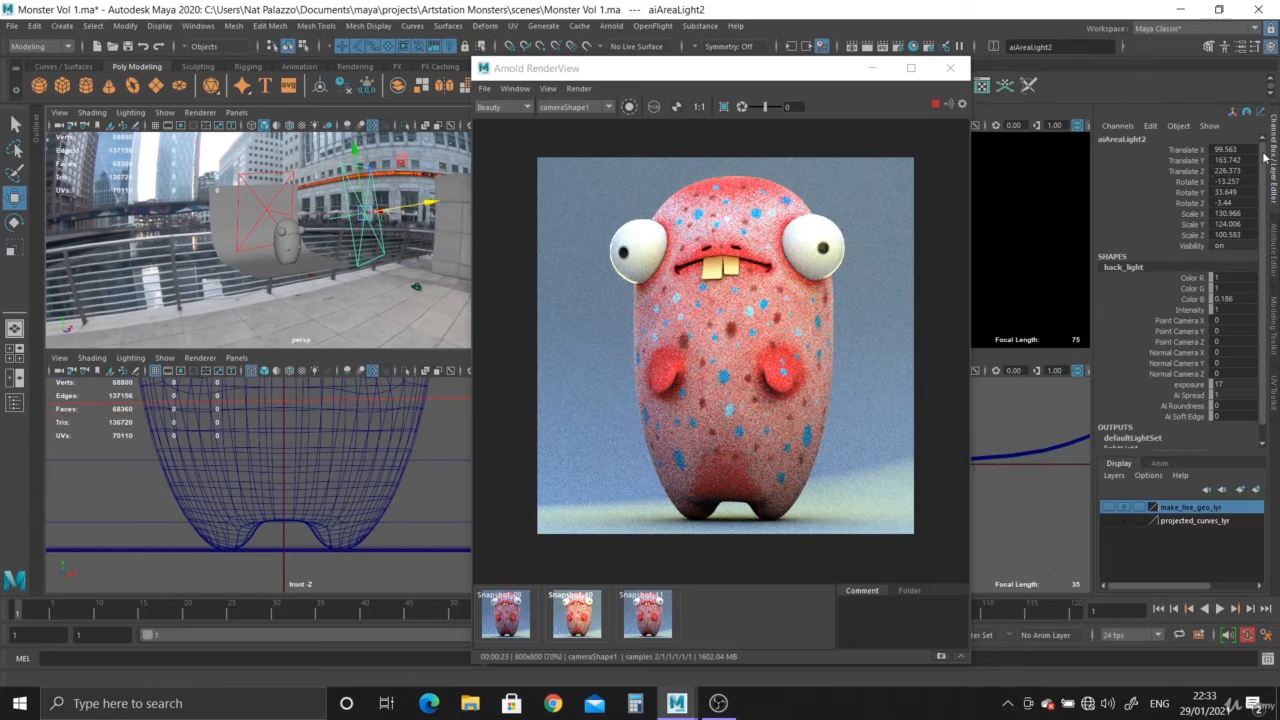
pyautogui.doubleClick(1131, 140)
pyautogui.write('ront_light')
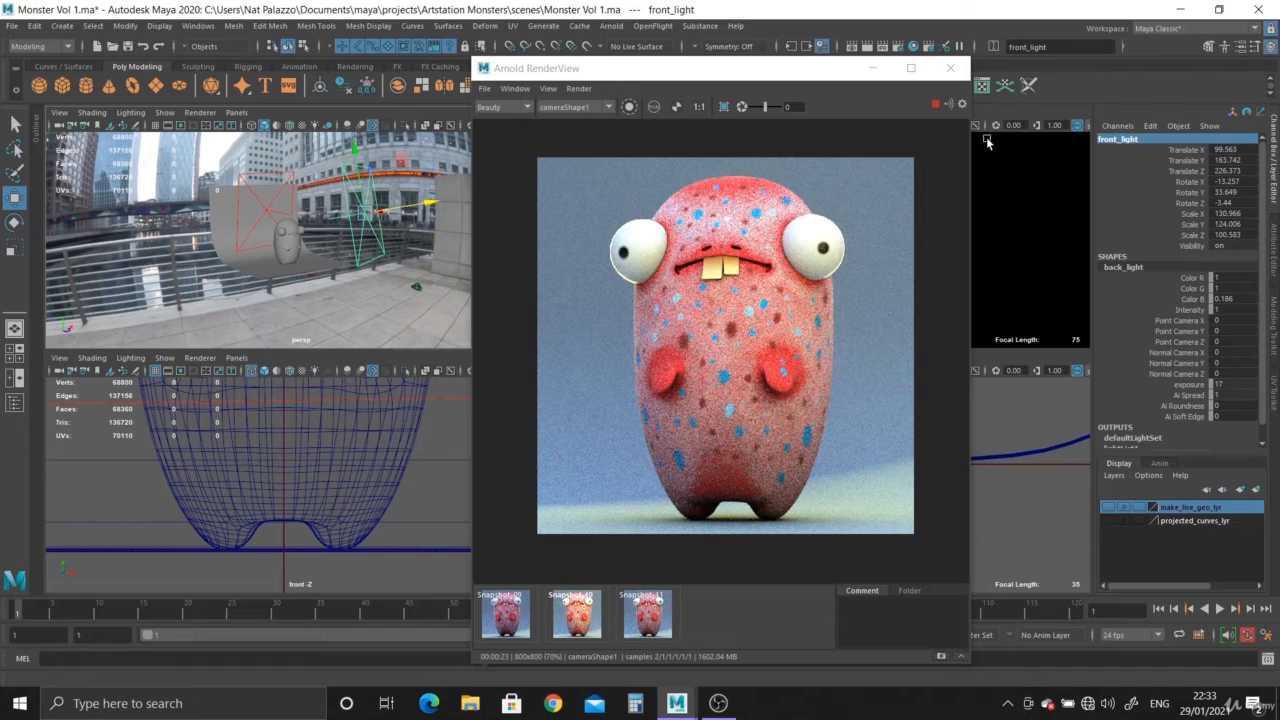
# Select aiAreaLight1 behind the monster and rename it back_light.
pyautogui.click(280, 214)
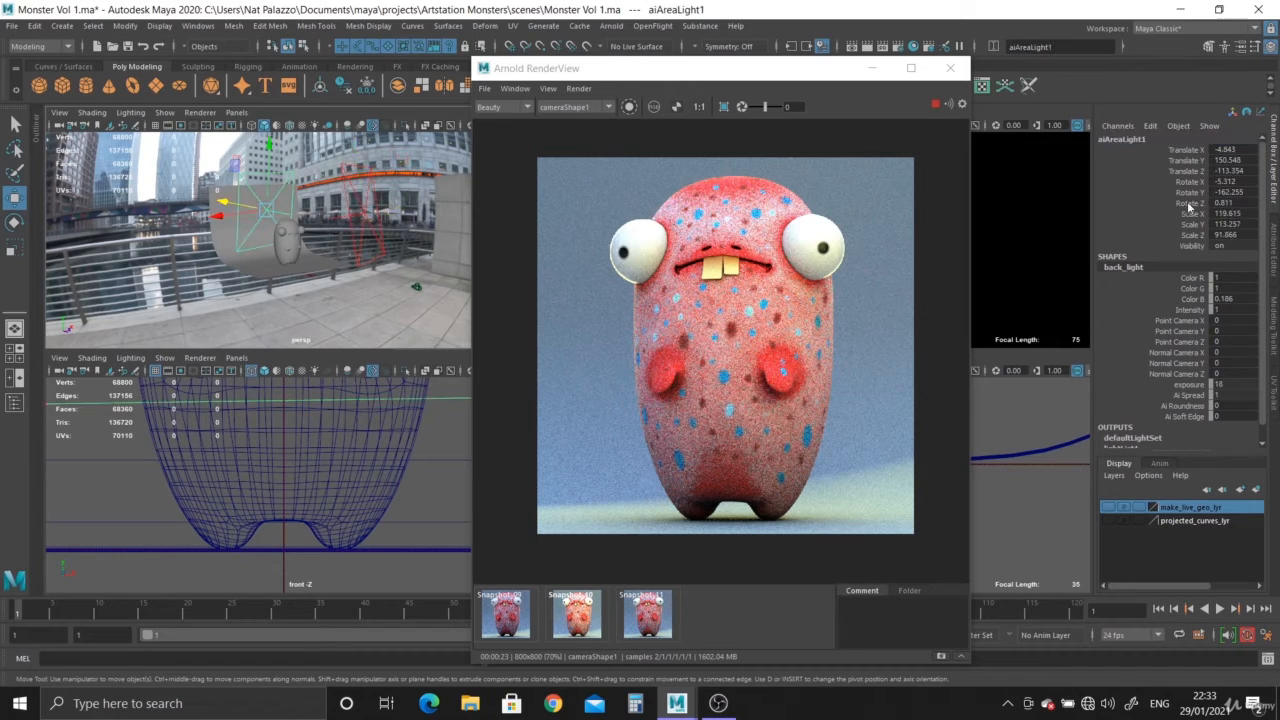
pyautogui.click(1124, 140)
pyautogui.write('back_lig')
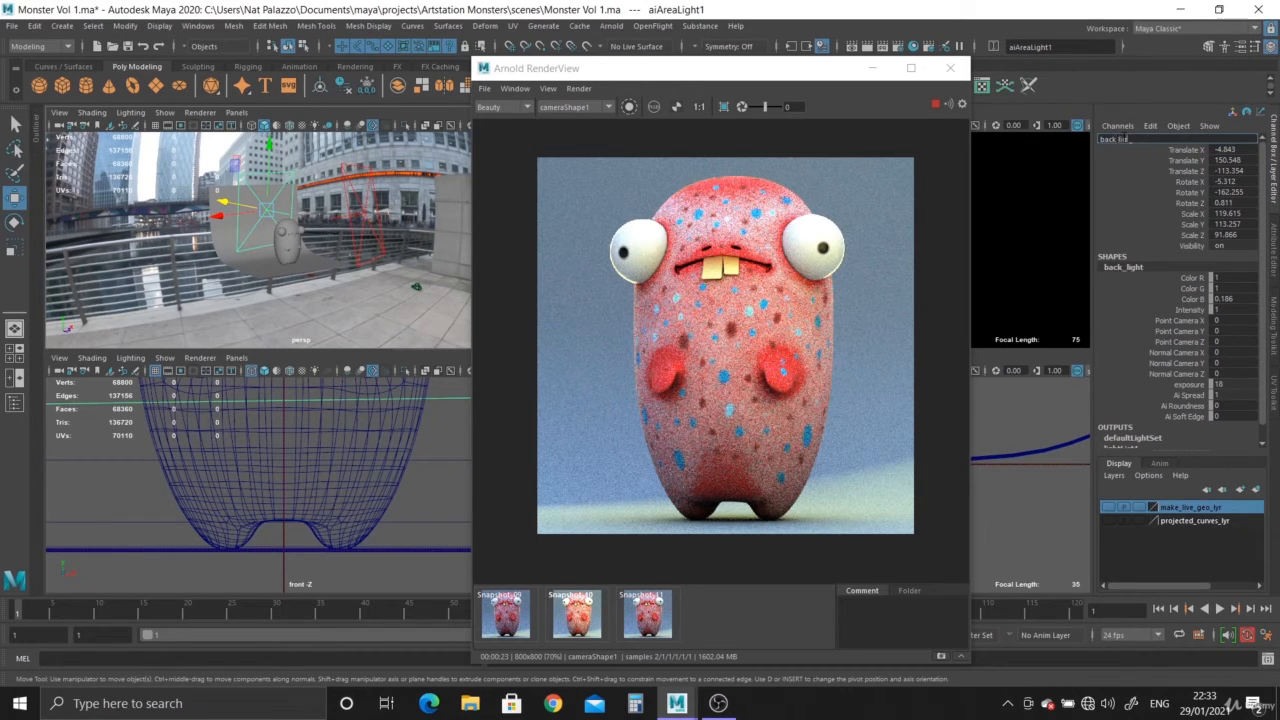
pyautogui.write('ht')
pyautogui.press('Return')
# Save a snapshot of the current render and limit rendering to a region around one of the monster's eyes.
pyautogui.click(1266, 236)
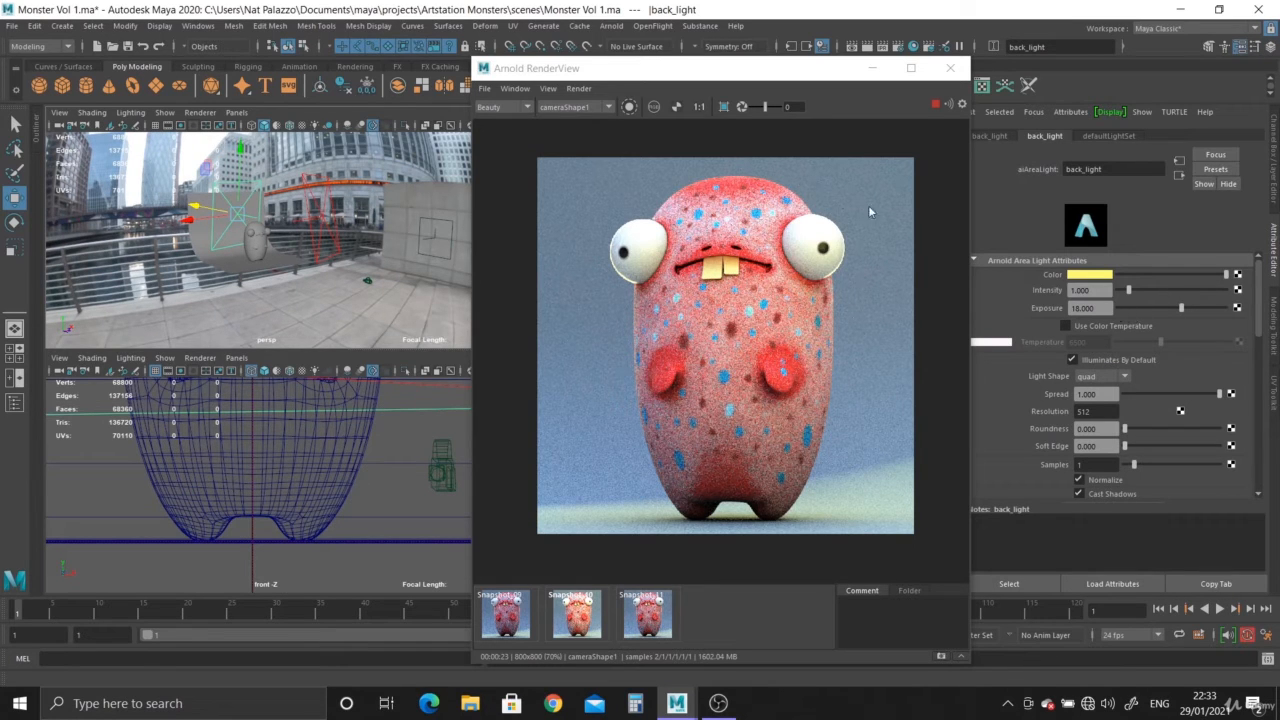
pyautogui.click(940, 656)
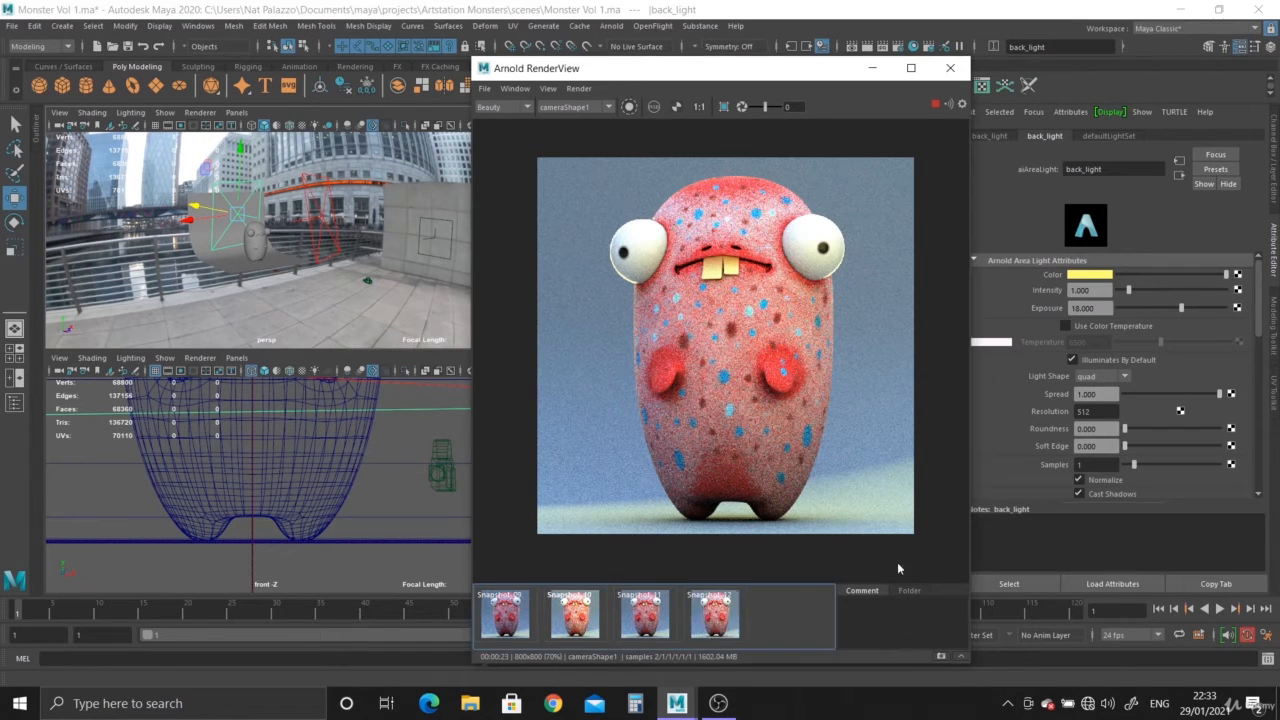
pyautogui.click(722, 107)
pyautogui.moveTo(569, 185); pyautogui.dragTo(672, 298)
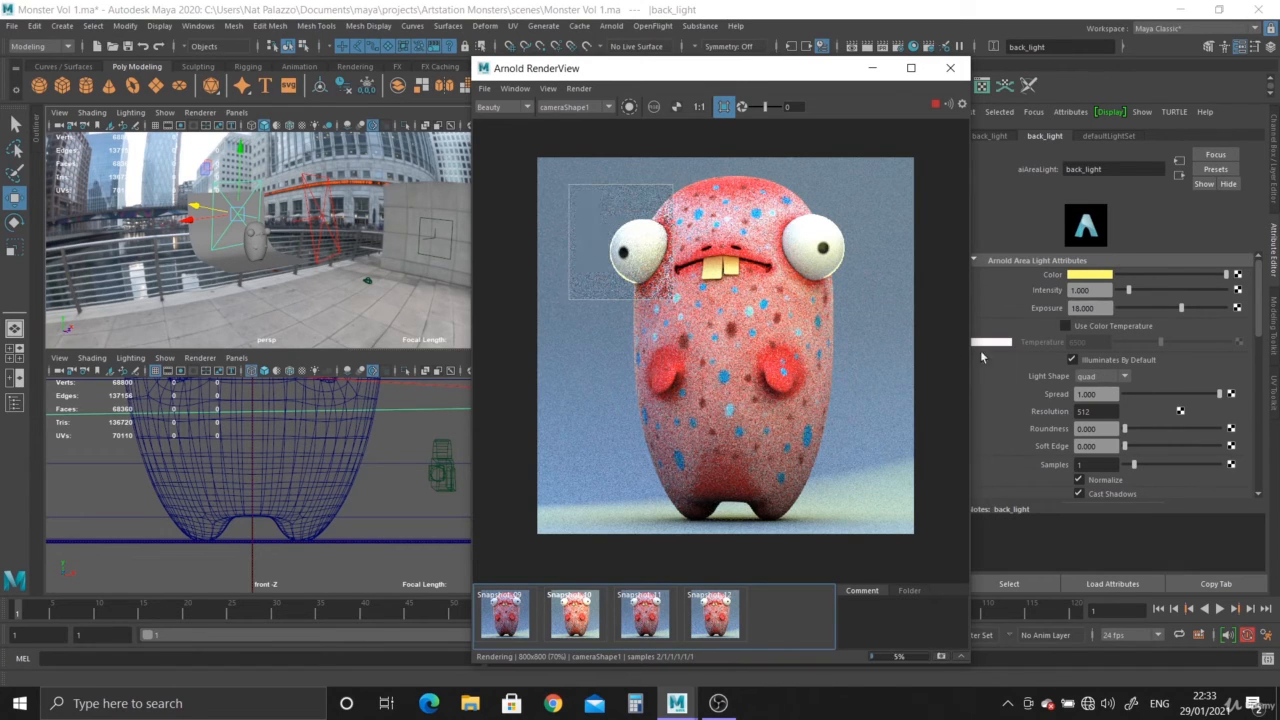
# Set the back light's exposure to 17.5 and compare the region render with the latest snapshot.
pyautogui.click(1088, 308)
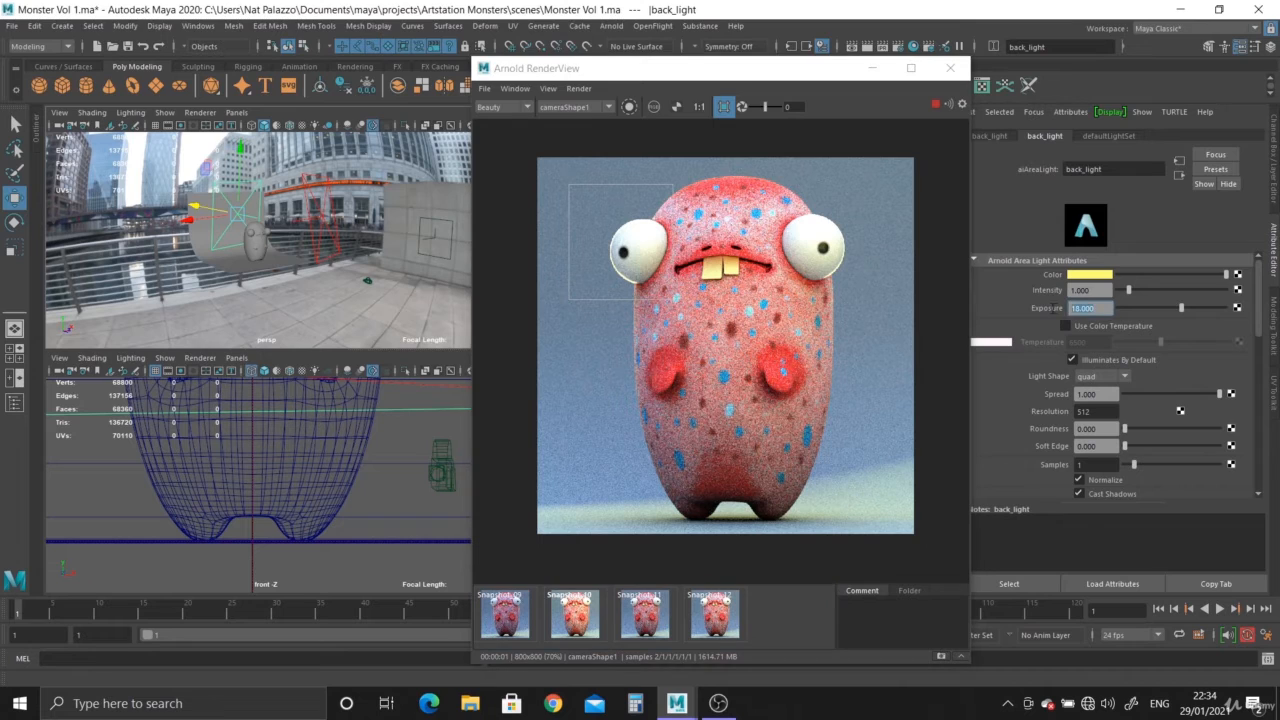
pyautogui.write('17.5')
pyautogui.press('Return')
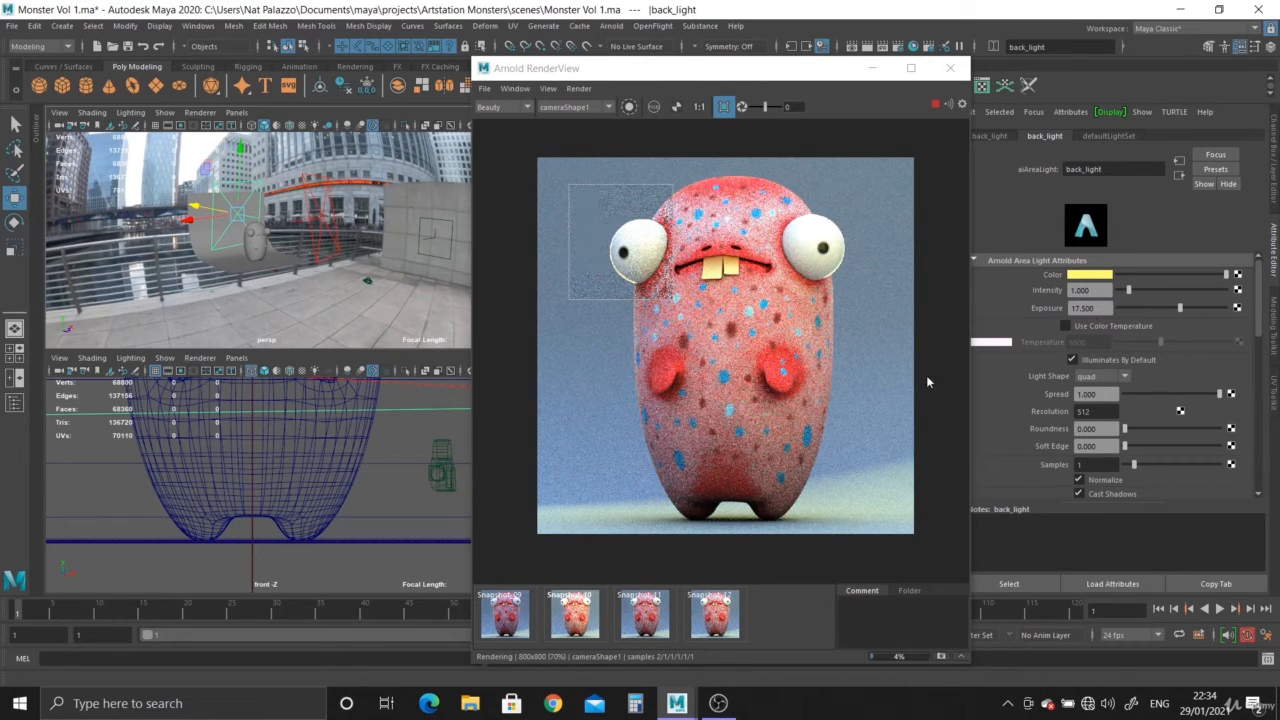
pyautogui.click(726, 625)
pyautogui.click(726, 625)
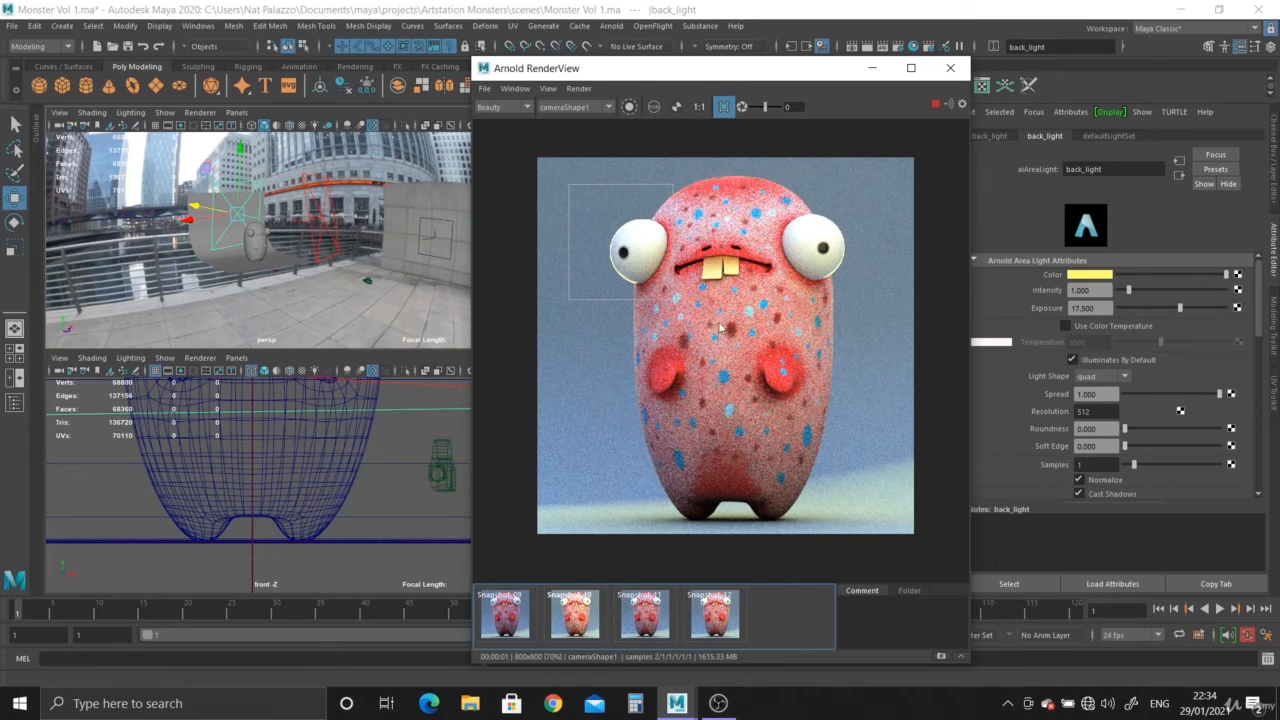
# Set the back light's exposure to 17.
pyautogui.doubleClick(1088, 308)
pyautogui.write('17')
pyautogui.press('Return')
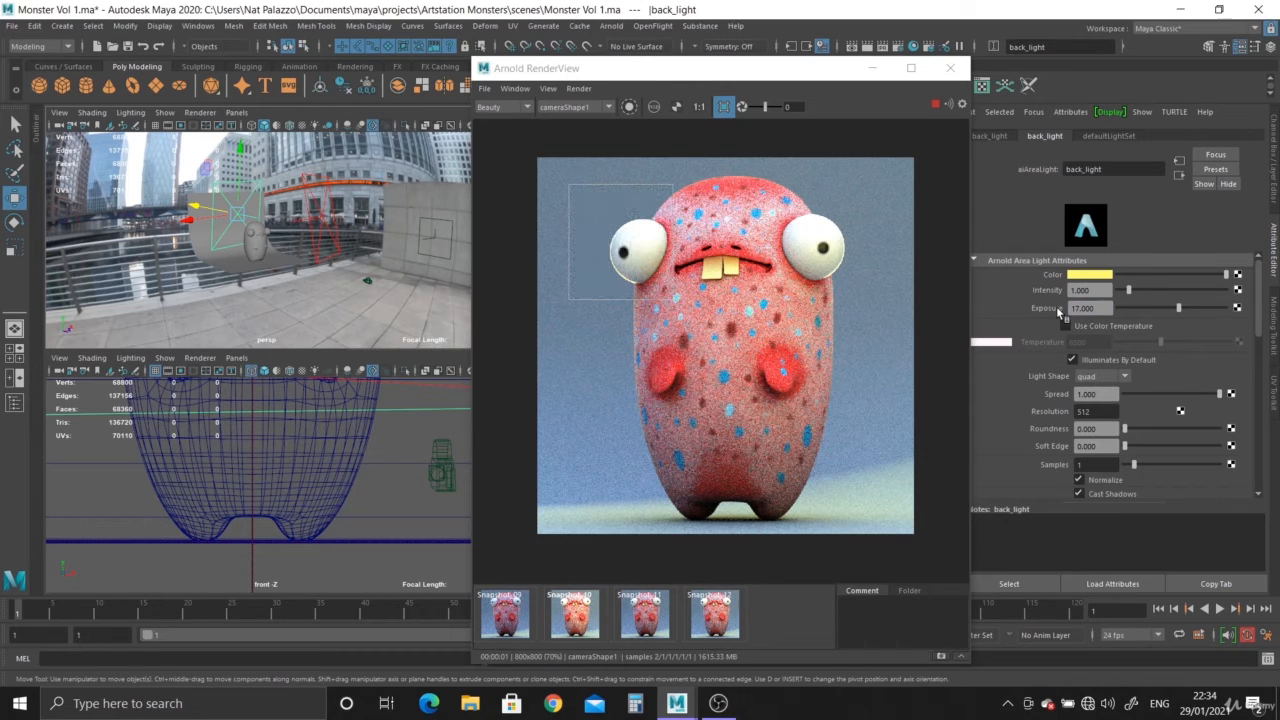
# Compare the render with the latest snapshot and redraw the render region so it also covers the arm below the eye.
pyautogui.click(717, 620)
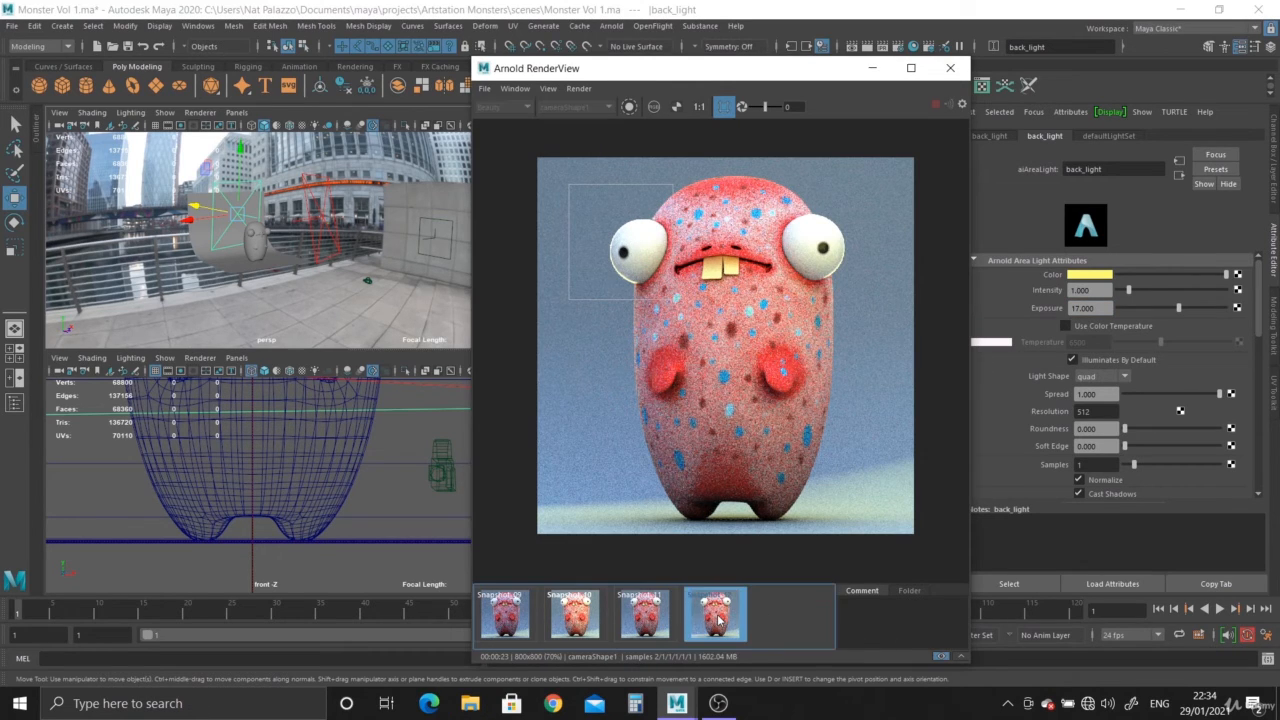
pyautogui.click(717, 620)
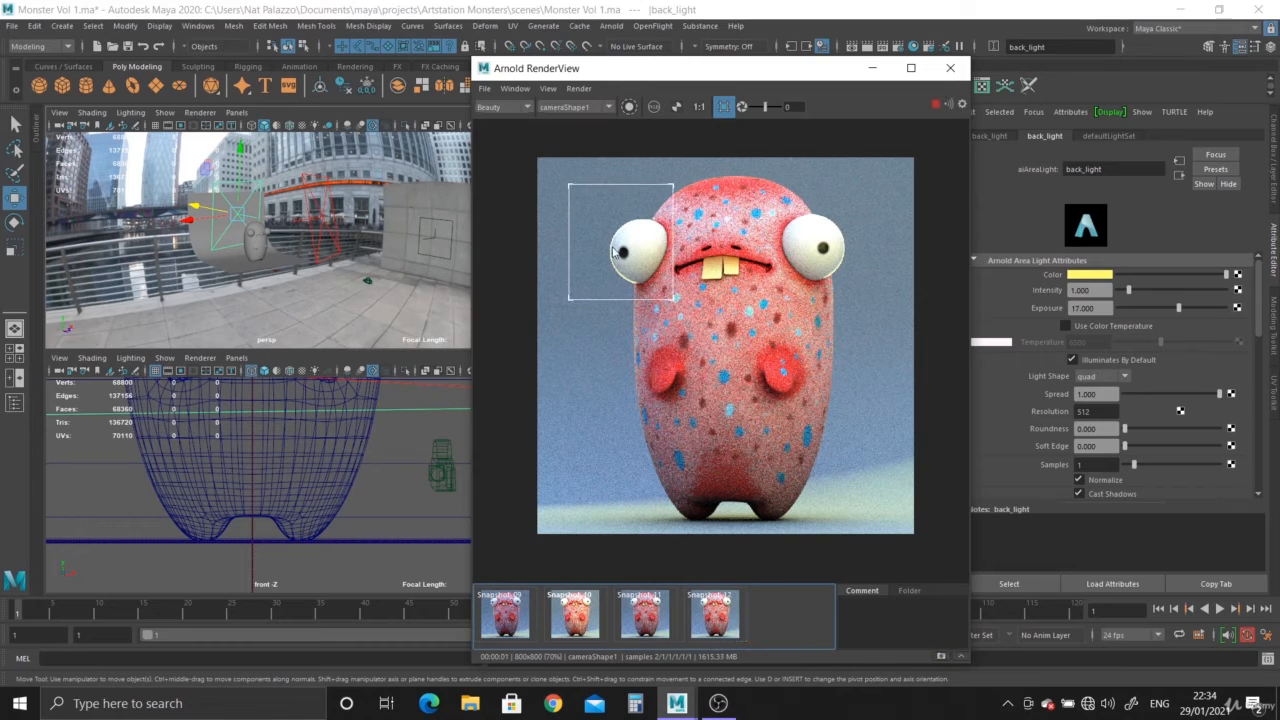
pyautogui.click(719, 112)
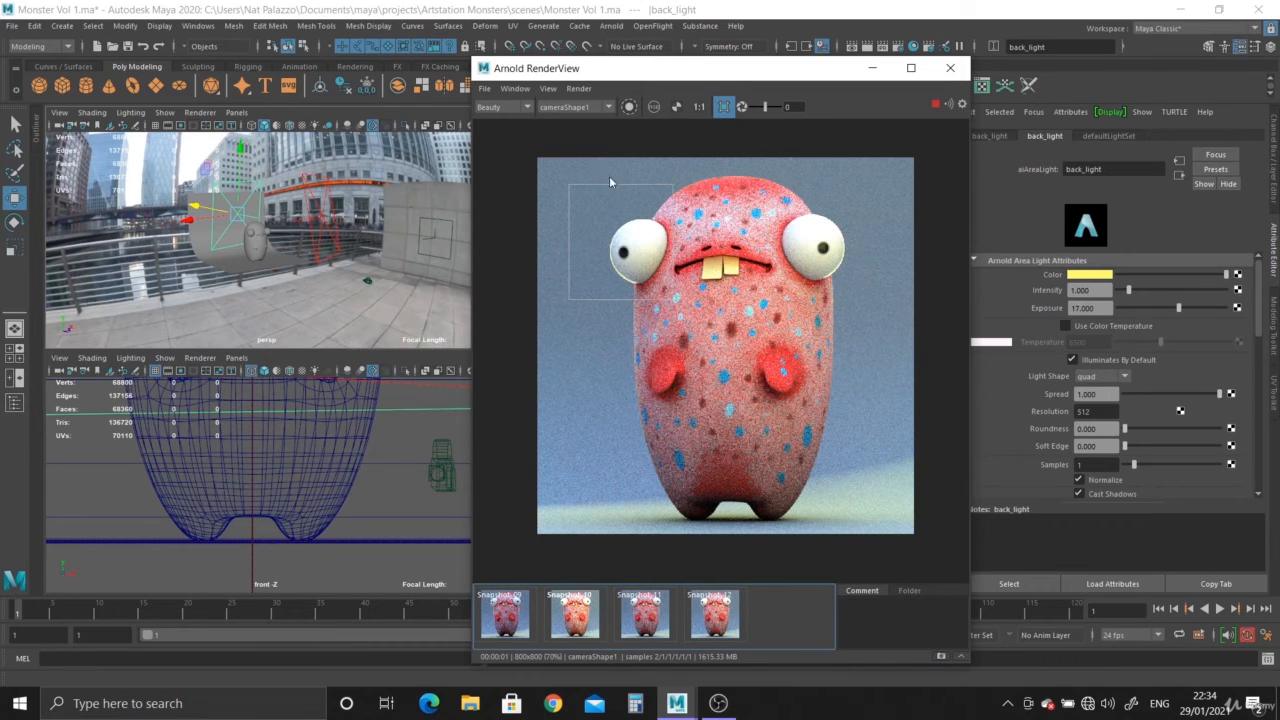
pyautogui.moveTo(558, 186); pyautogui.dragTo(682, 386)
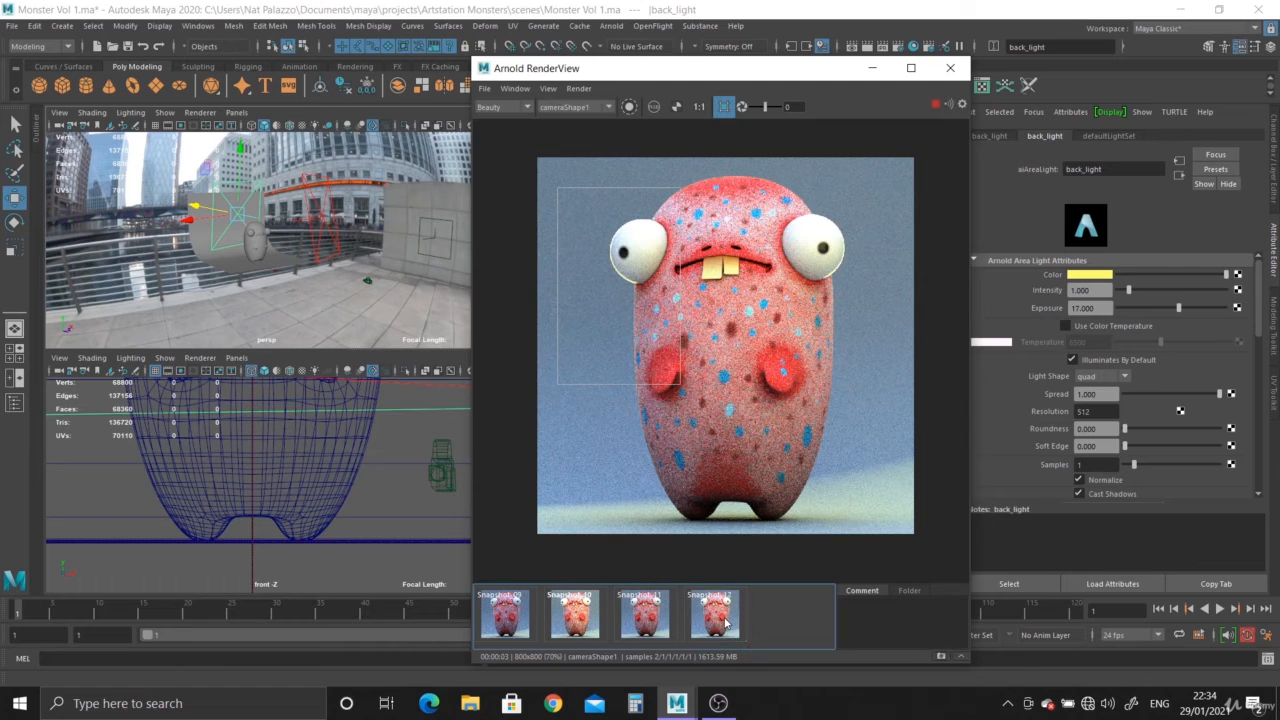
# Turn off region rendering and display the full render at its real size.
pyautogui.click(724, 108)
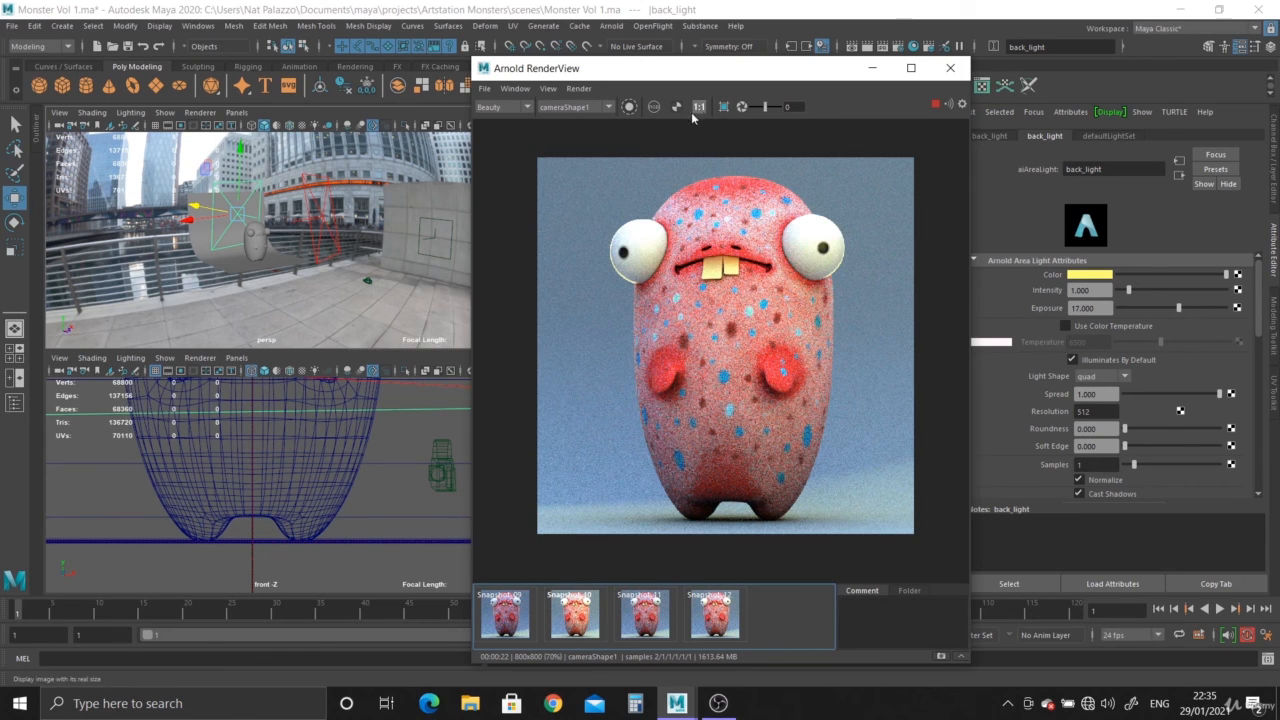
pyautogui.click(701, 107)
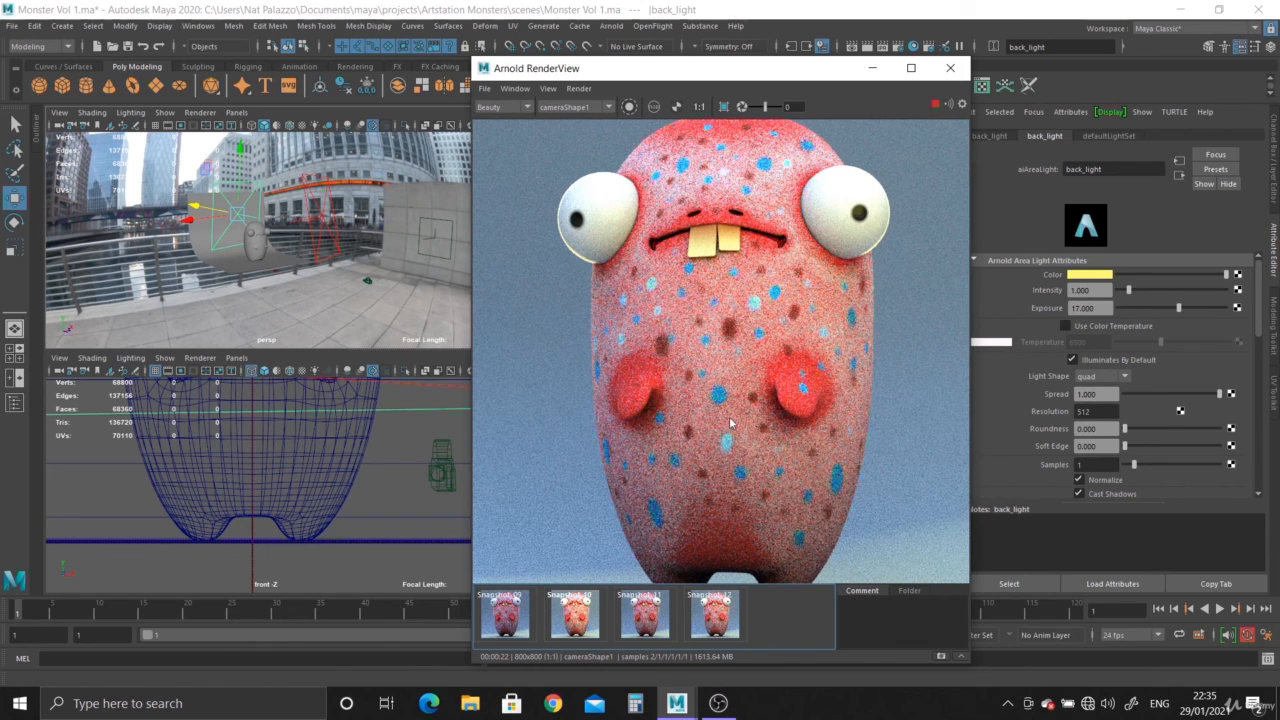